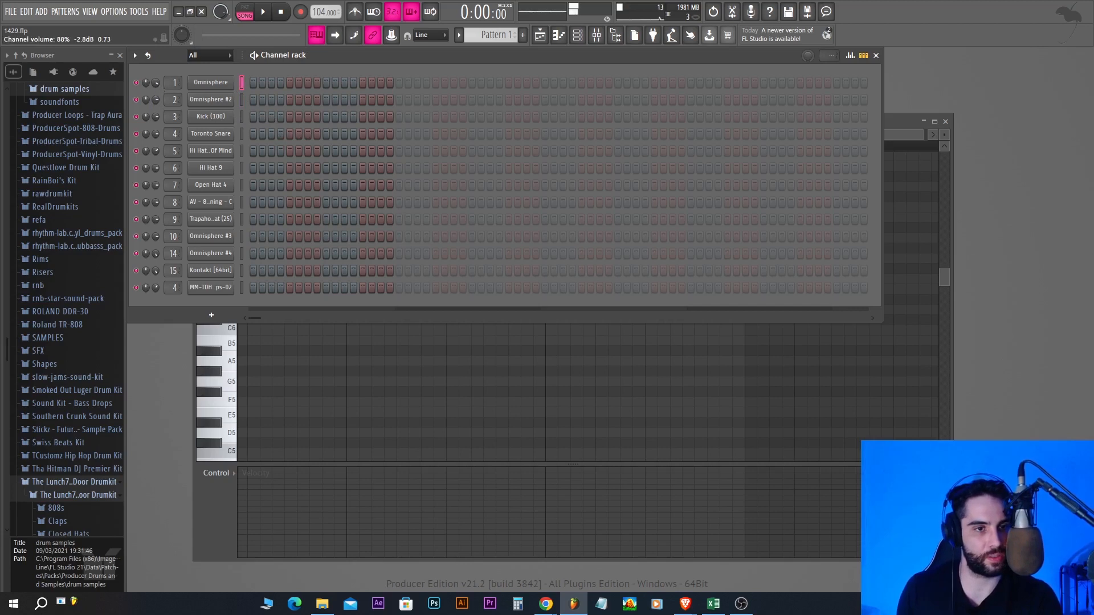
Step: Set the Omnisphere channel's volume to 100% and audition the Omnisphere #2, #3 and #4 channels
scroll(158, 84, "up", 4)
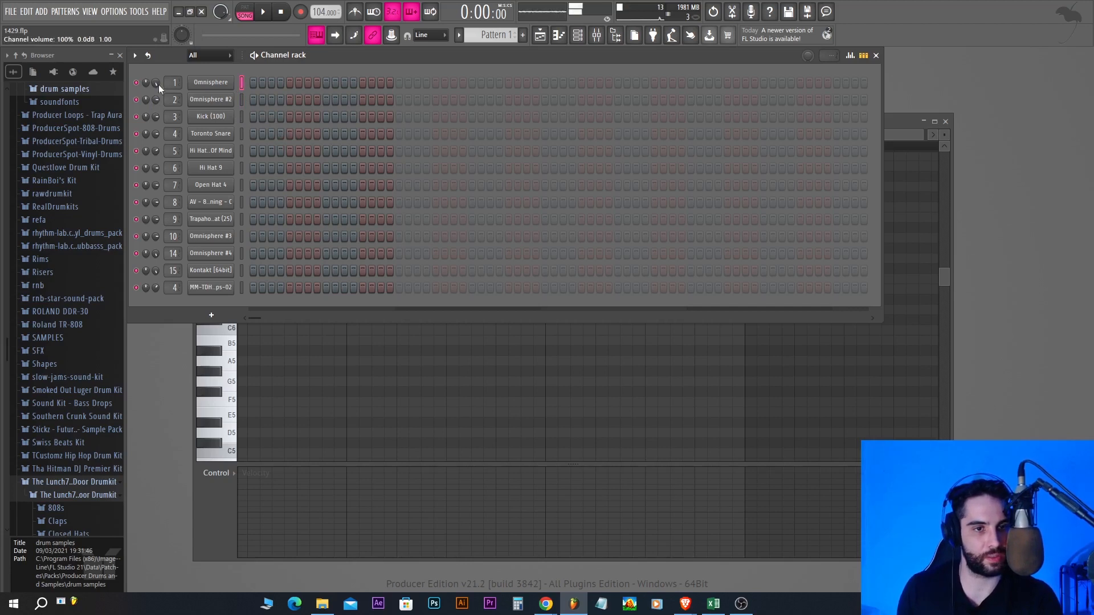
left_click(242, 100)
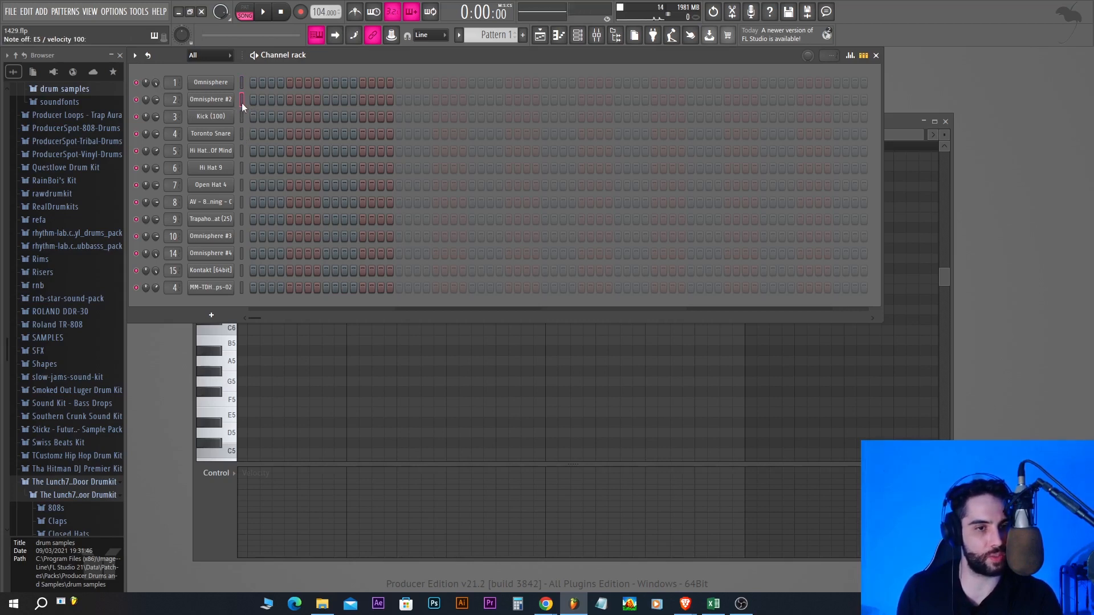
left_click(241, 236)
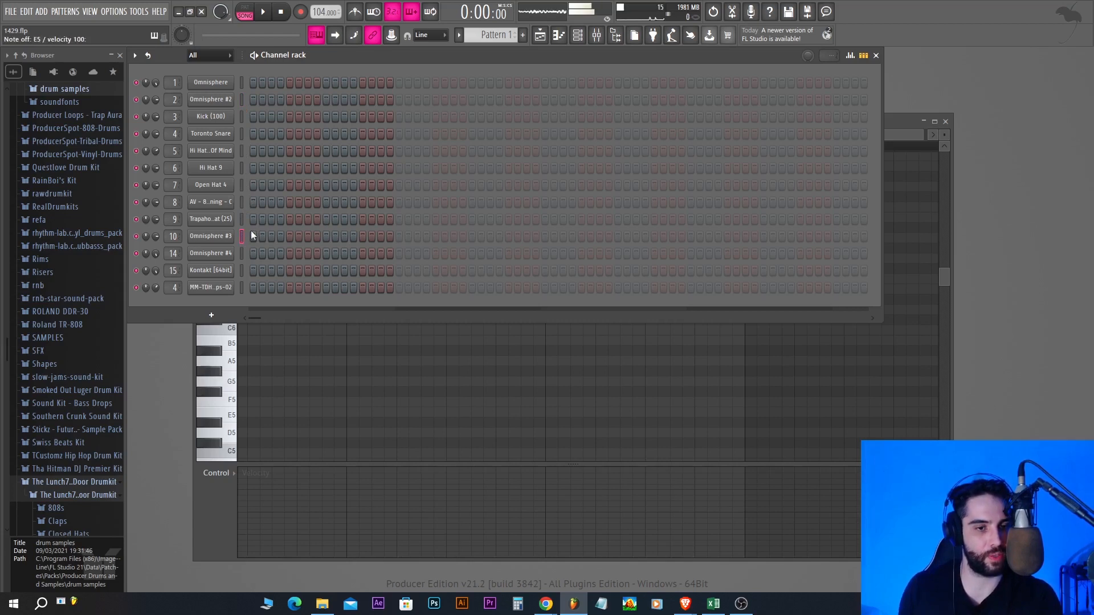
key("Down")
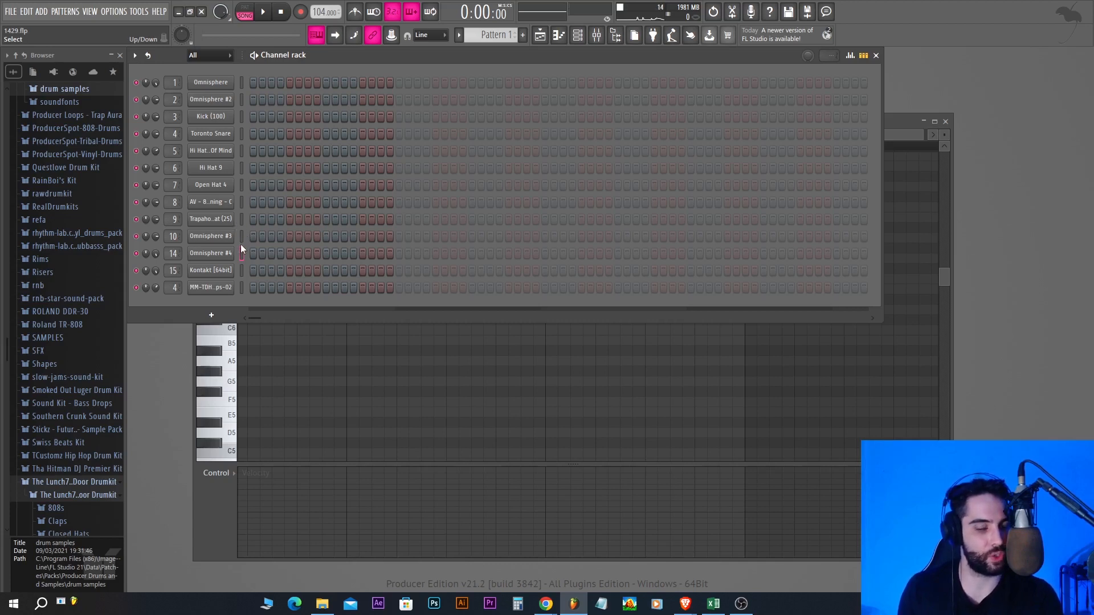
Step: Select the Omnisphere #2 channel and try out its sound by playing a few notes
left_click(242, 99)
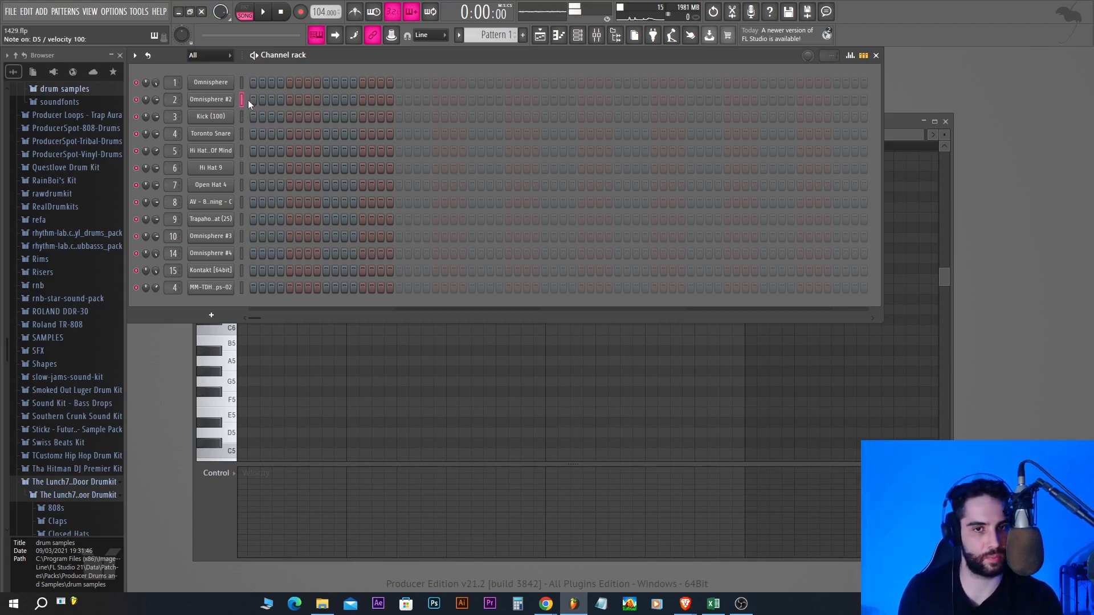
key("z")
key("c")
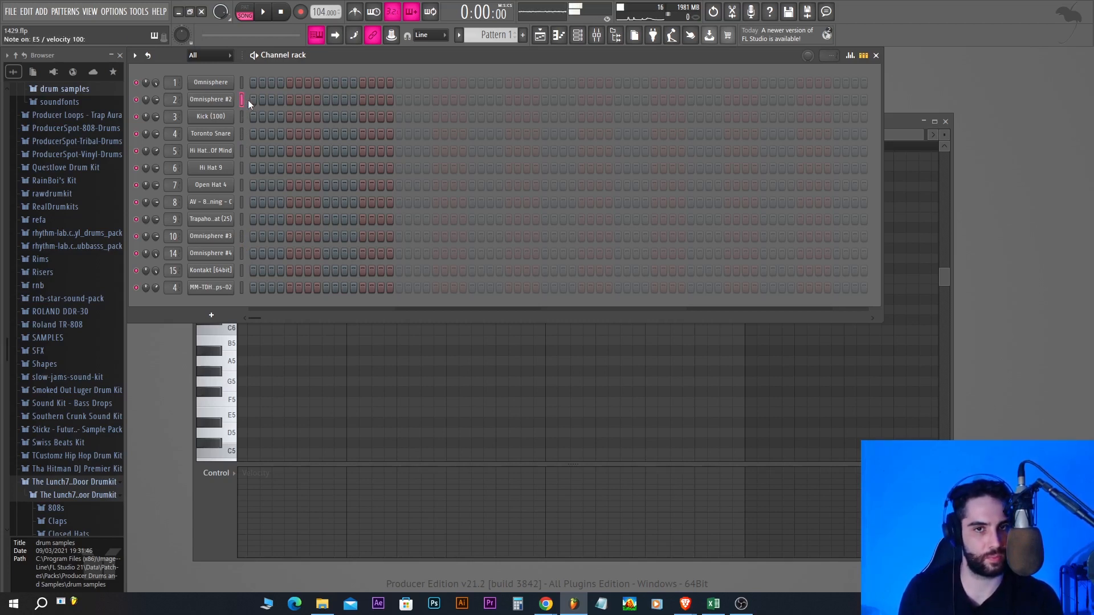
key("b")
key("q")
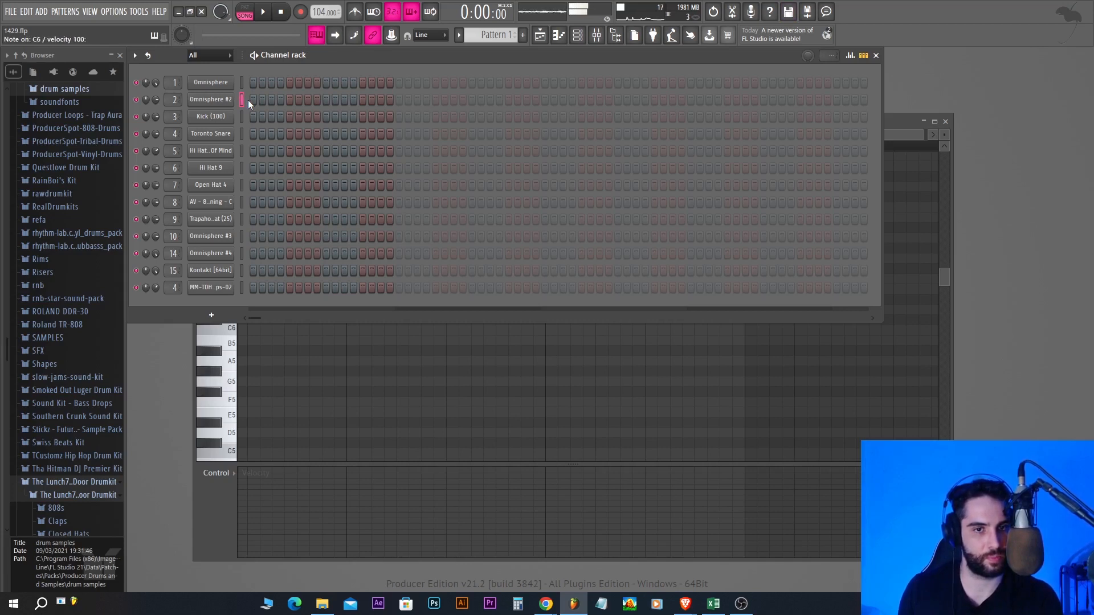
key("c")
Step: Record four chords into the Omnisphere #2 piano roll, starting at bars 1, 3, 5 and 7
key("F7")
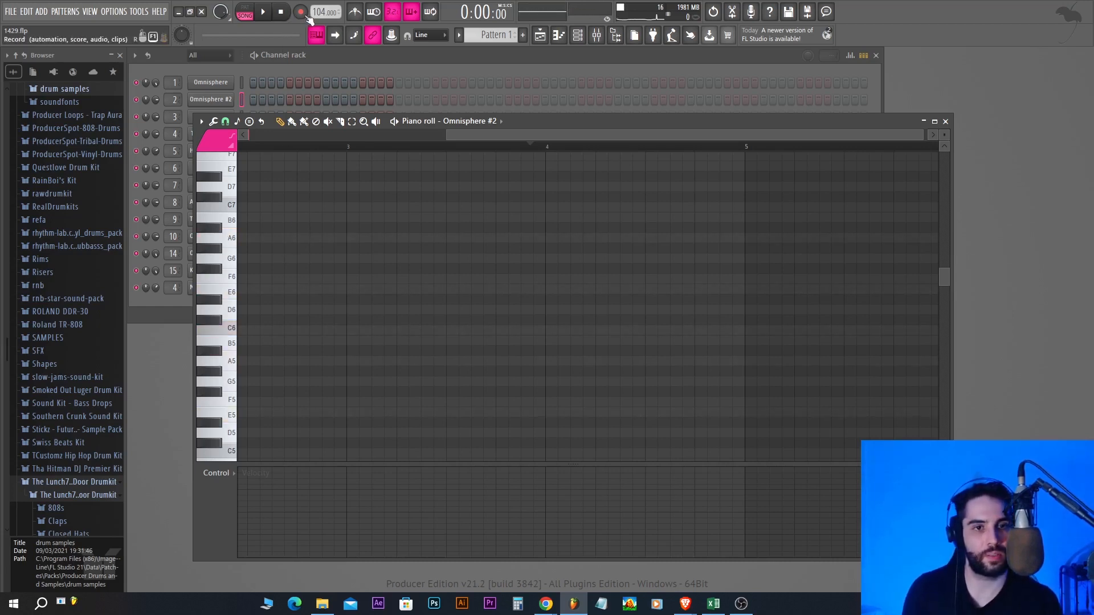
left_click(269, 12)
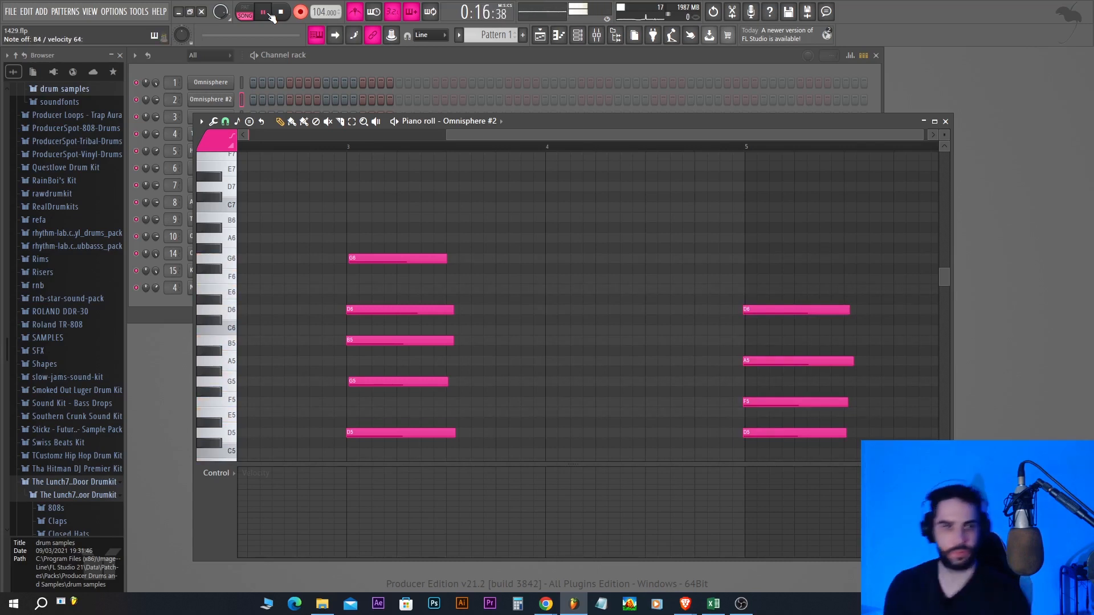
left_click(280, 12)
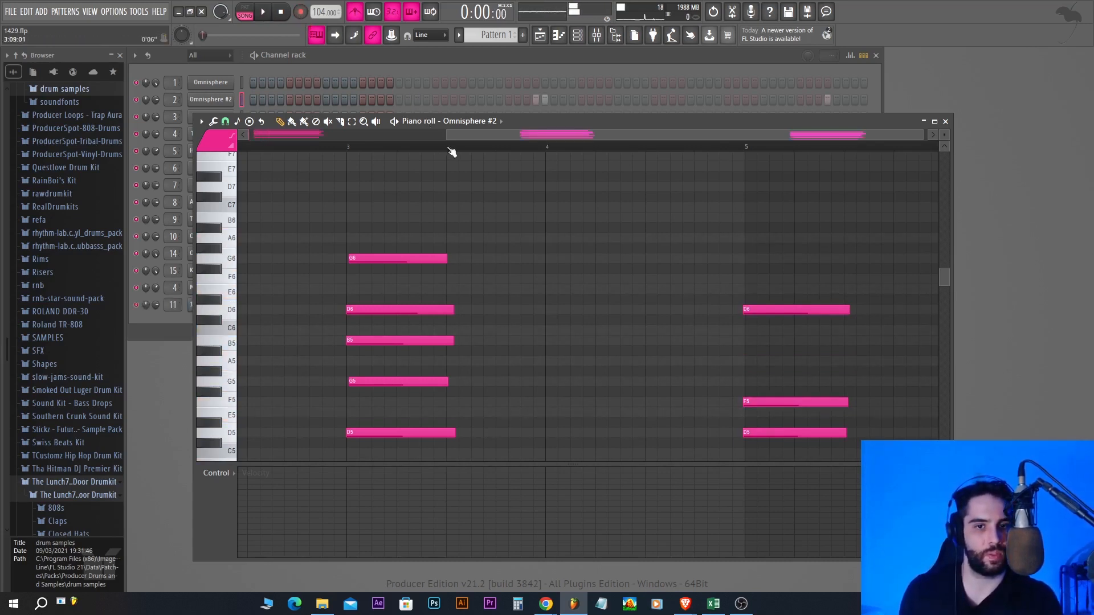
Step: Play back the recorded Omnisphere #2 chords and quantize their notes in the piano roll
left_click_drag(444, 135, 249, 135)
right_click(530, 254, "ctrl")
key("space")
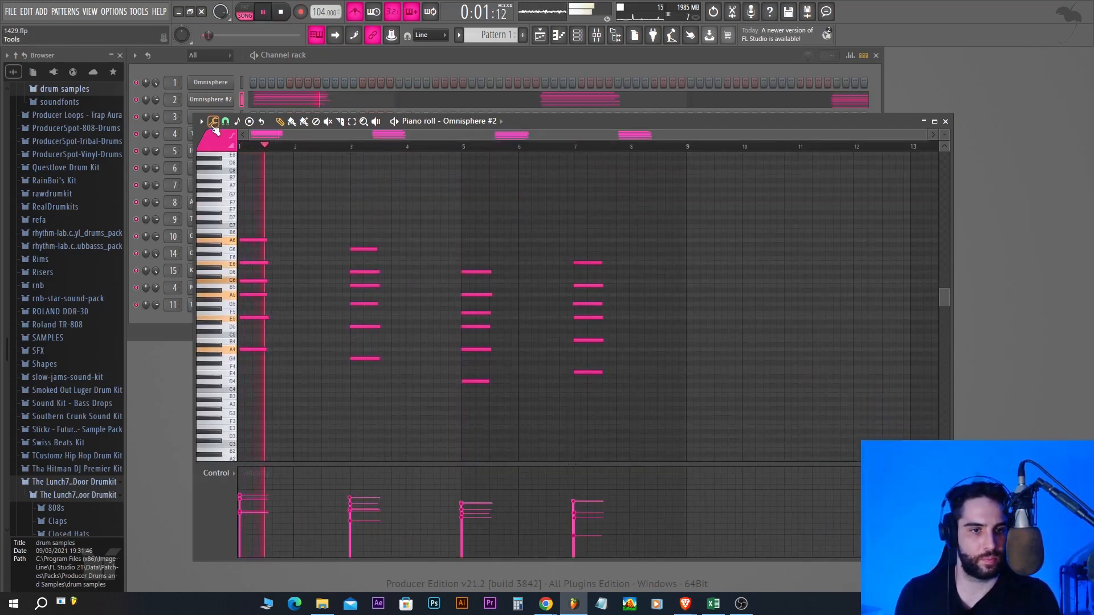
left_click(212, 125)
left_click(237, 205)
key("Return")
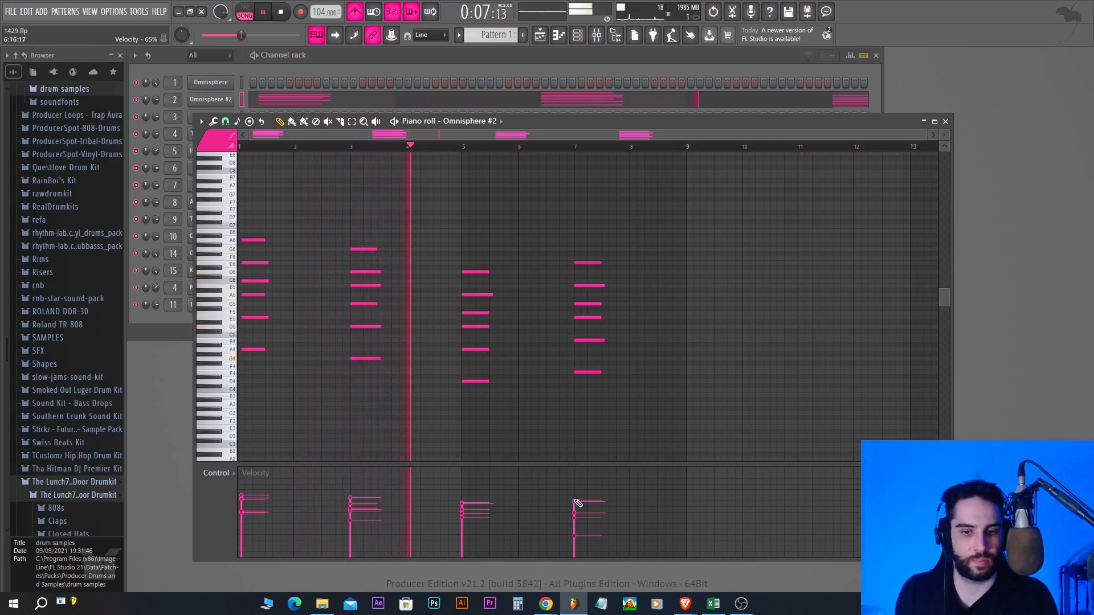
Step: Even out the velocities of all four chords and shift the first chord to the start of bar 1
left_click_drag(582, 491, 241, 495)
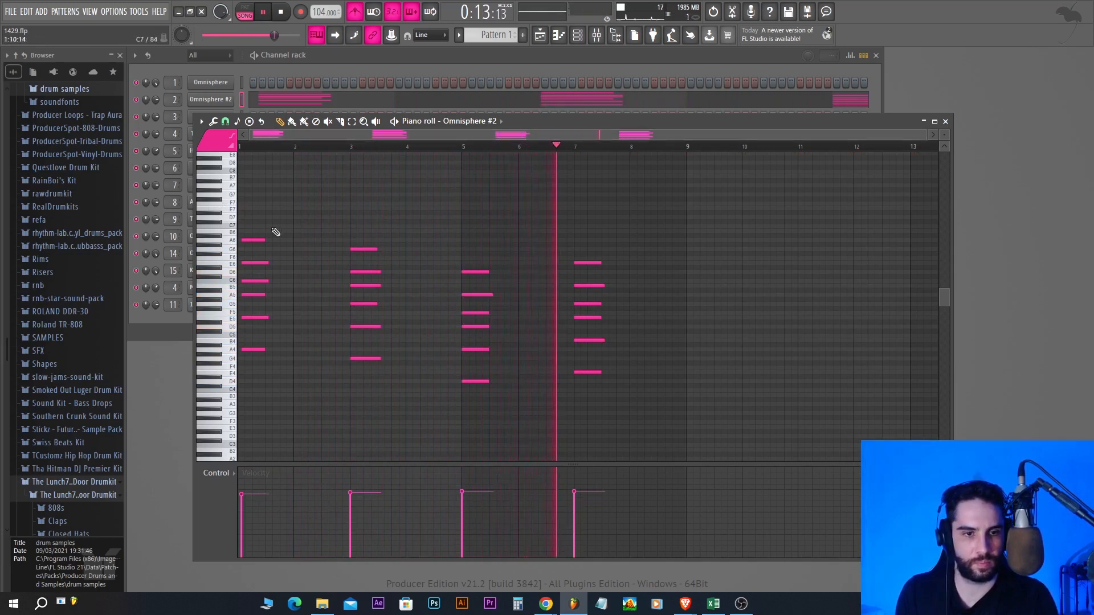
left_click_drag(252, 240, 249, 350)
right_click(251, 268)
Step: Stop playback and set the project tempo to 107 BPM
key("space")
left_click(318, 17)
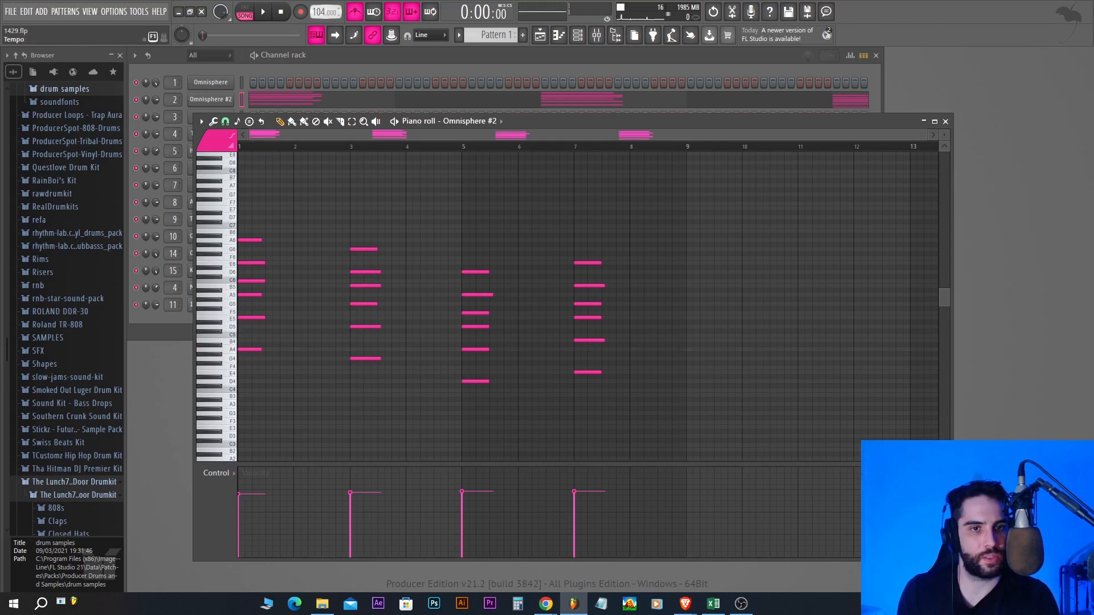
left_click(328, 111)
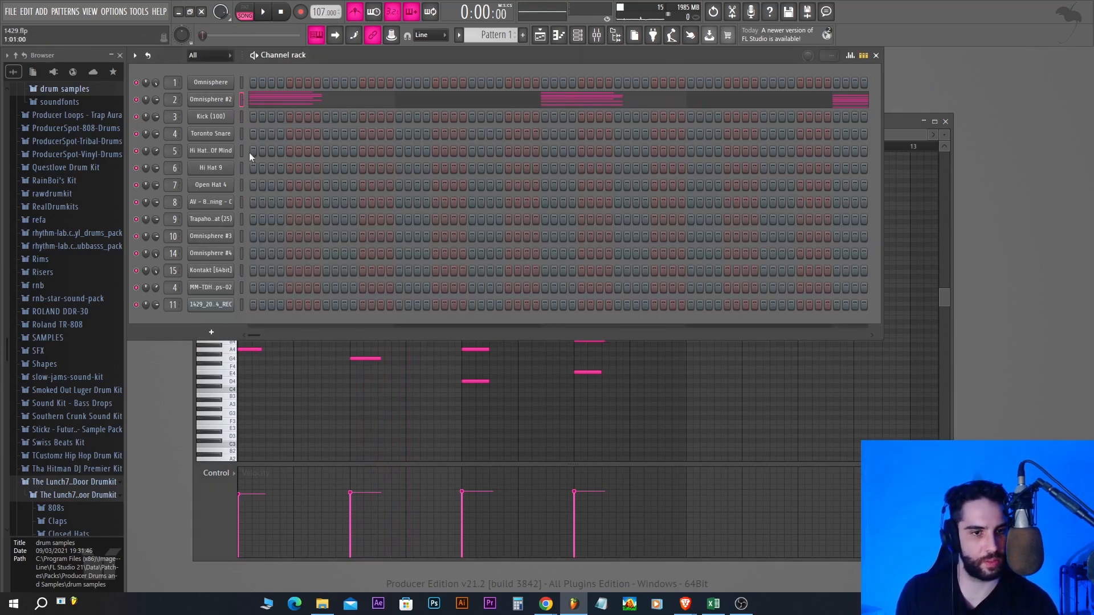
Step: Paste the Omnisphere #2 chords into the Omnisphere #3 channel in a new pattern and play it in pattern mode
left_click(241, 242)
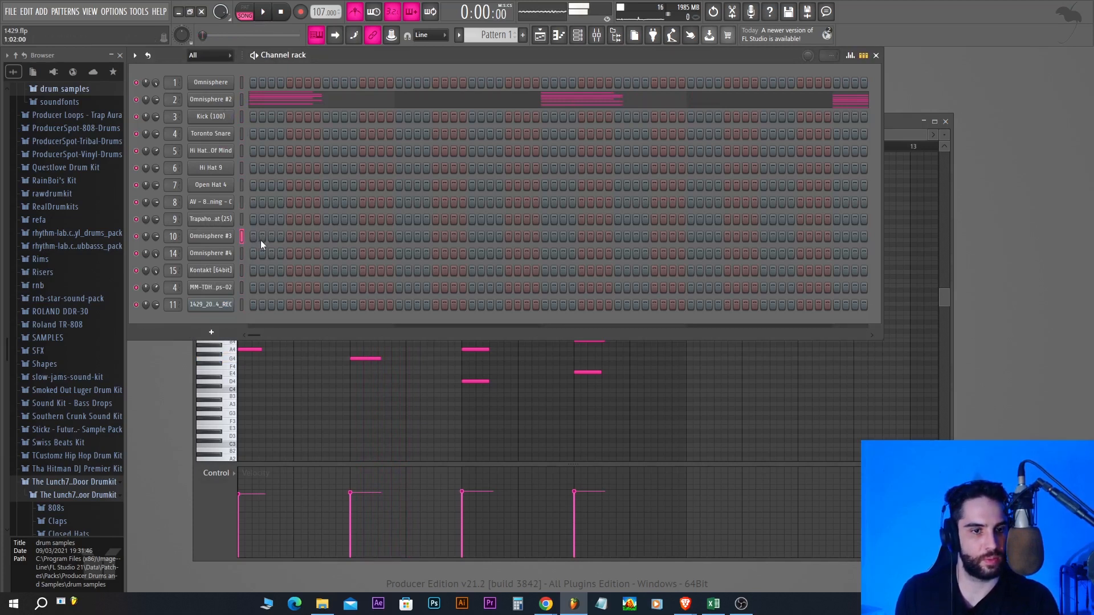
left_click(525, 36)
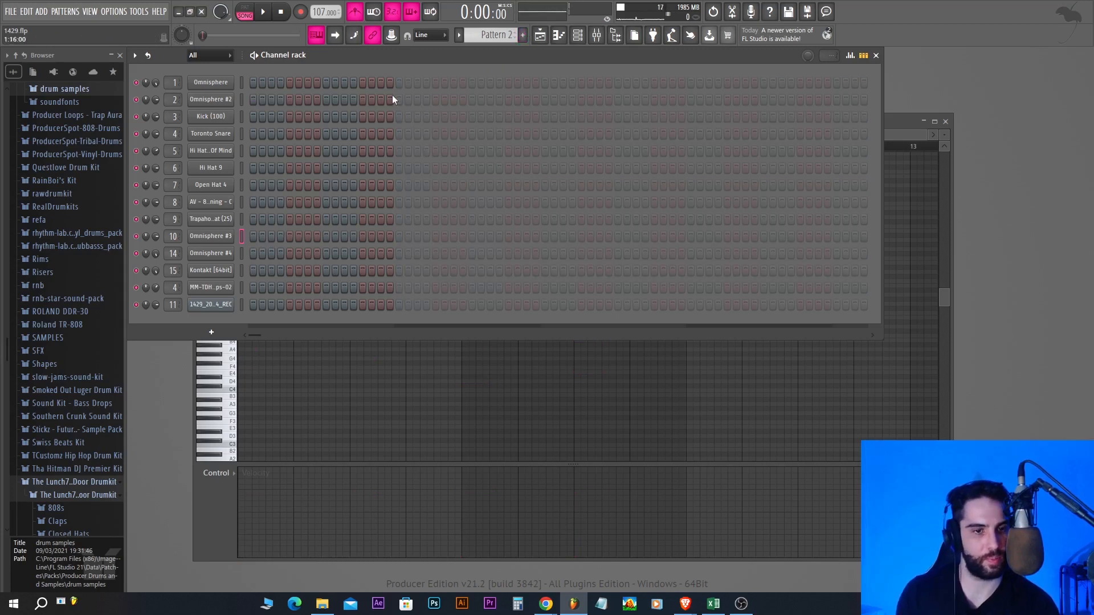
key("ctrl+v")
left_click(245, 12)
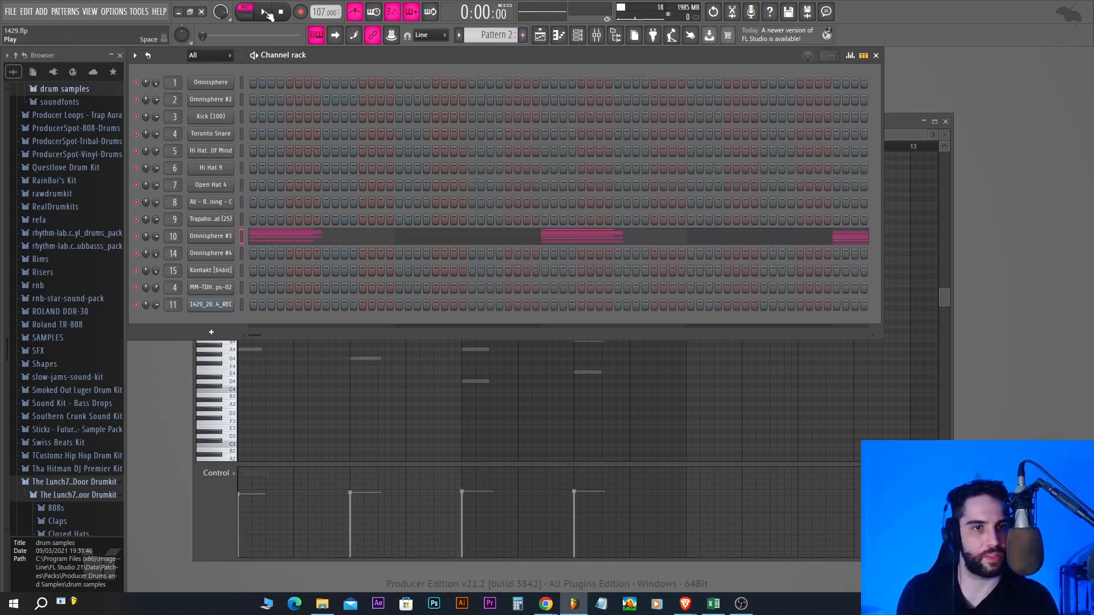
left_click(266, 12)
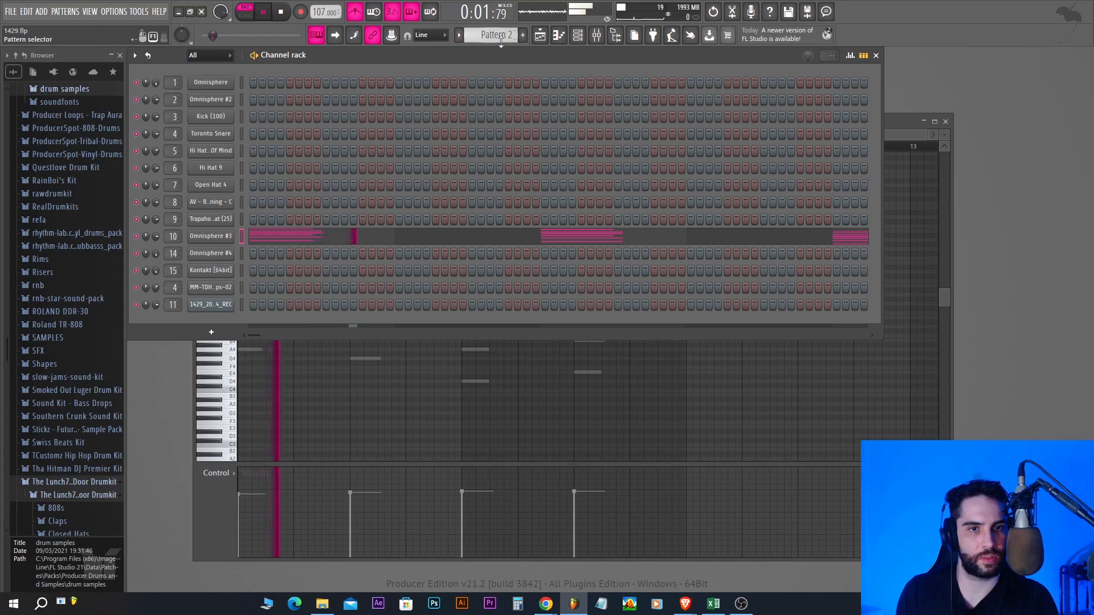
Step: Activate the playlist's Draw tool and delete the recorded audio clip channel ending in _REC from the channel rack
left_click(540, 38)
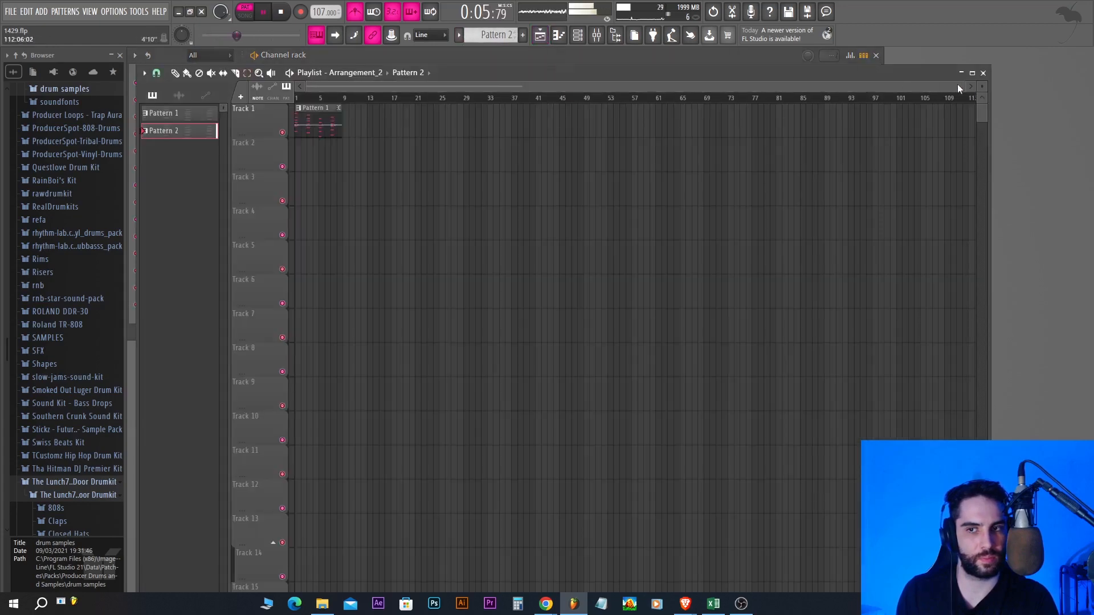
left_click_drag(964, 87, 736, 88)
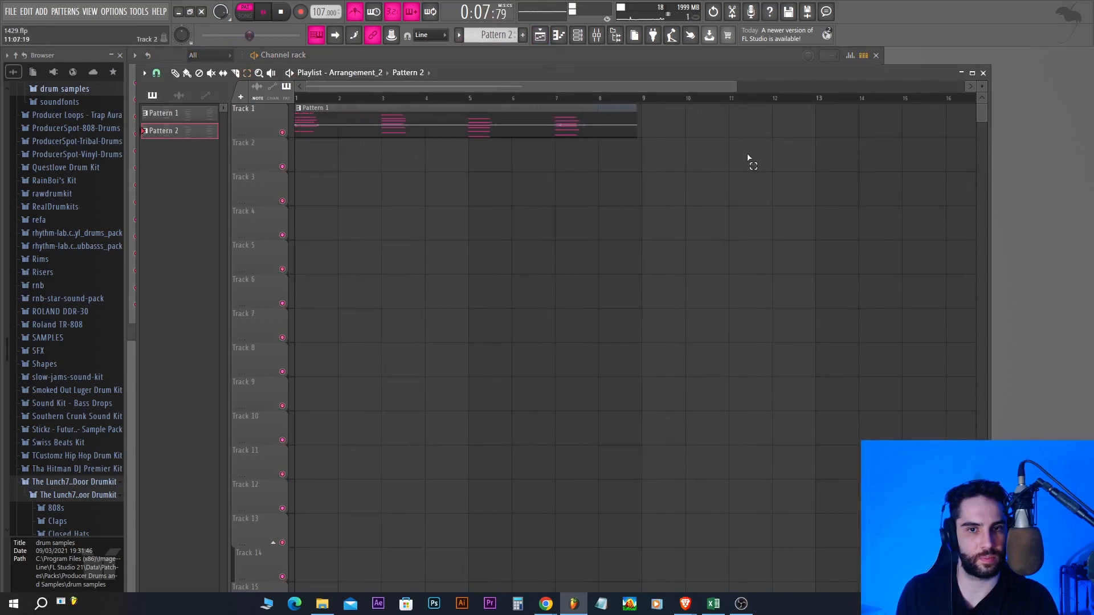
scroll(888, 116, "up", 4)
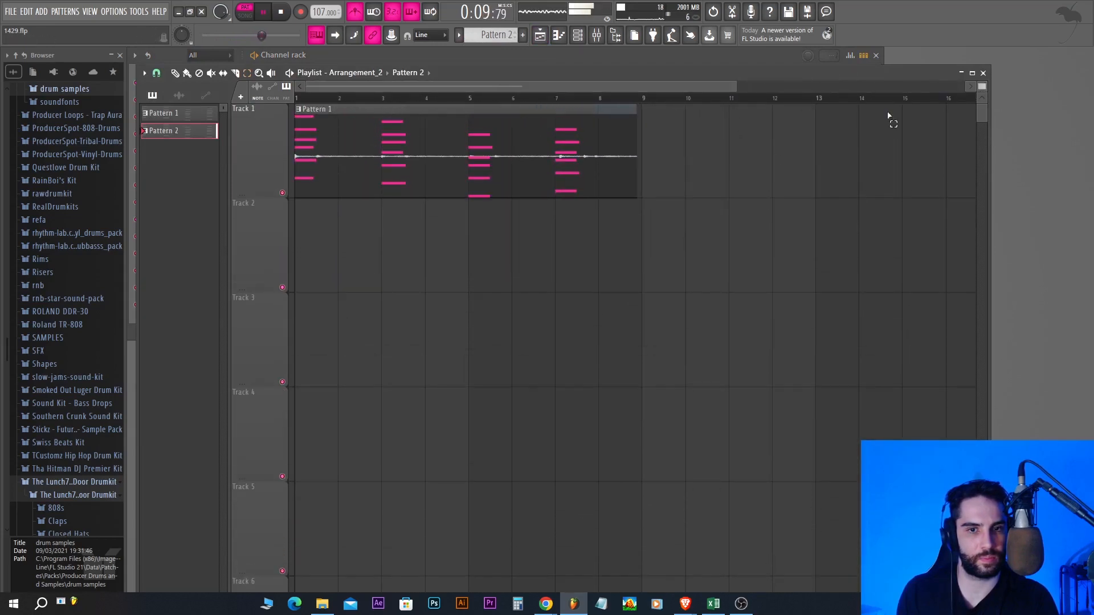
left_click(176, 73)
left_click(882, 60)
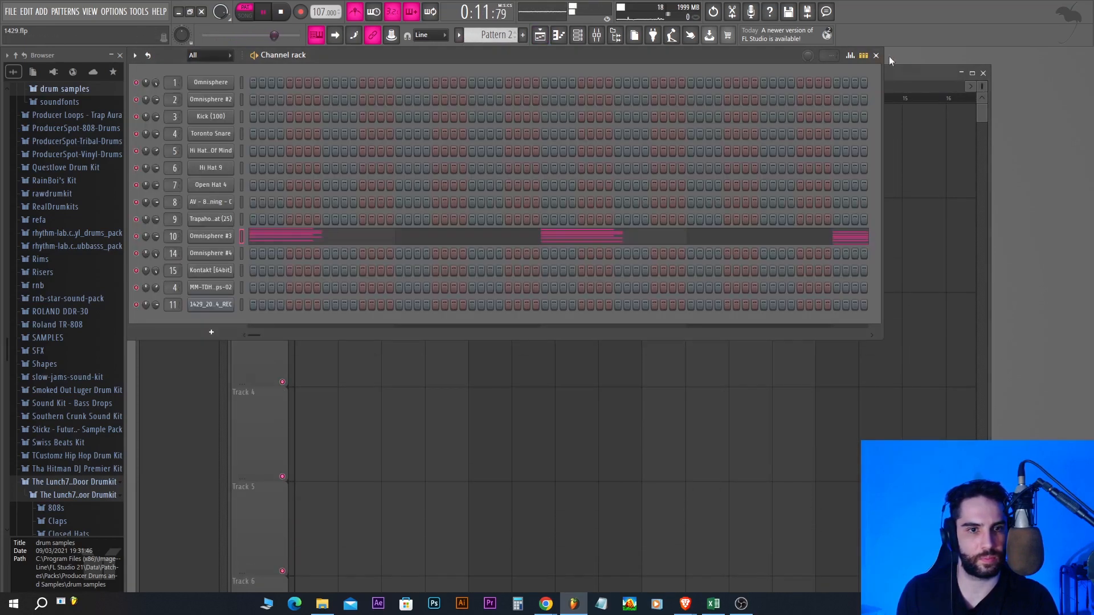
right_click(242, 305)
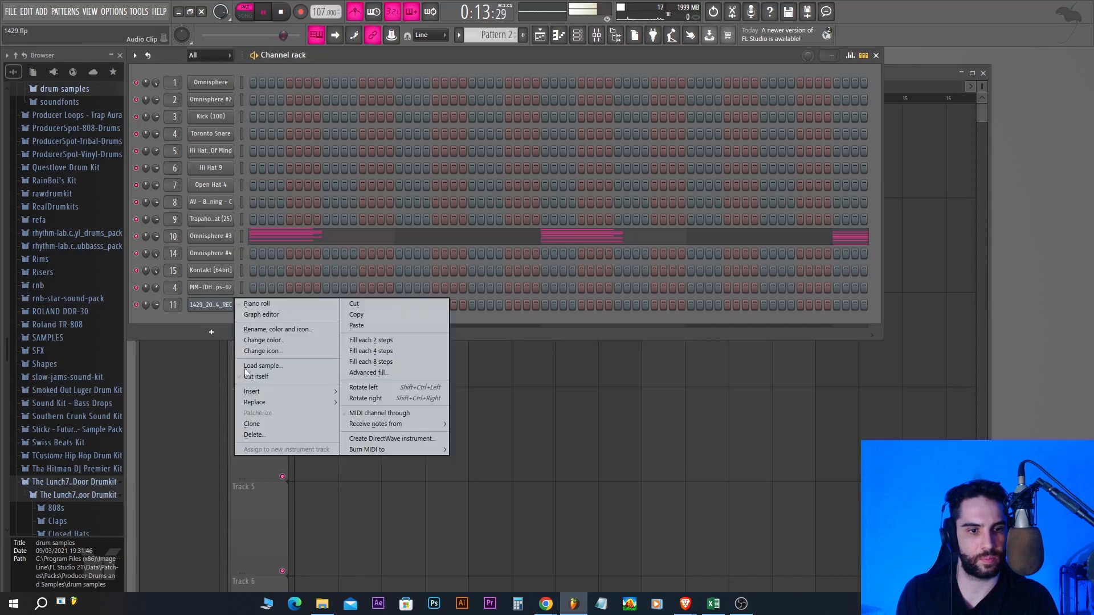
left_click(265, 435)
left_click(587, 340)
Step: Place a Pattern 2 clip at bar 1 of playlist Track 2 and play both patterns together in song mode
key("F6")
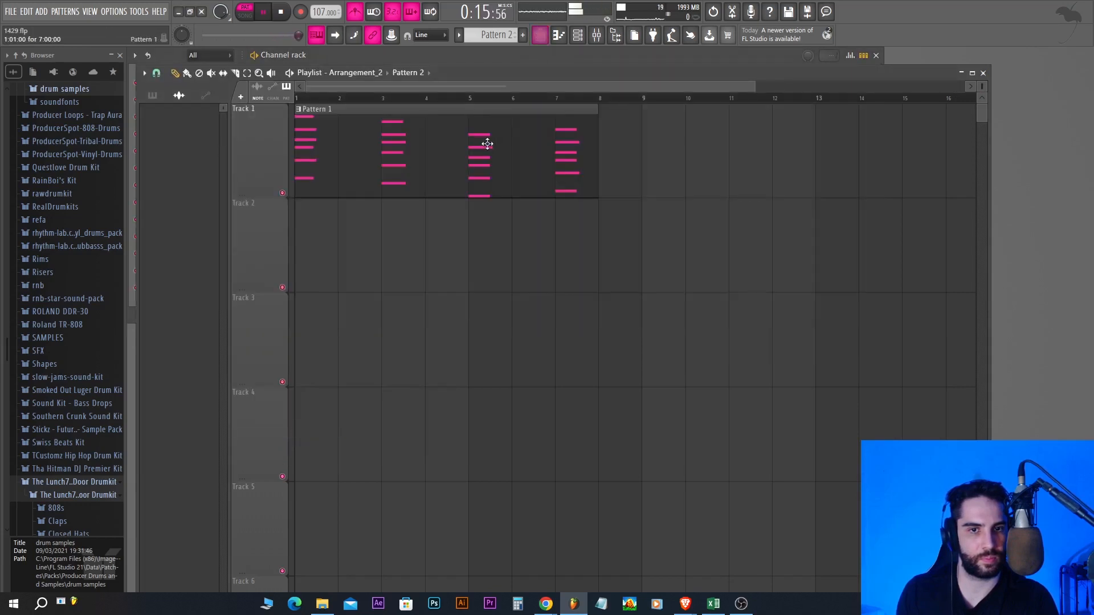
key("space")
left_click(322, 223)
left_click(245, 15)
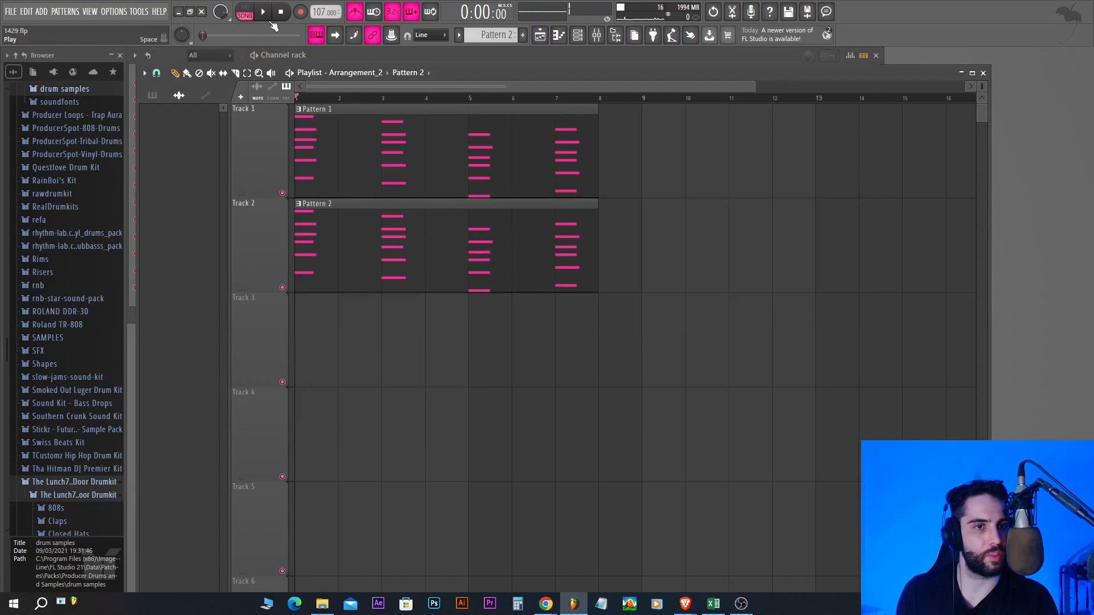
left_click(264, 12)
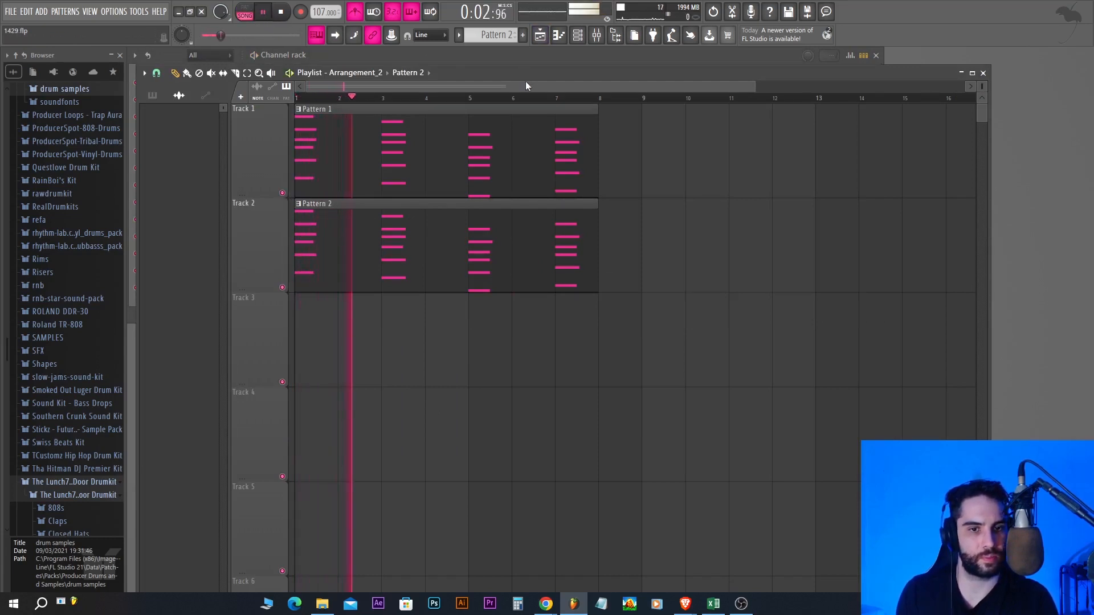
Step: Lengthen all Omnisphere #3 chord notes in Pattern 2 to about one bar each and play the result
double_click(420, 261)
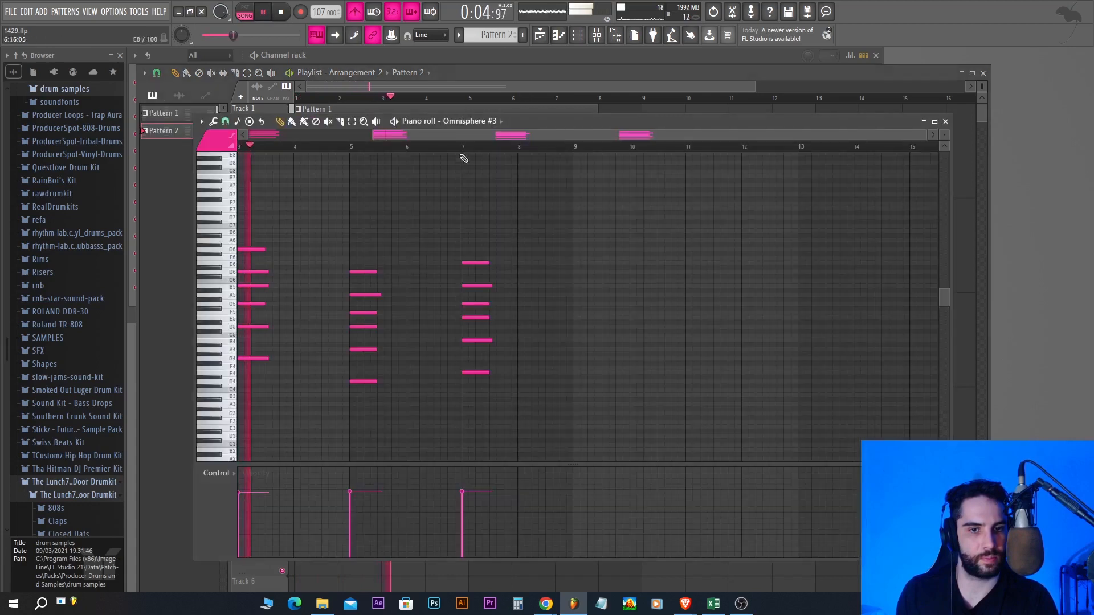
key("space")
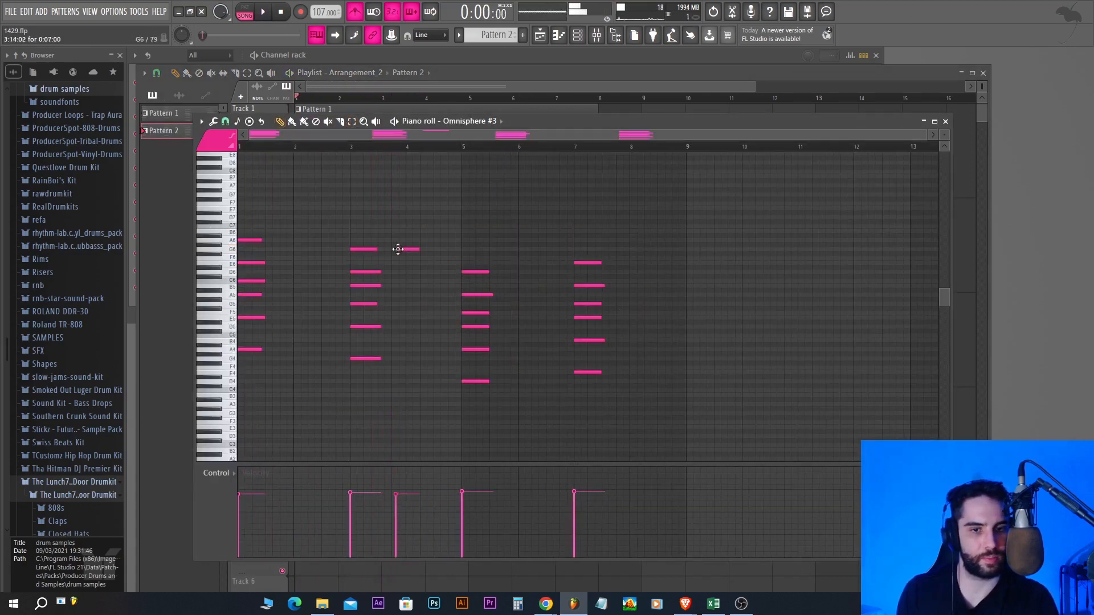
key("ctrl+a")
key("ctrl+d")
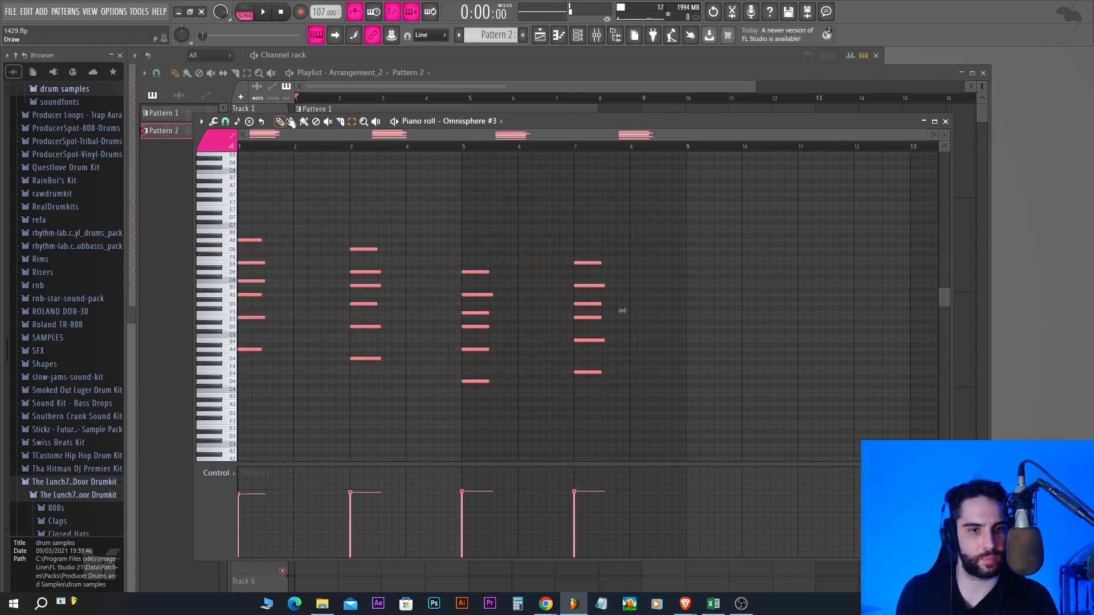
left_click_drag(376, 249, 408, 248)
key("space")
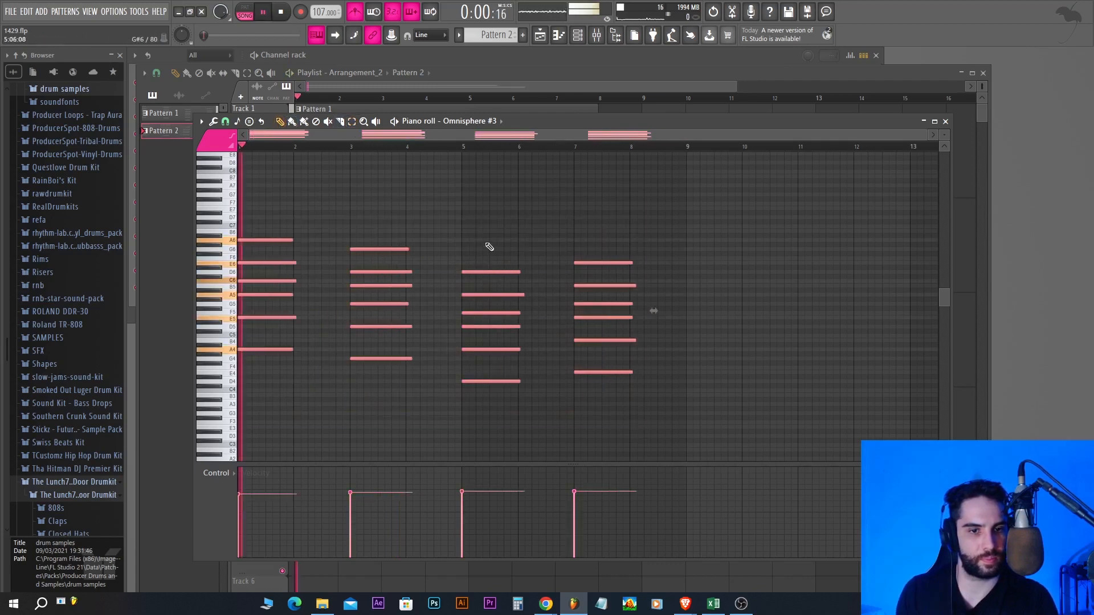
left_click(513, 230)
right_click(517, 230)
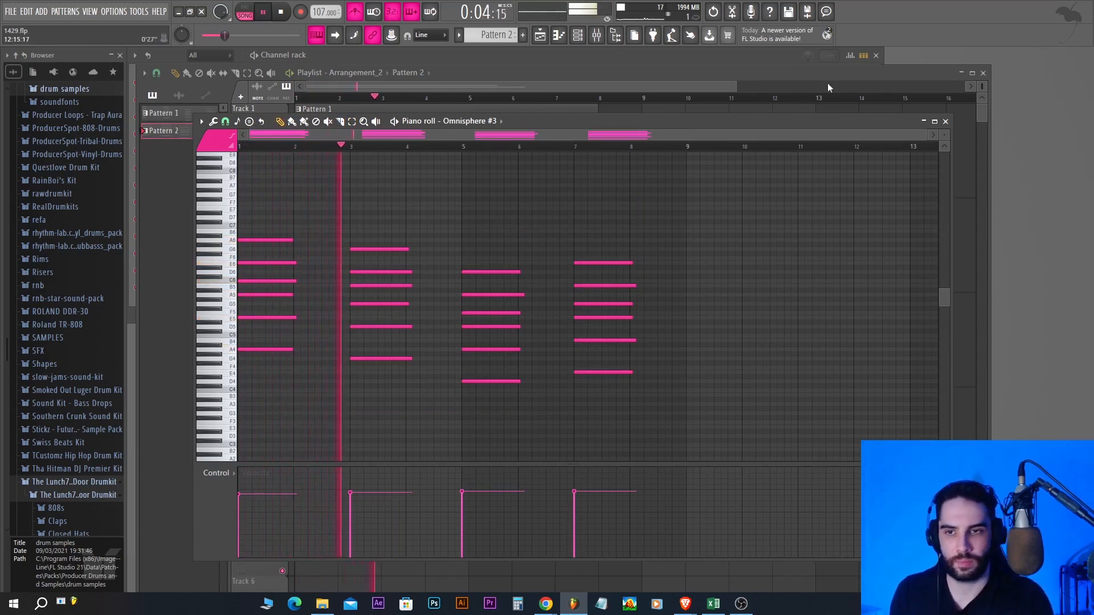
Step: Trim the overlong note ends of the second and fourth Omnisphere #3 chords slightly and stop playback
key("F6")
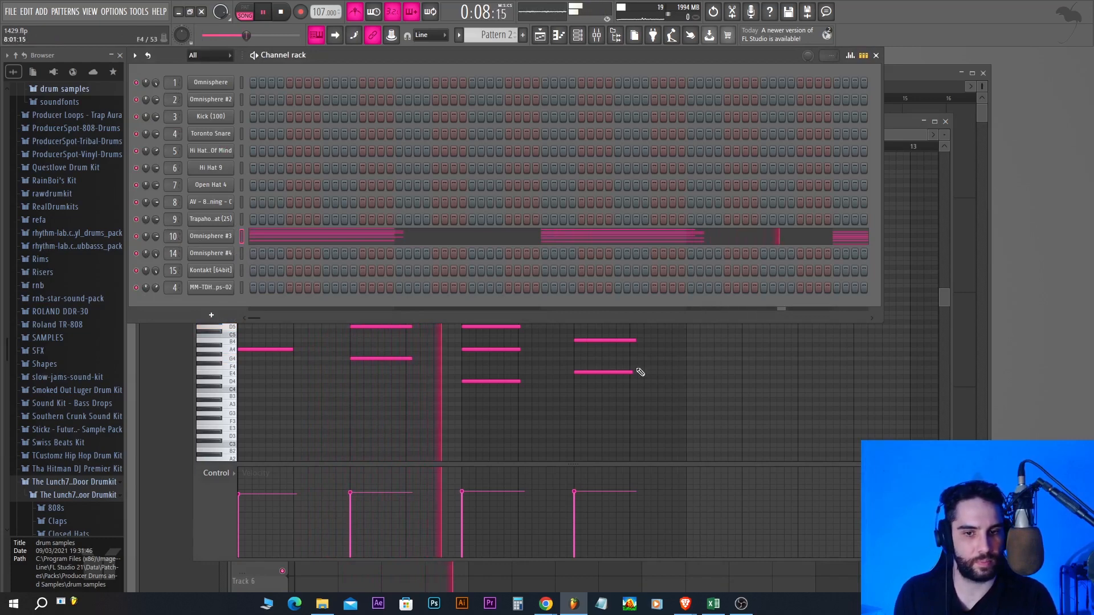
key("F7")
key("space")
Step: Select the Omnisphere #4 channel and add a new empty pattern for it
key("F6")
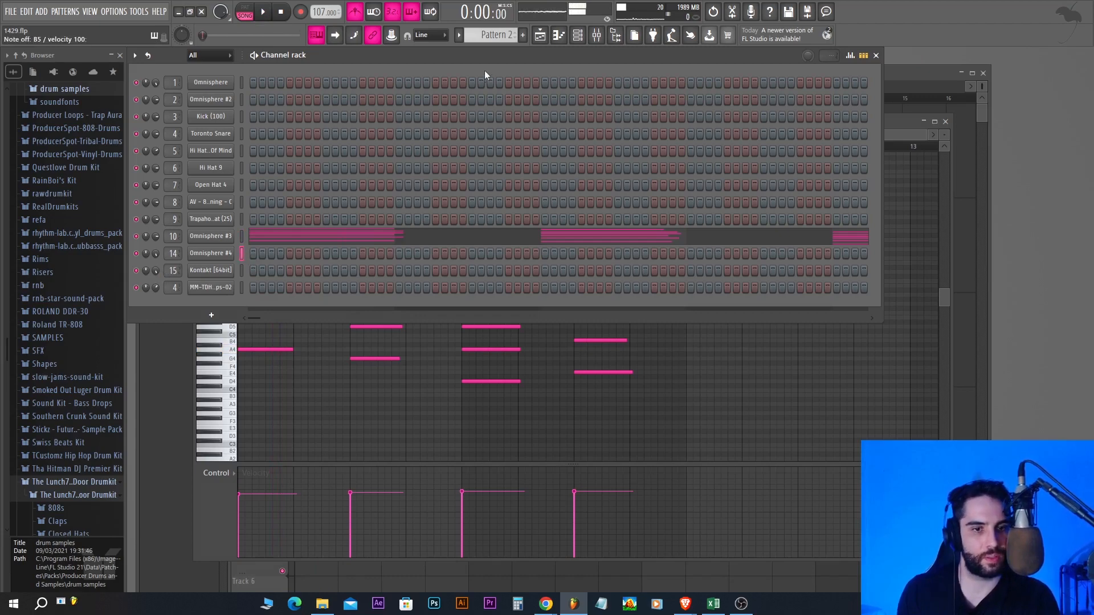
left_click(523, 34)
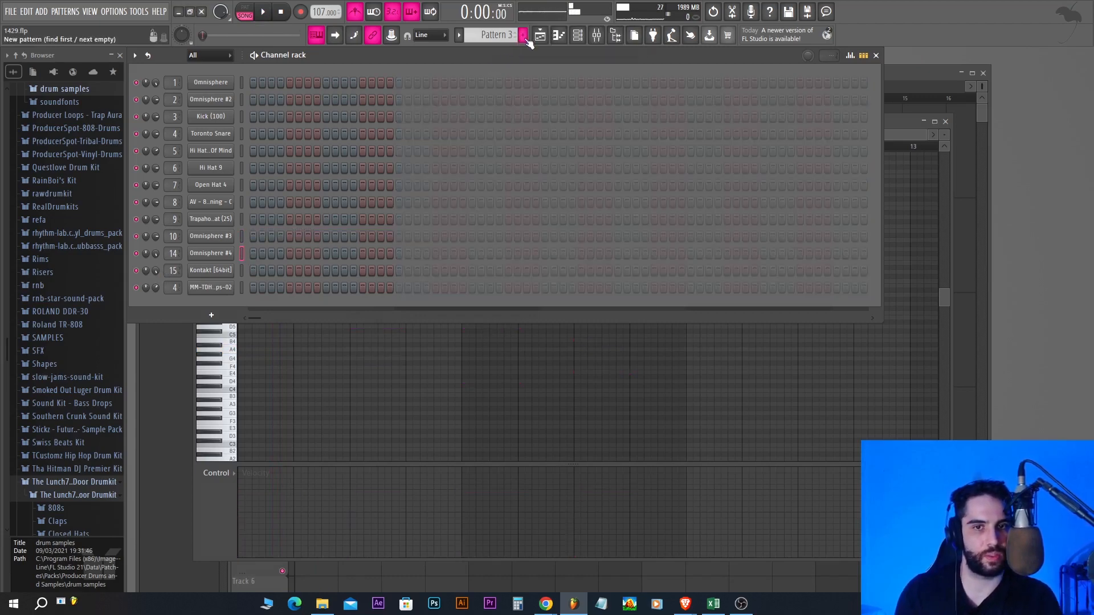
Step: Place a Pattern 3 clip at bar 1 of playlist Track 3 and return to the channel rack
left_click(540, 35)
scroll(367, 284, "down", 1)
left_click_drag(352, 244, 314, 243)
key("F6")
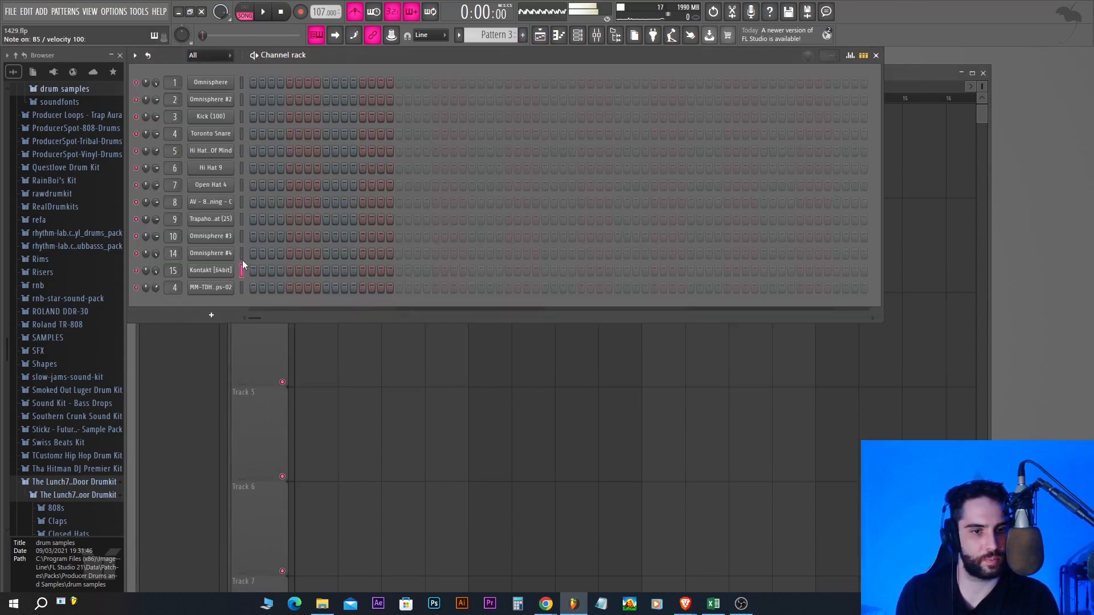
Step: Open the Omnisphere #4 piano roll for Pattern 3, listen briefly to the arrangement, and enlarge the first bar
right_click(241, 255)
left_click(273, 251)
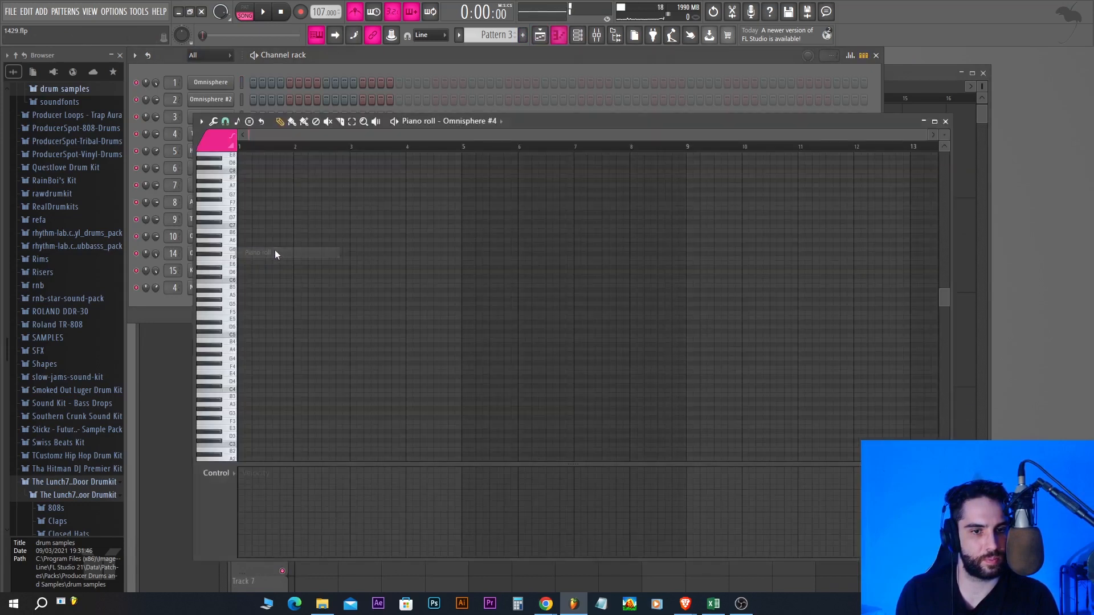
key("space")
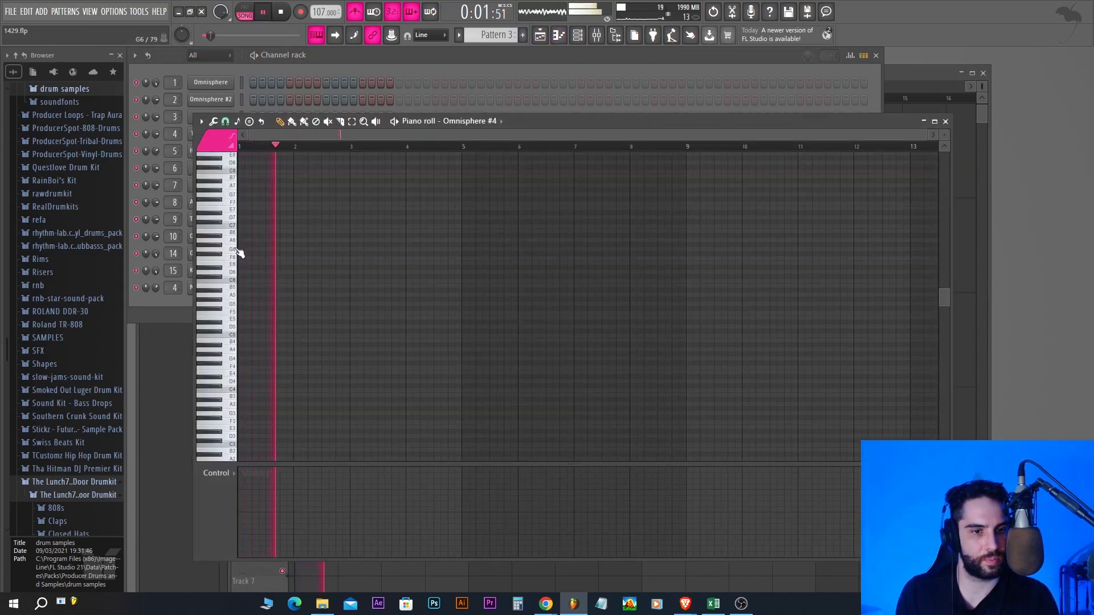
key("space")
left_click_drag(925, 135, 376, 136)
left_click_drag(945, 135, 944, 166)
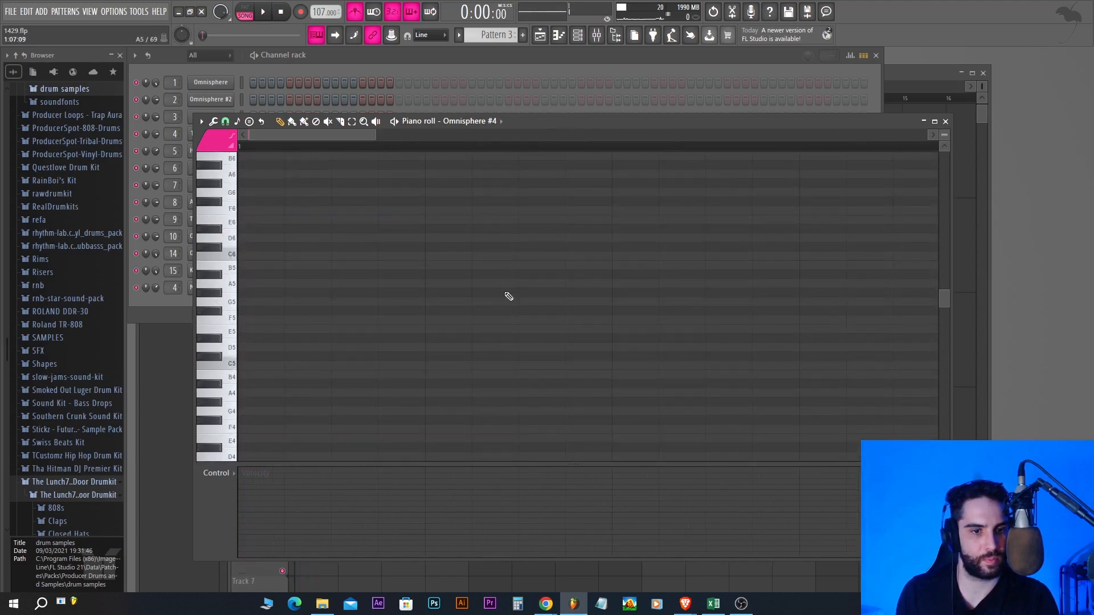
scroll(410, 315, "up", 3)
Step: Place an A6 note in bar 1 and slice off and delete its long tail
key("space")
left_click(249, 258)
key("space")
right_click(425, 257)
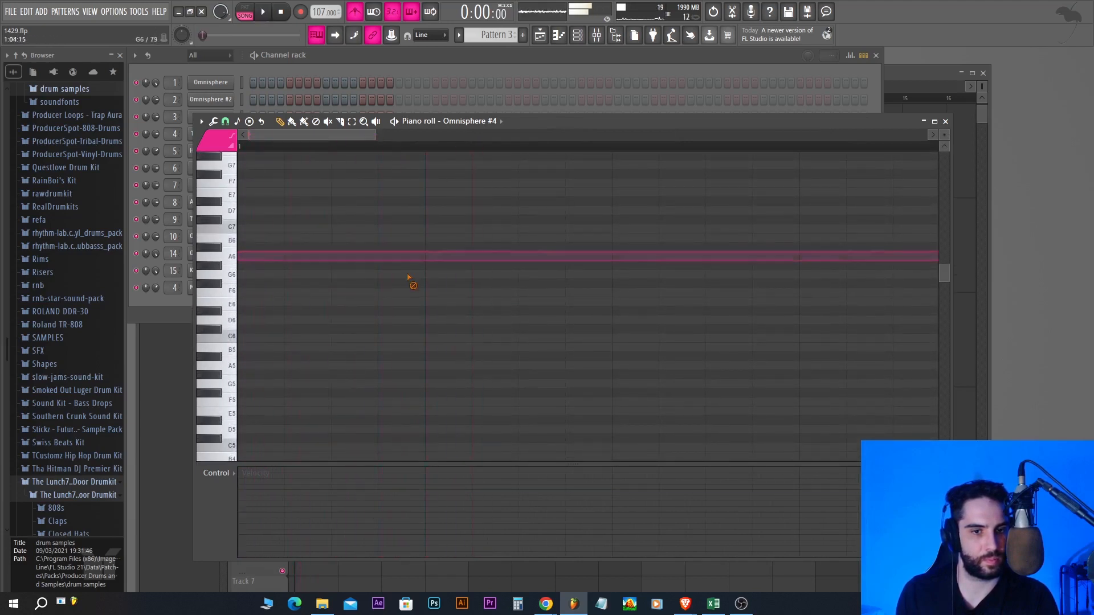
left_click(317, 257)
left_click_drag(419, 271, 429, 211)
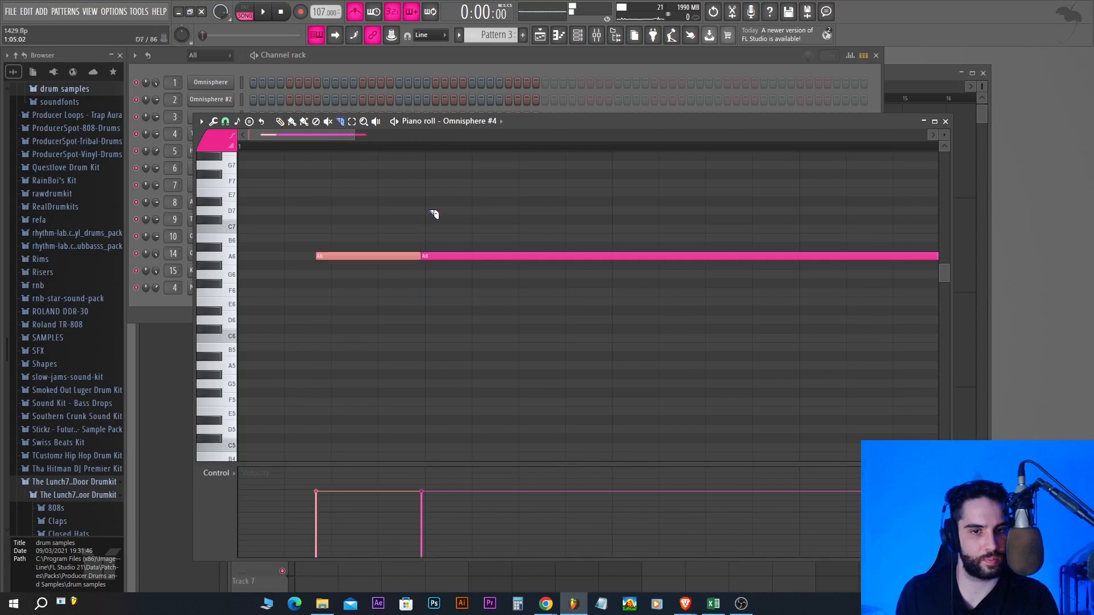
left_click(279, 122)
left_click(540, 273)
right_click(518, 256)
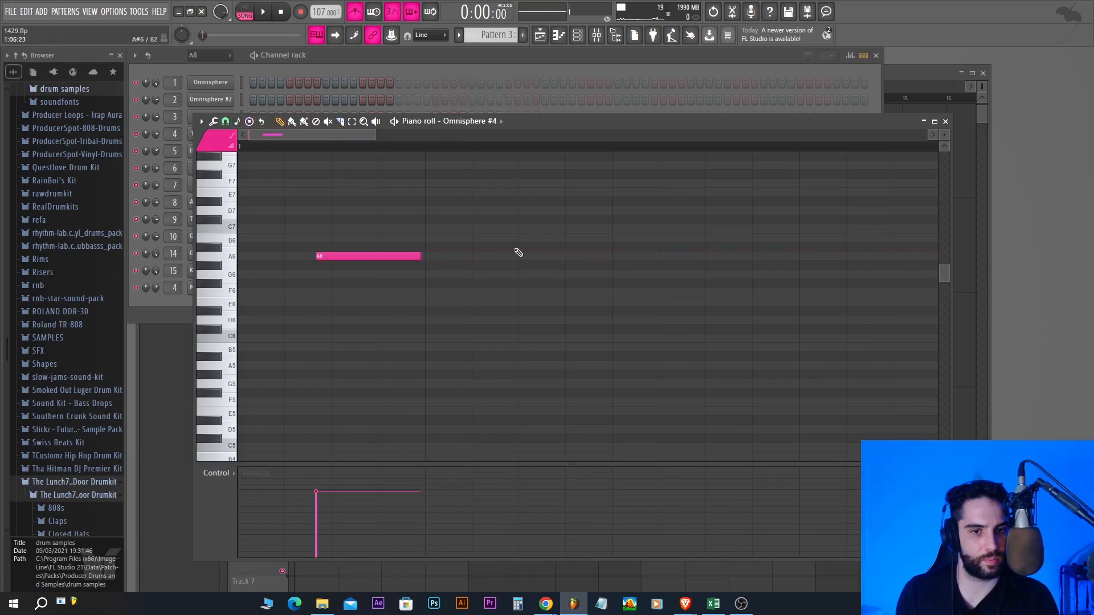
Step: Move the A6 note to about beat 2 of bar 1 and check its timing in playback
left_click_drag(376, 257, 438, 258)
key("space")
key("space")
key("space")
key("space")
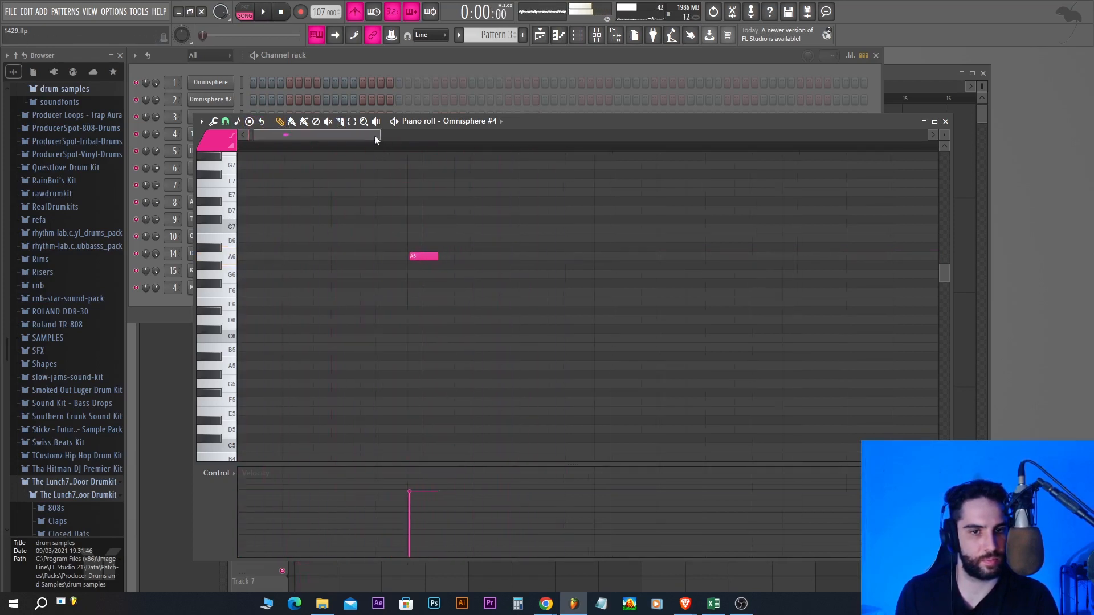
Step: Add a short E6 note on beat 3 of bar 1 and play it back
left_click_drag(375, 136, 653, 135)
key("space")
left_click(356, 301)
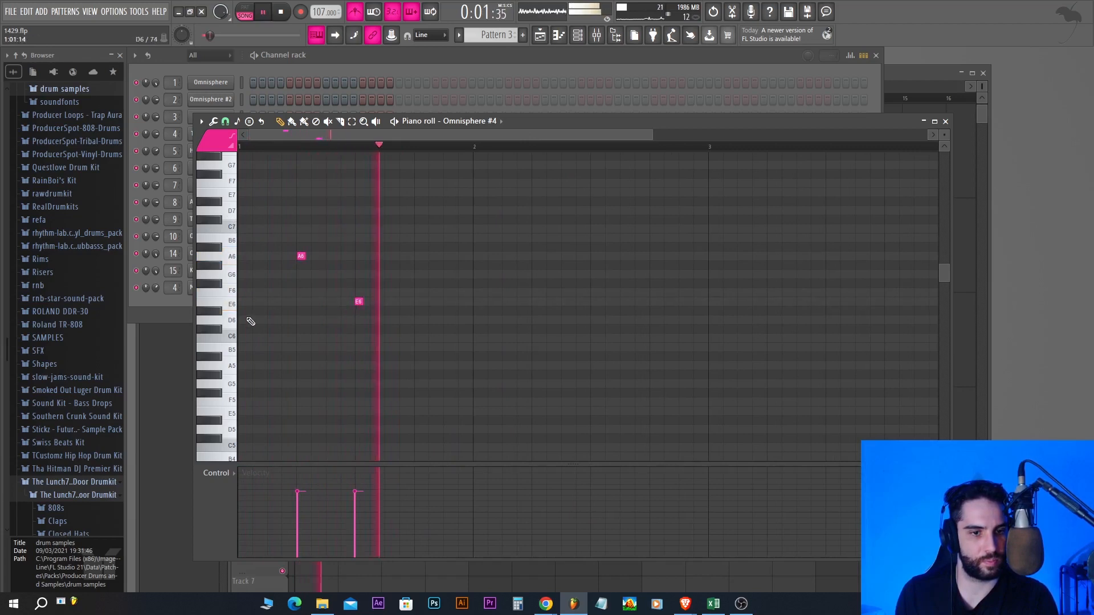
key("space")
key("space")
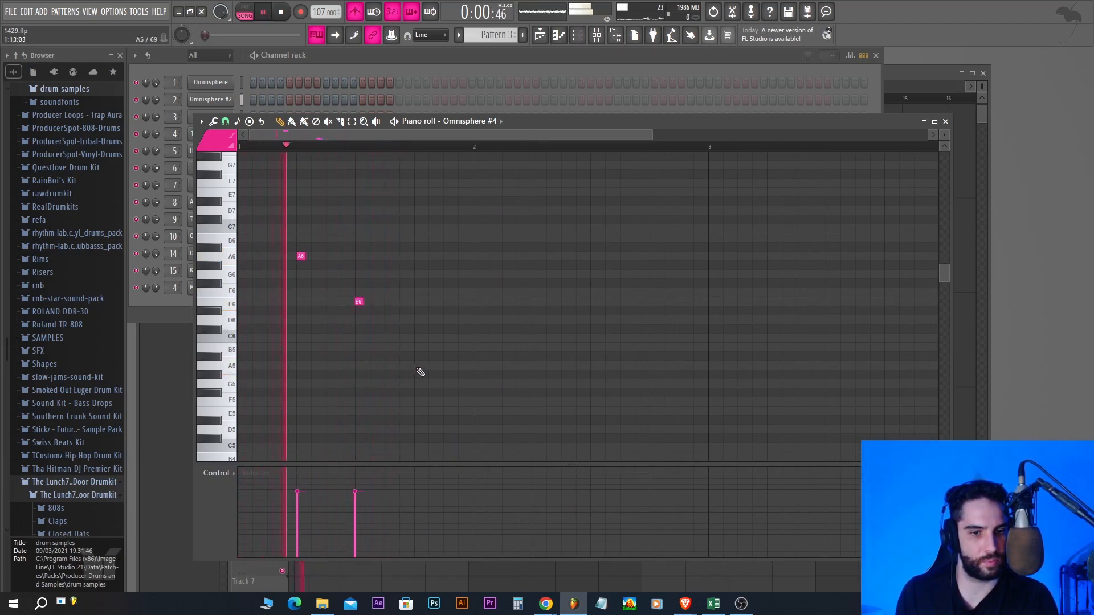
Step: Add a short A5 on beat 4 of bar 1 and A6, E6 and A5 on the first three beats of bar 2
left_click(419, 366)
left_click(477, 255)
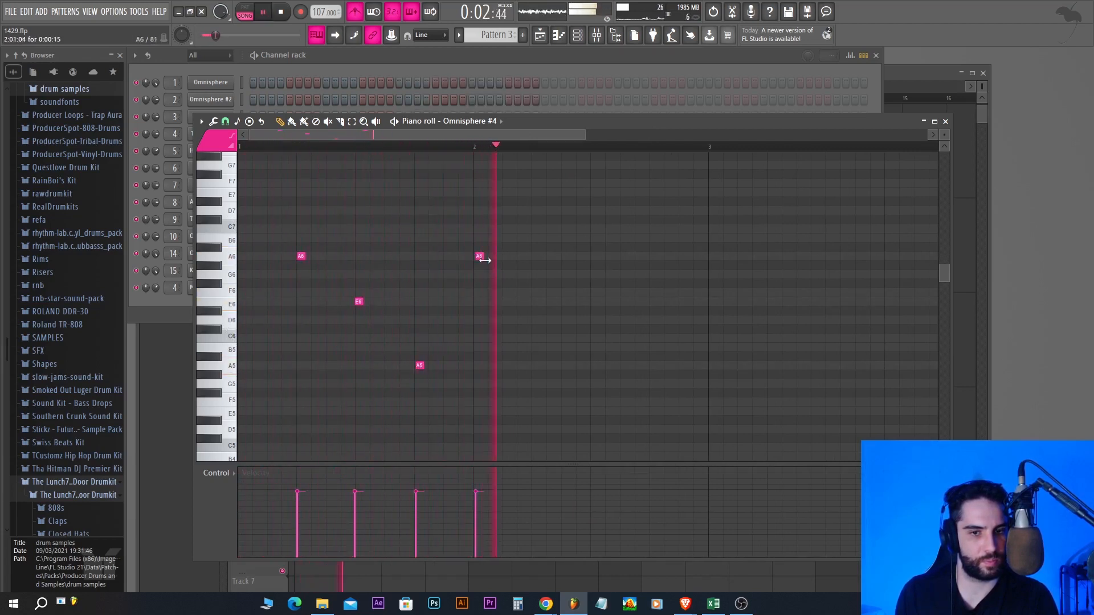
key("space")
left_click(532, 293)
left_click_drag(532, 294, 533, 303)
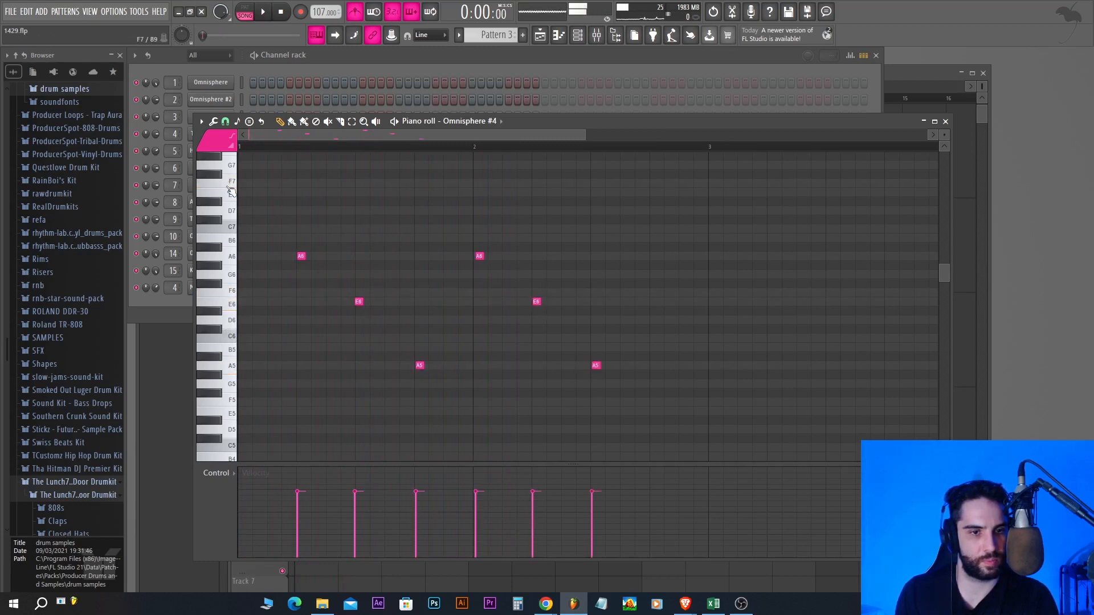
key("space")
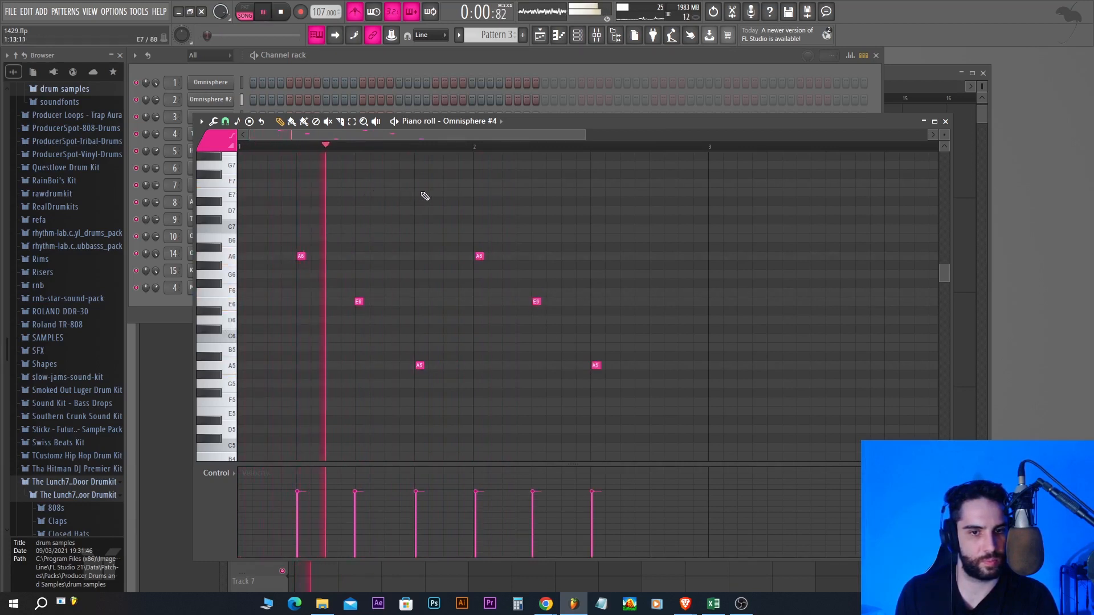
Step: Add the higher notes F7 on beat 4 of bar 1, E7 and C7 on beats 1 and 3 of bar 2, and D7 at bar 3
left_click(446, 183)
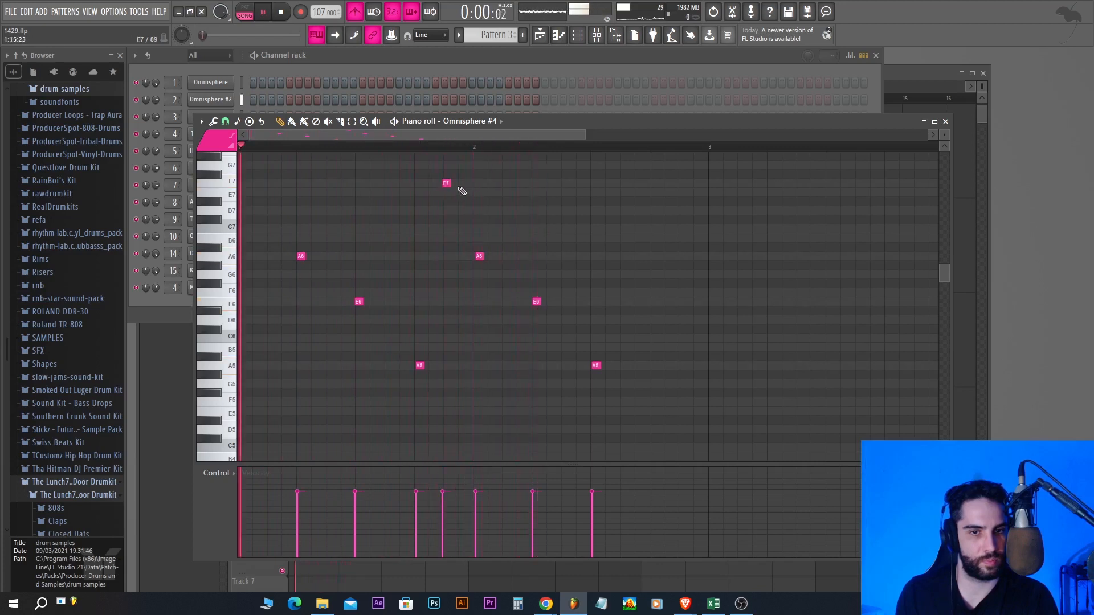
left_click_drag(446, 182, 419, 183)
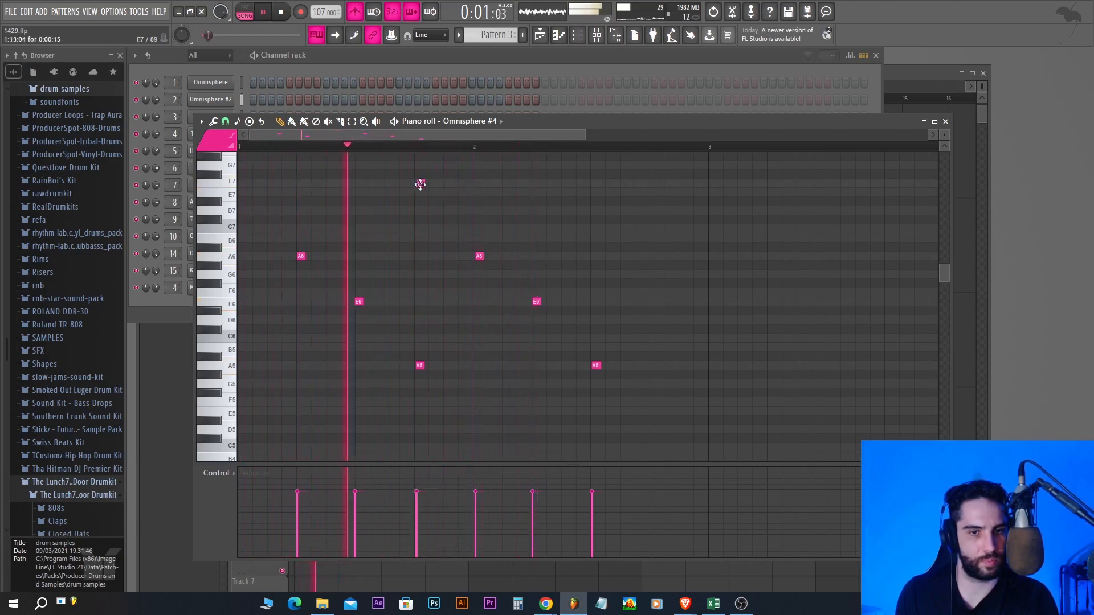
left_click(476, 192)
left_click(600, 227)
key("space")
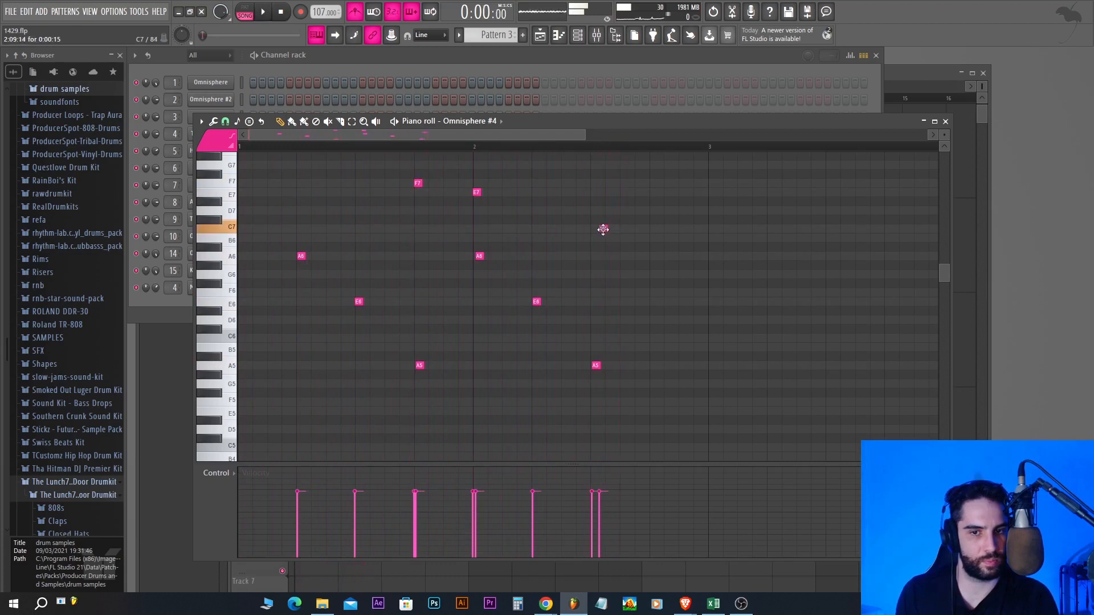
left_click(713, 210)
key("space")
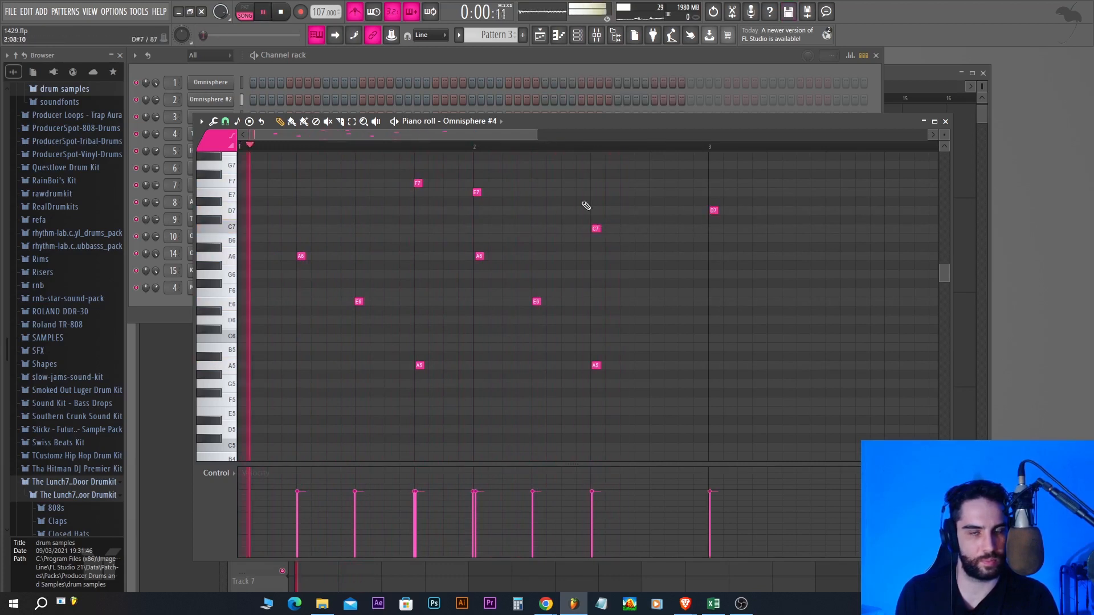
Step: Continue the melody with C7, A6 and C7 on beats 2 to 4 of bar 3, and delete the D7 at bar 4
left_click_drag(546, 135, 624, 138)
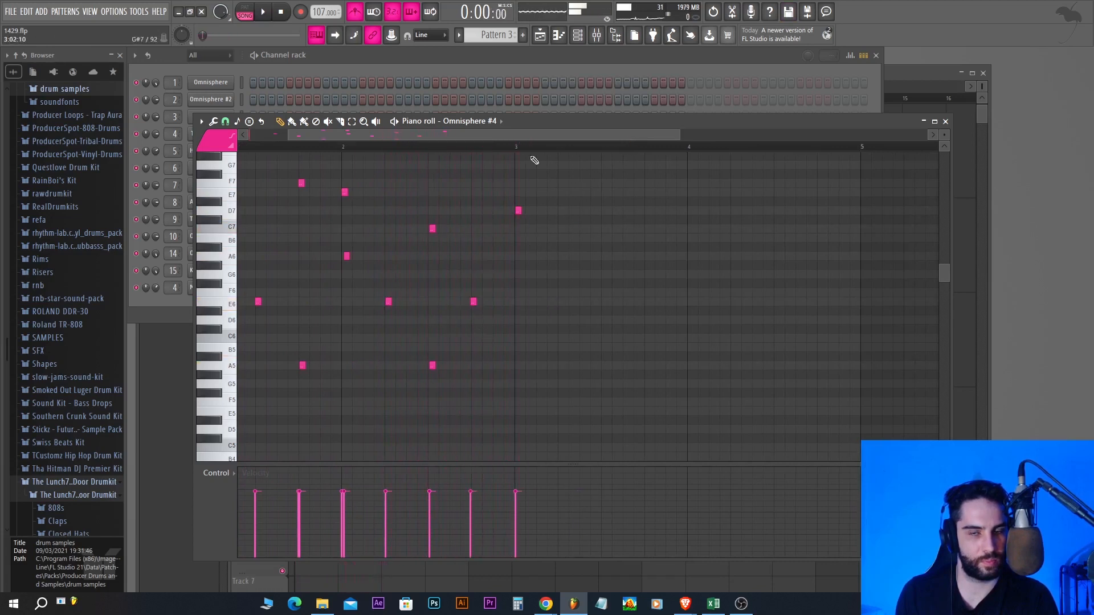
key("space")
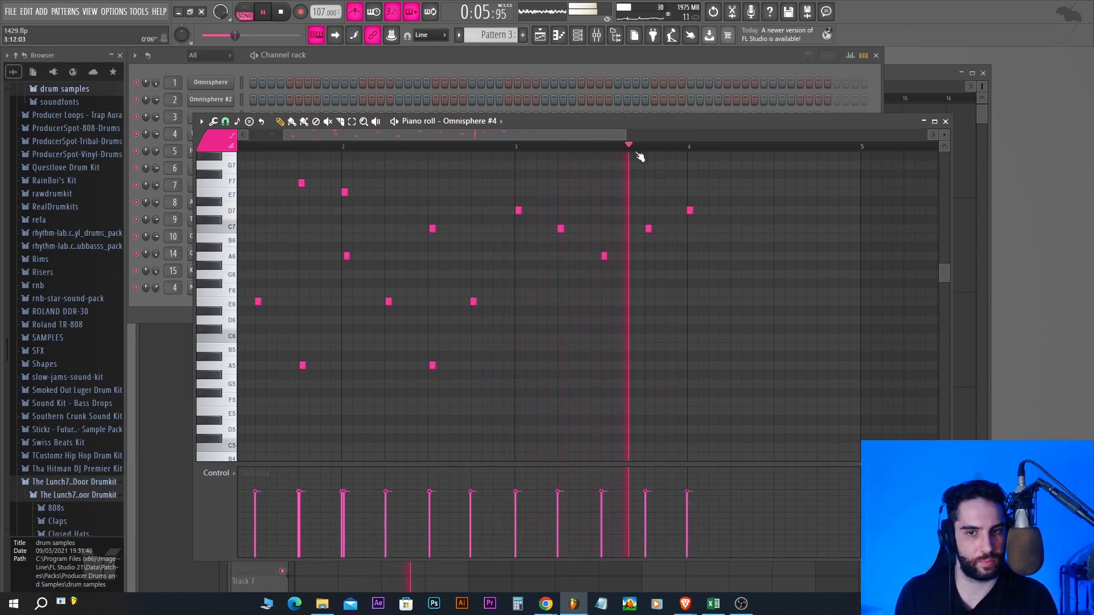
right_click(520, 210)
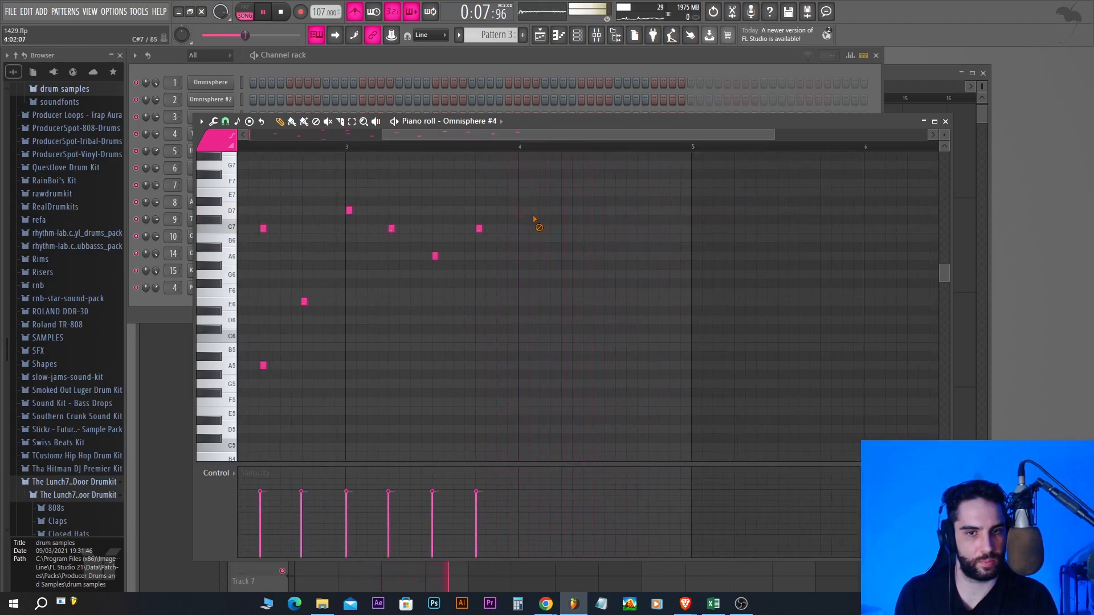
left_click_drag(385, 136, 161, 142)
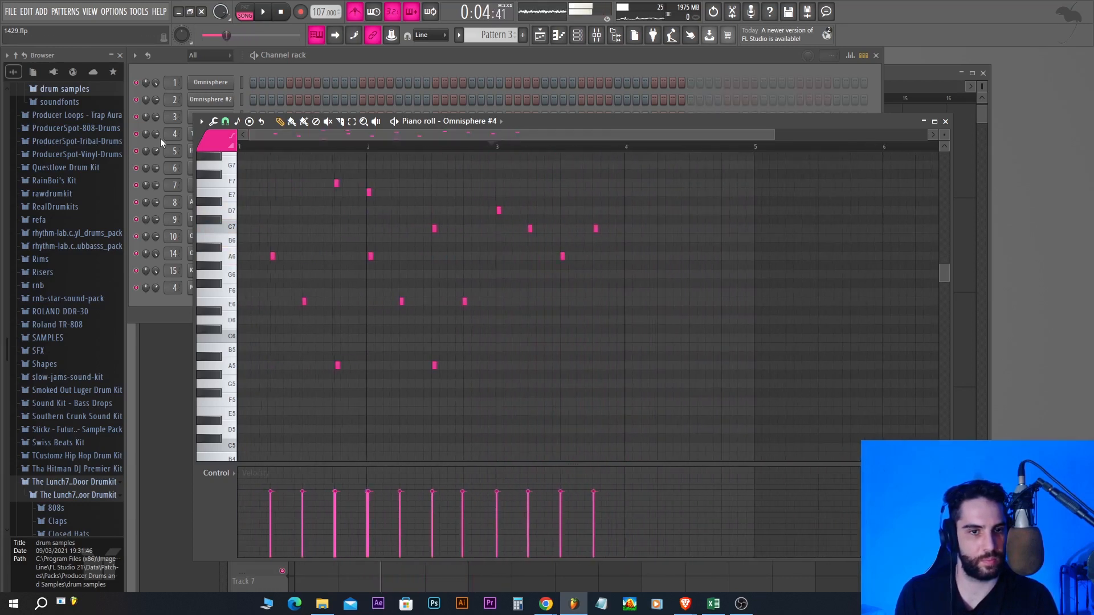
Step: Copy the Pattern 3 clip to bar 5 of playlist Track 3 and play the arrangement from the start
left_click(540, 36)
left_click_drag(459, 245, 549, 234)
key("space")
left_click(297, 98)
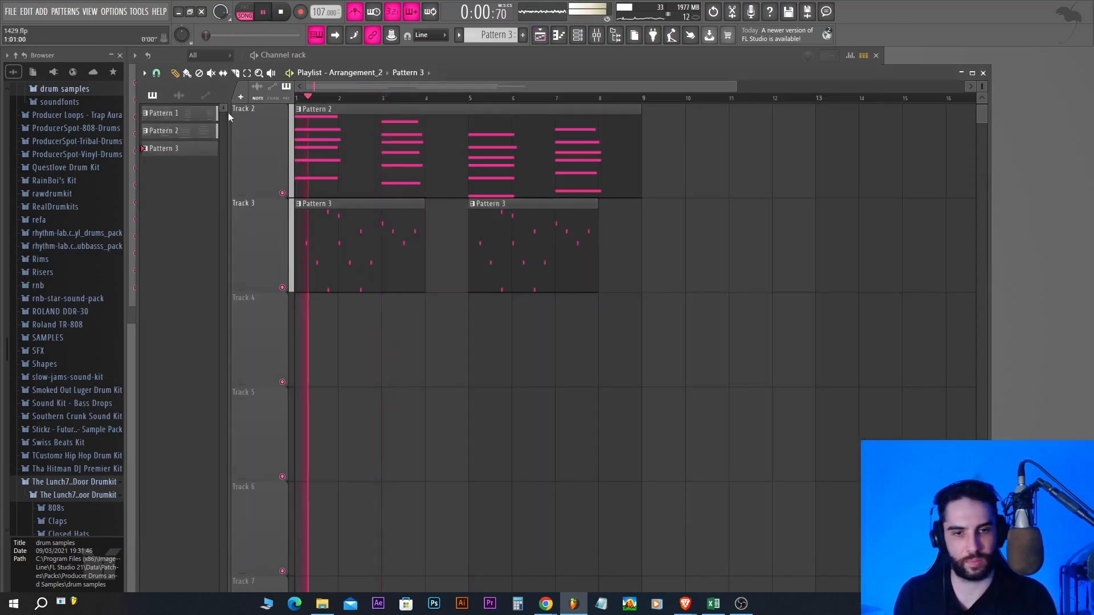
Step: Quantize all Omnisphere #4 notes in Pattern 3 and adjust the length of the E6 at the end of bar 2
double_click(334, 234)
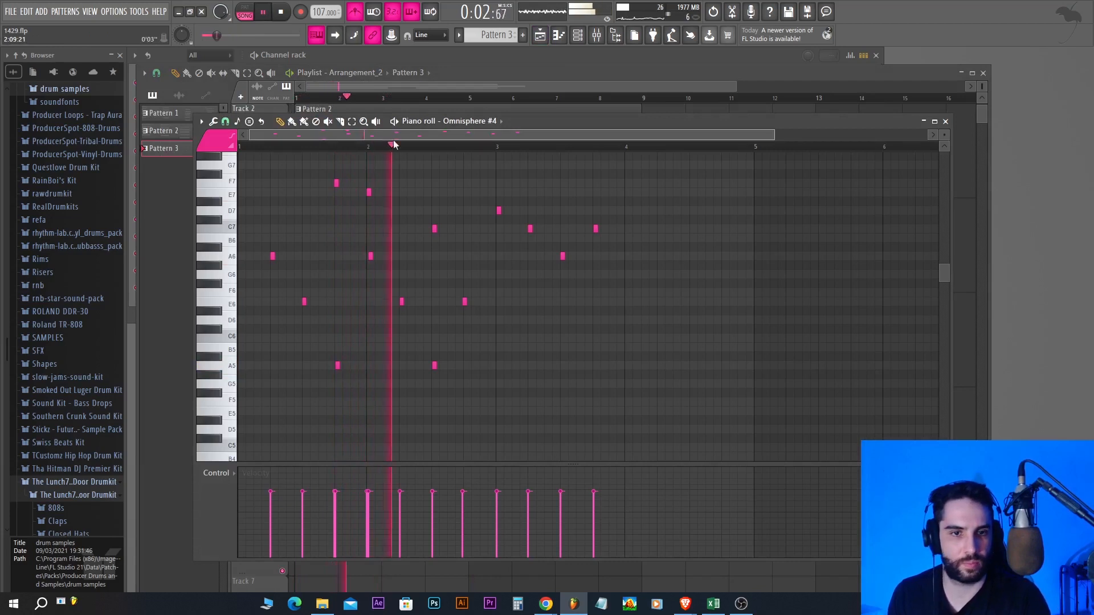
left_click(215, 120)
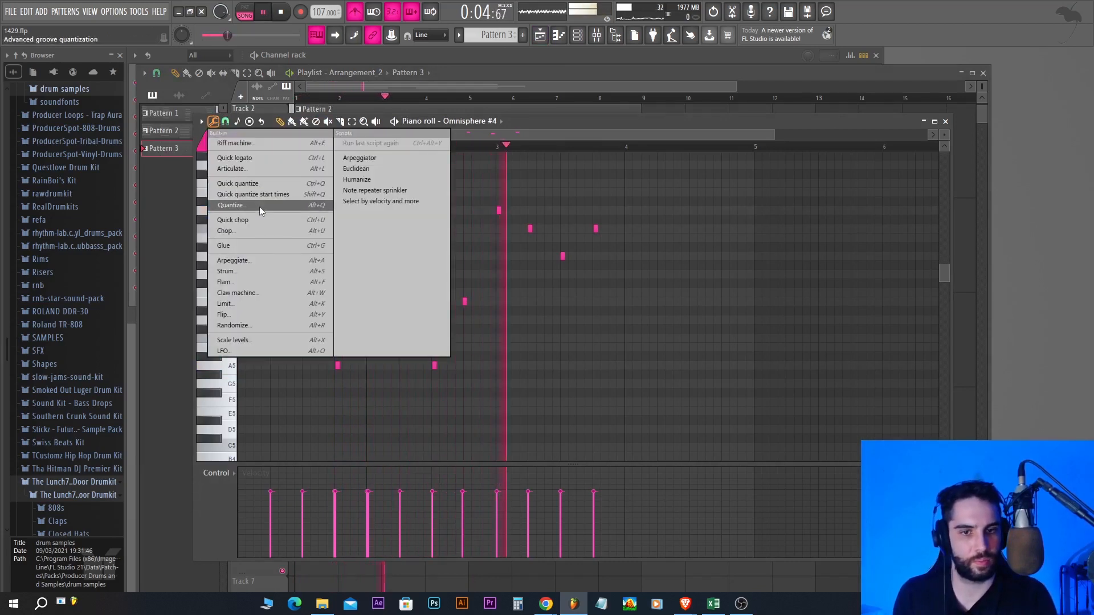
left_click(258, 206)
key("Return")
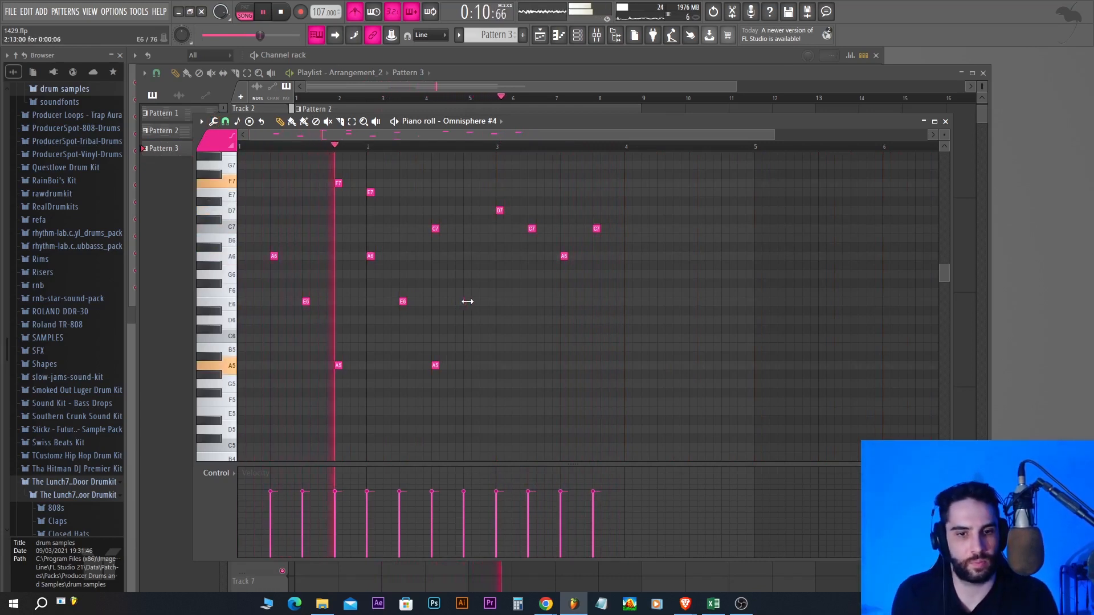
left_click_drag(467, 302, 476, 301)
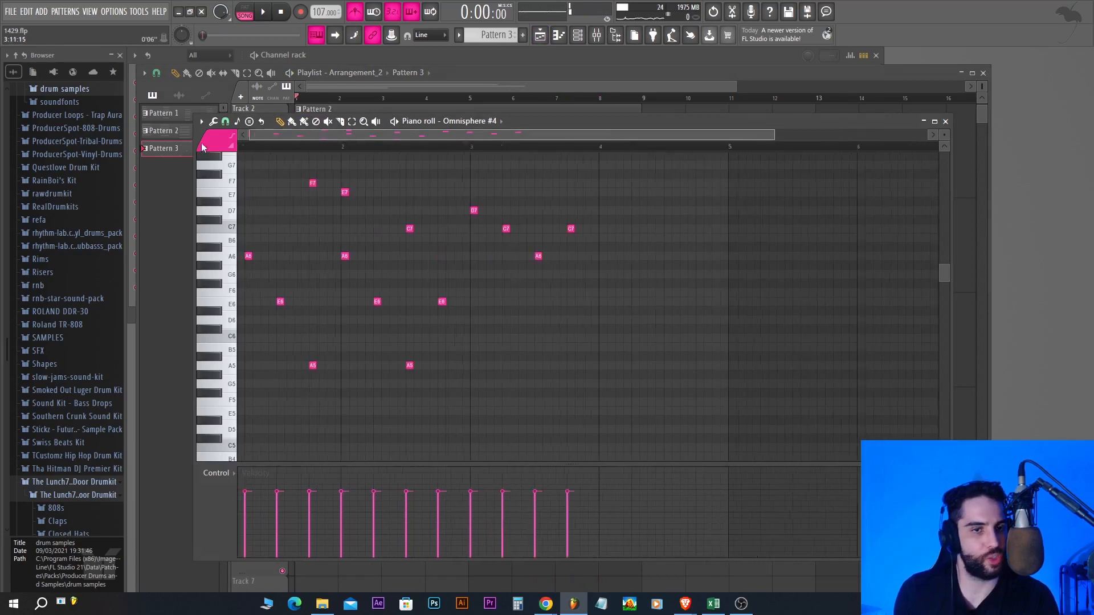
Step: Select all the Omnisphere #4 melody notes, change the grid snap, and copy them four bars ahead to bar 5
left_click_drag(202, 148, 204, 147)
left_click_drag(720, 429, 255, 147)
left_click(225, 122)
left_click(238, 294)
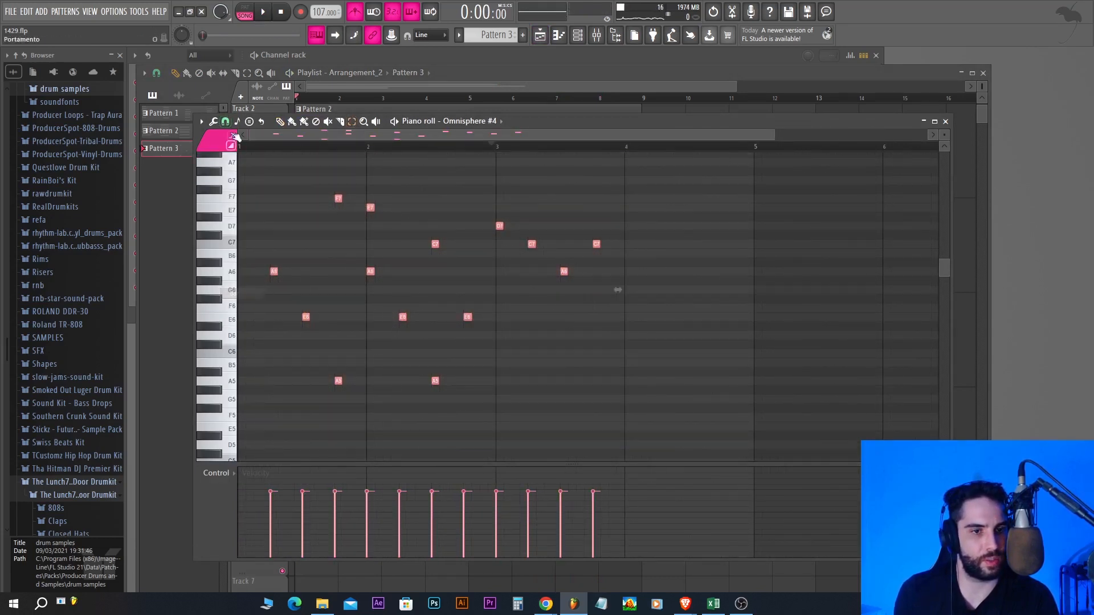
left_click_drag(275, 272, 755, 275)
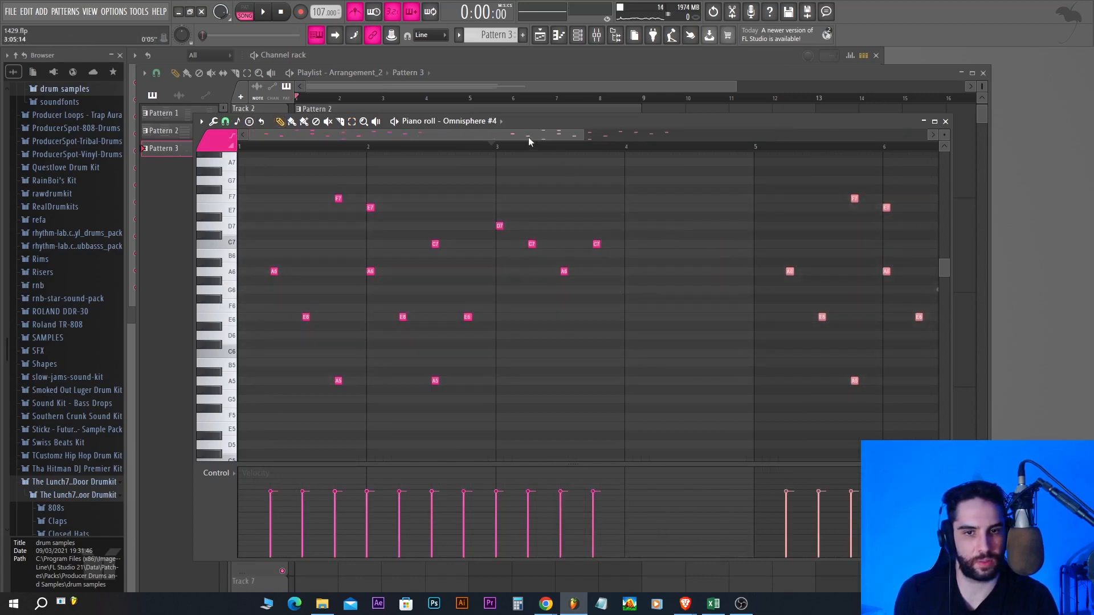
Step: Change the last two notes of the copied melody in bar 7 to B6 and G6
scroll(529, 142, "right", 2)
key("space")
scroll(653, 142, "right", 2)
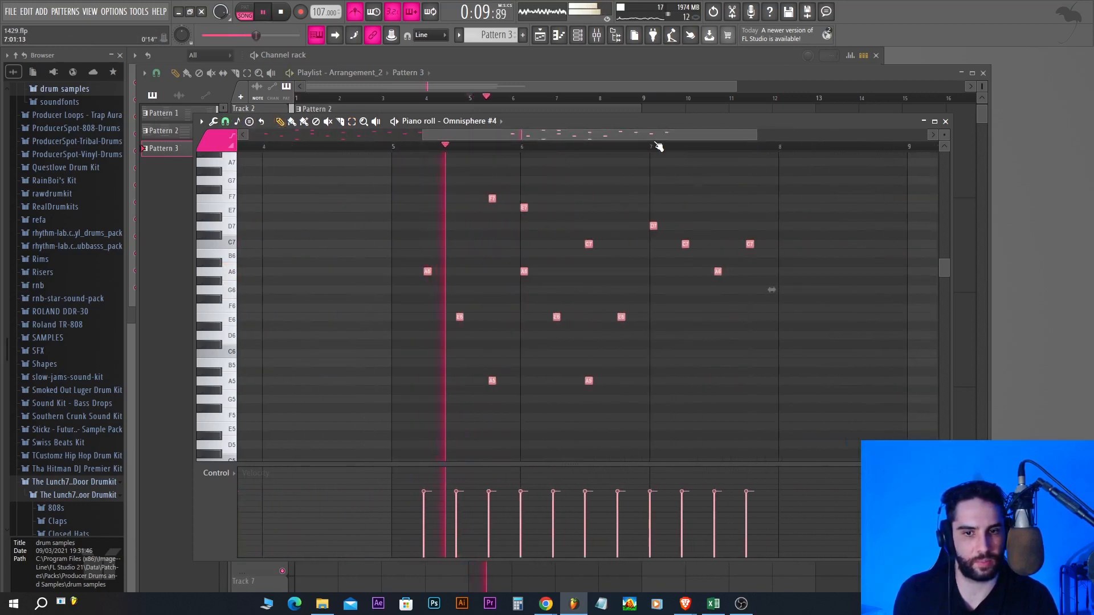
scroll(640, 139, "right", 2)
left_click(687, 218)
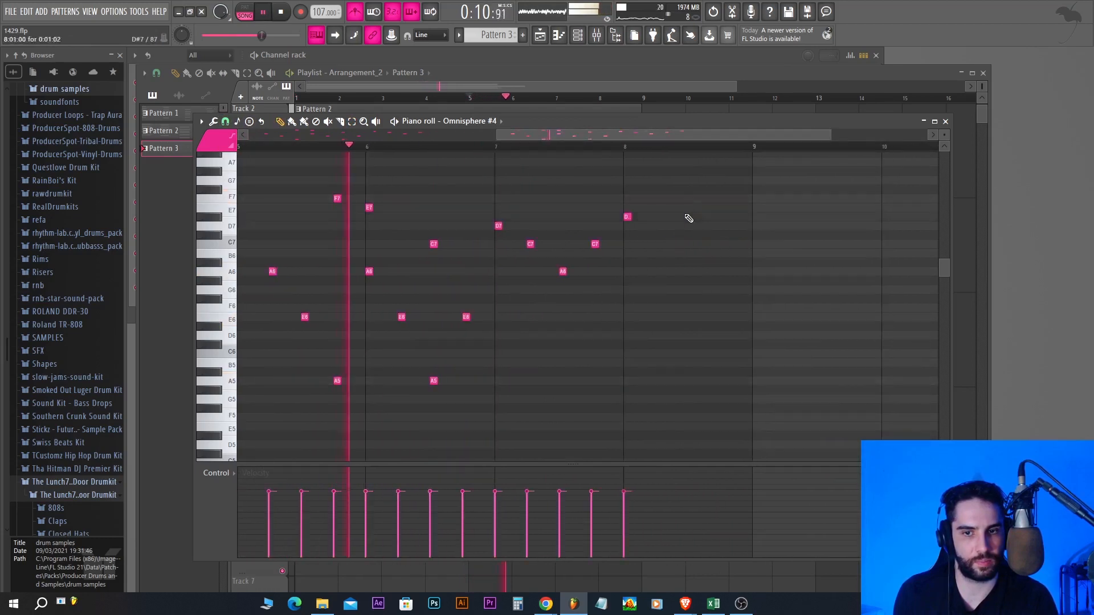
right_click(628, 218)
left_click_drag(594, 245, 596, 291)
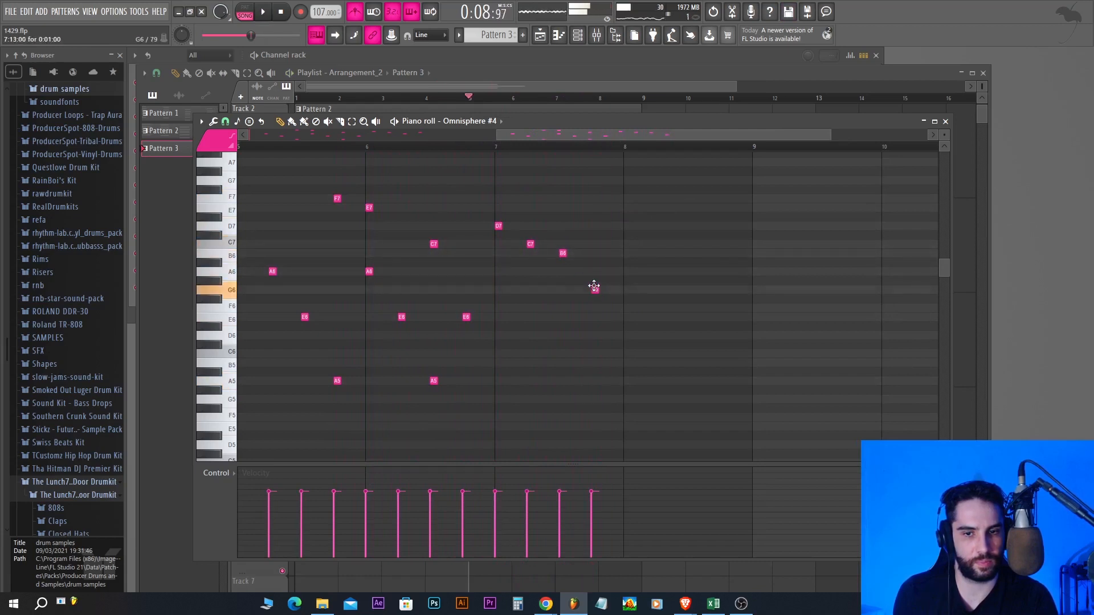
Step: Play the full arrangement, turn the metronome off, and bring the channel rack back to the front
left_click(498, 147)
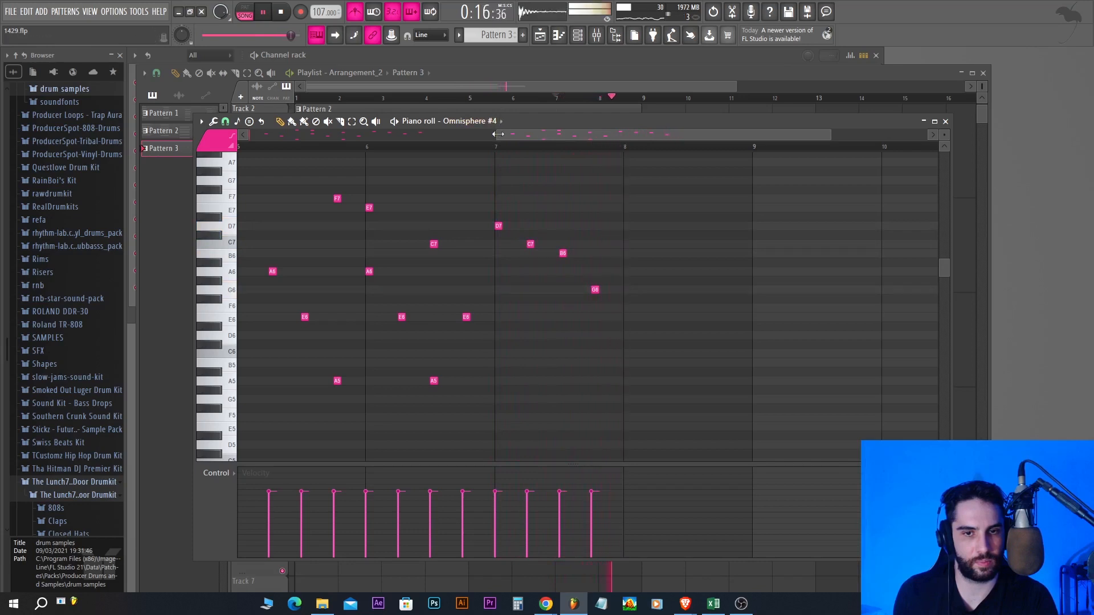
left_click_drag(498, 134, 250, 134)
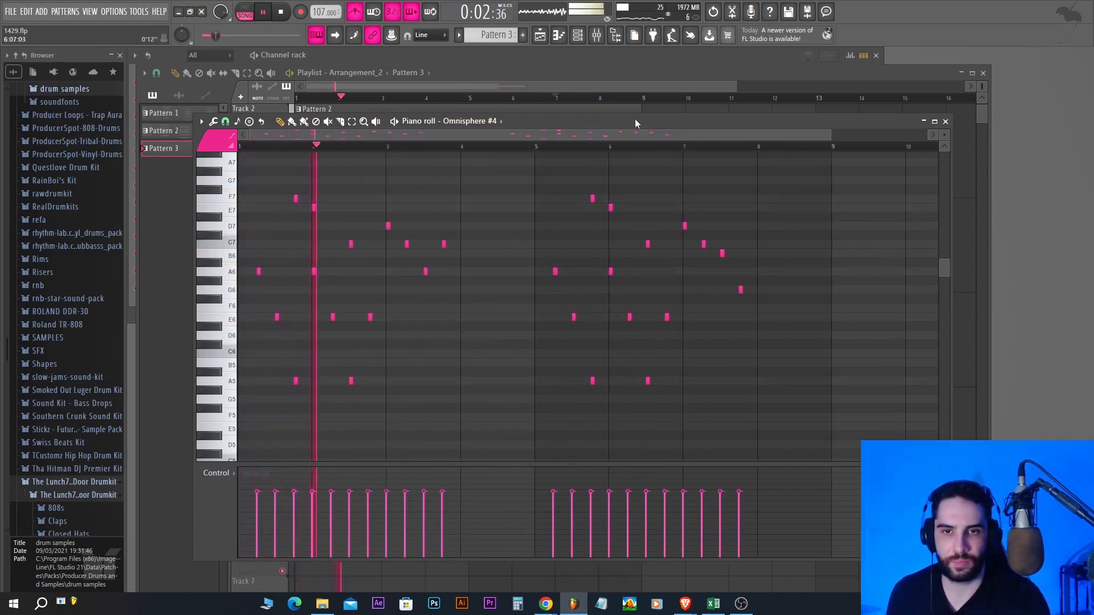
left_click(360, 14)
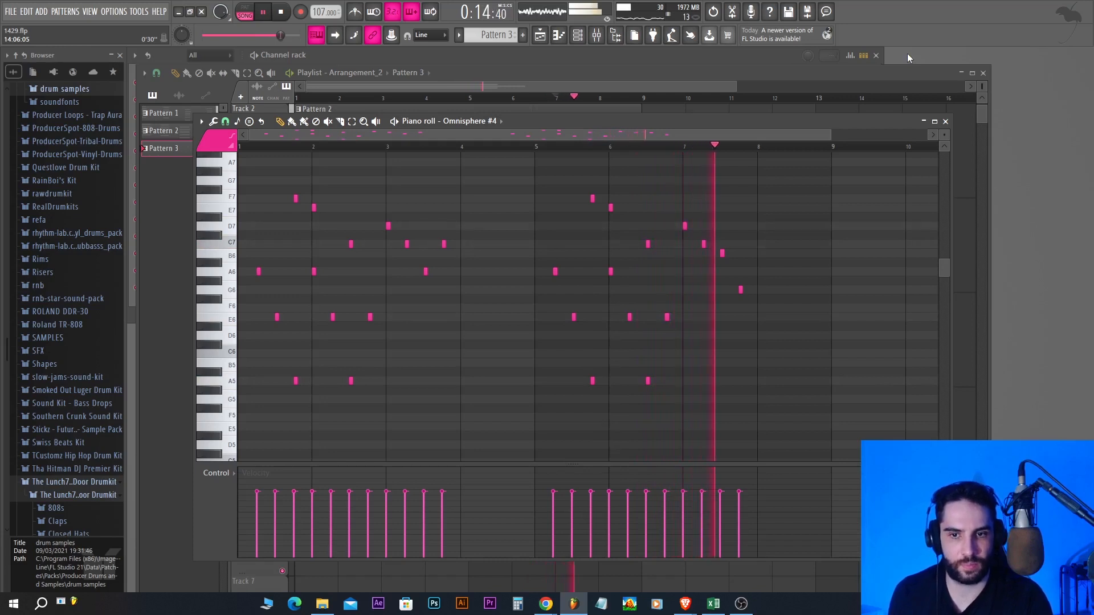
left_click(552, 52)
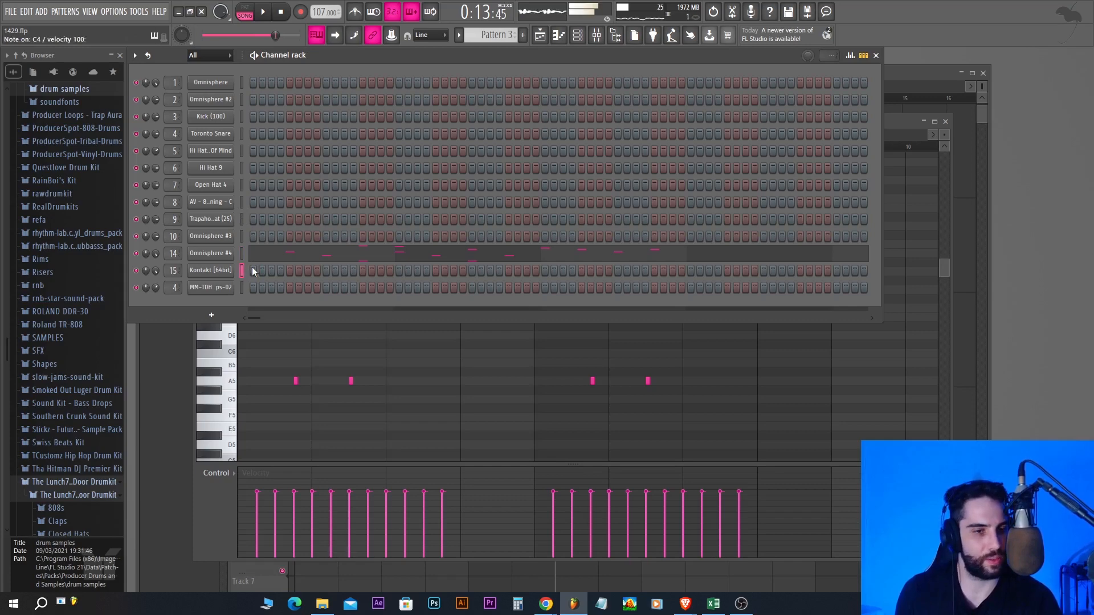
Step: Inspect the Fruity parametric EQ 2 on the Kontakt mixer insert and return to the channel rack
left_click(601, 41)
left_click(466, 166)
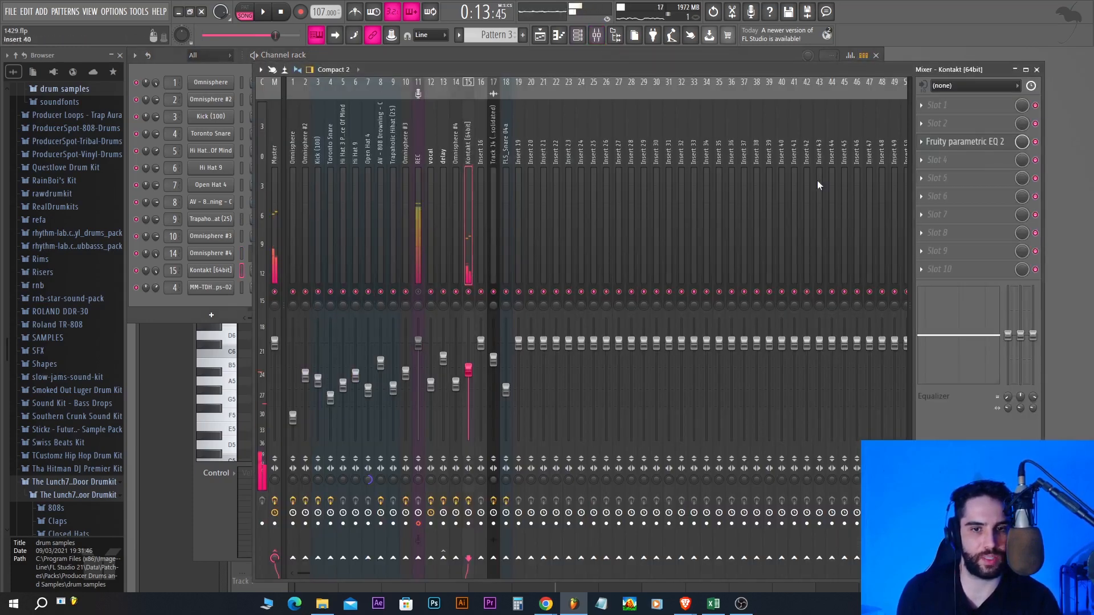
left_click(966, 142)
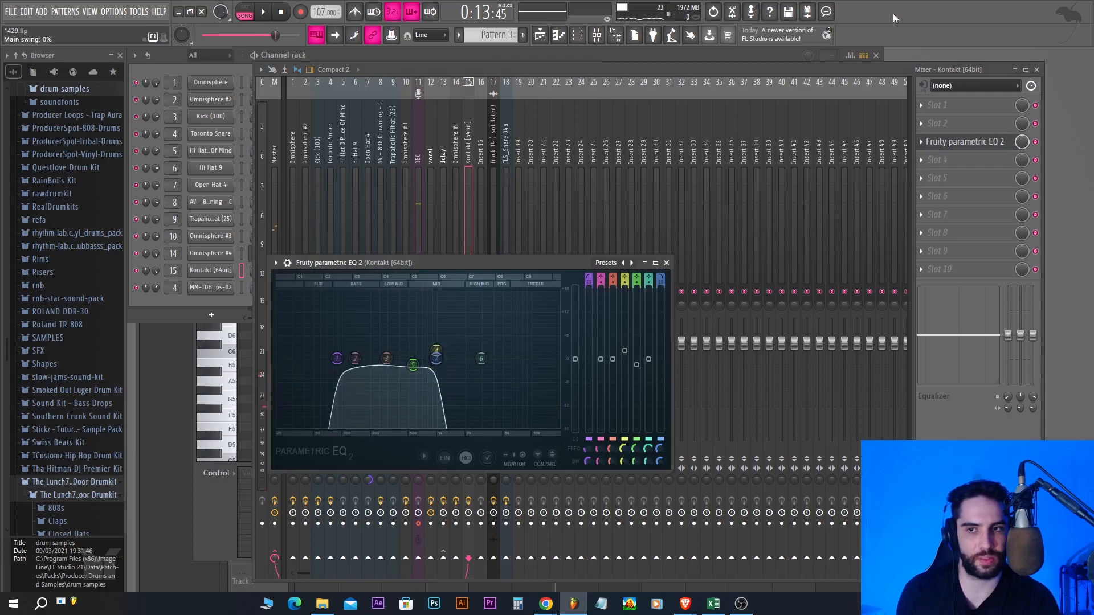
left_click(764, 55)
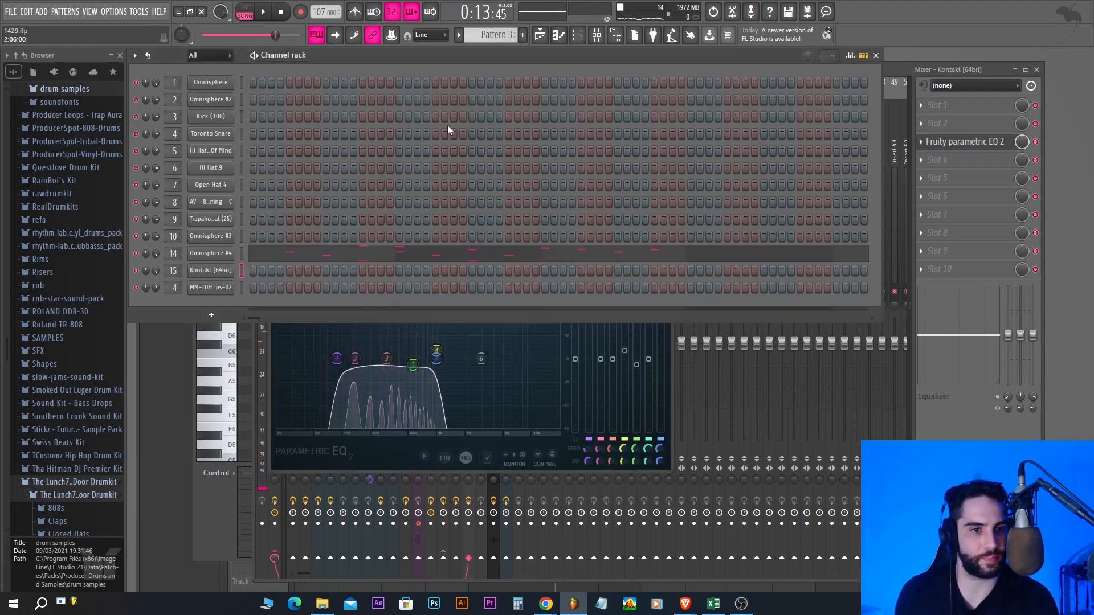
Step: Create Pattern 4 and place its clip at bar 1 of Track 4 in the playlist
left_click(524, 37)
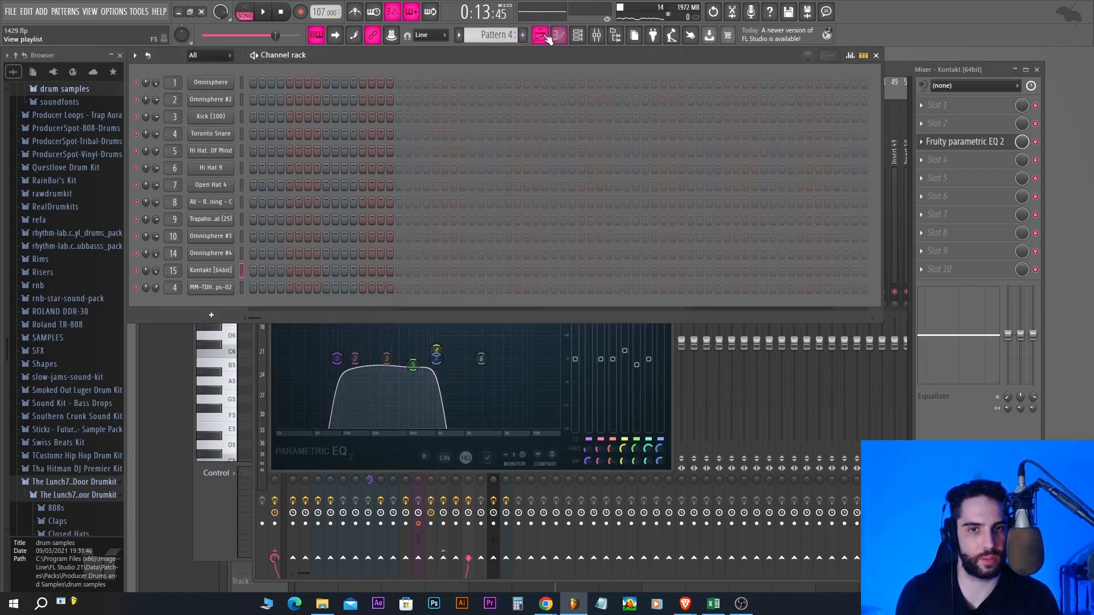
left_click(544, 37)
left_click(326, 348)
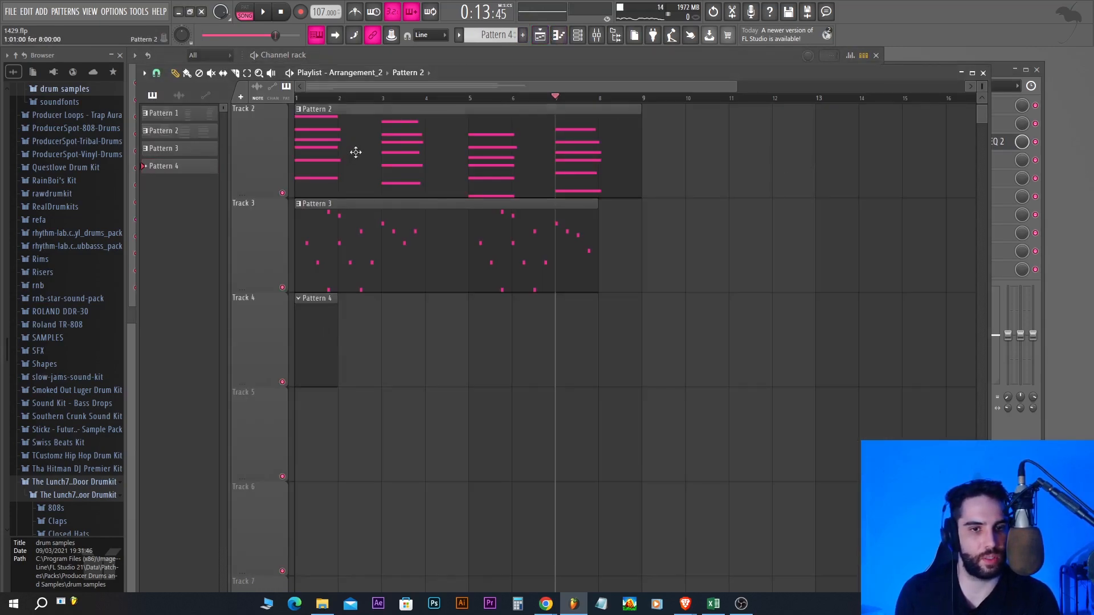
Step: Copy the lowest note of each Omnisphere #3 chord in Pattern 2 and paste them into Kontakt's piano roll in Pattern 4
double_click(355, 153)
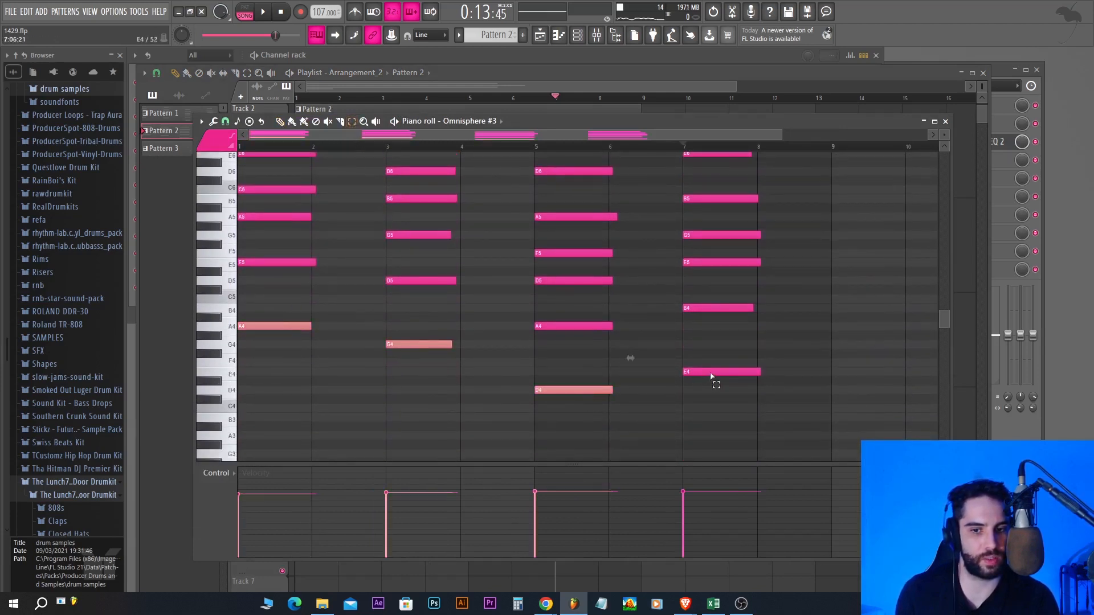
key("F6")
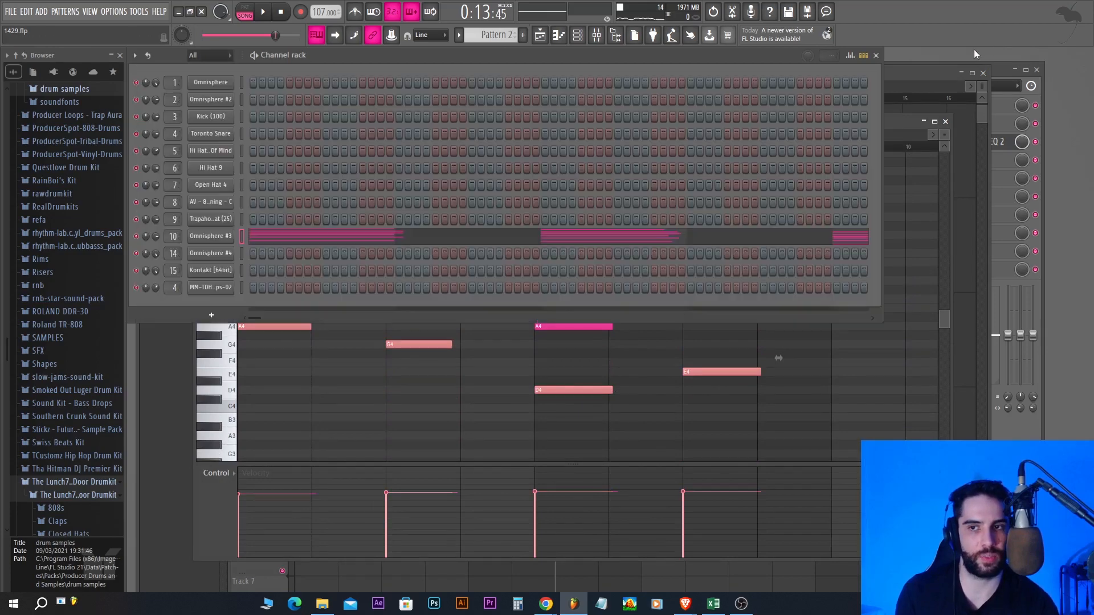
left_click(524, 37)
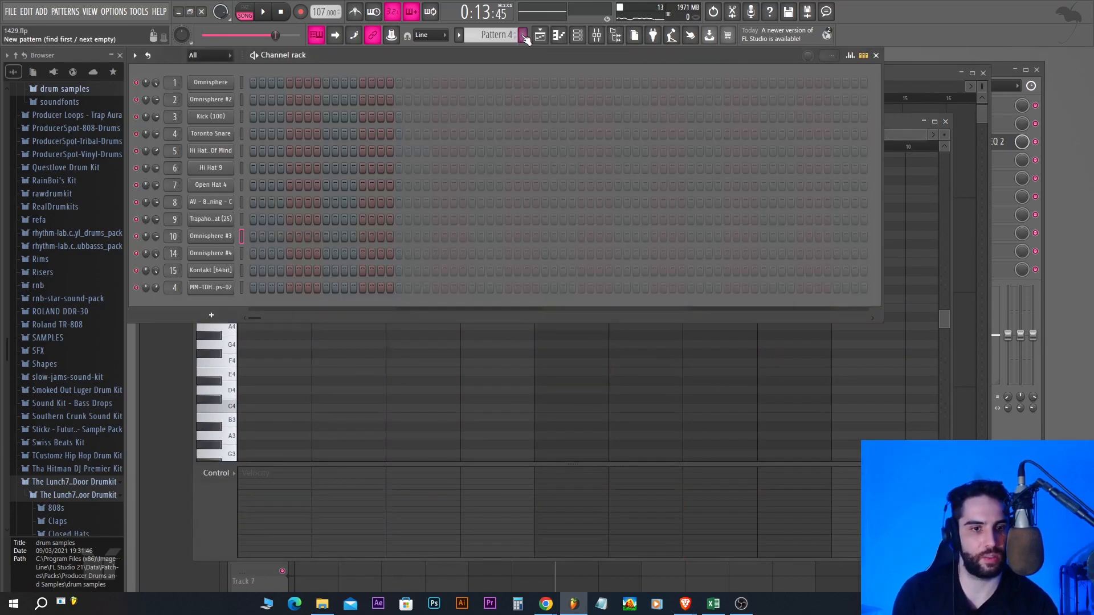
right_click(244, 271)
left_click(245, 270)
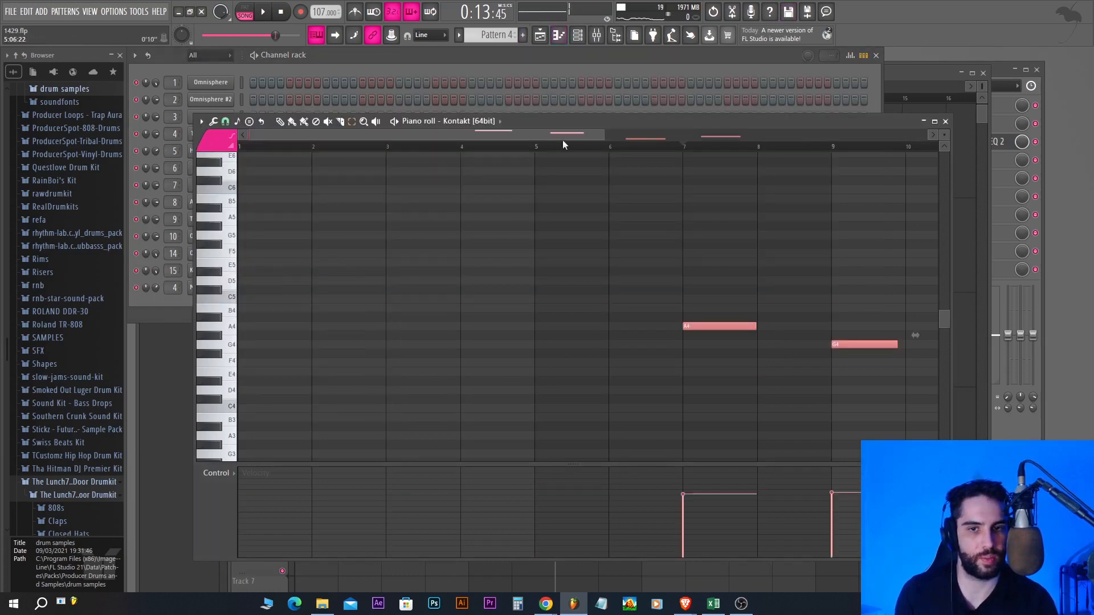
Step: Move the four pasted Kontakt notes back so that the first one starts at bar 1
left_click_drag(603, 135, 948, 106)
mouse_move(572, 127)
left_mouse_down()
mouse_move(497, 131)
mouse_move(590, 121)
left_mouse_up()
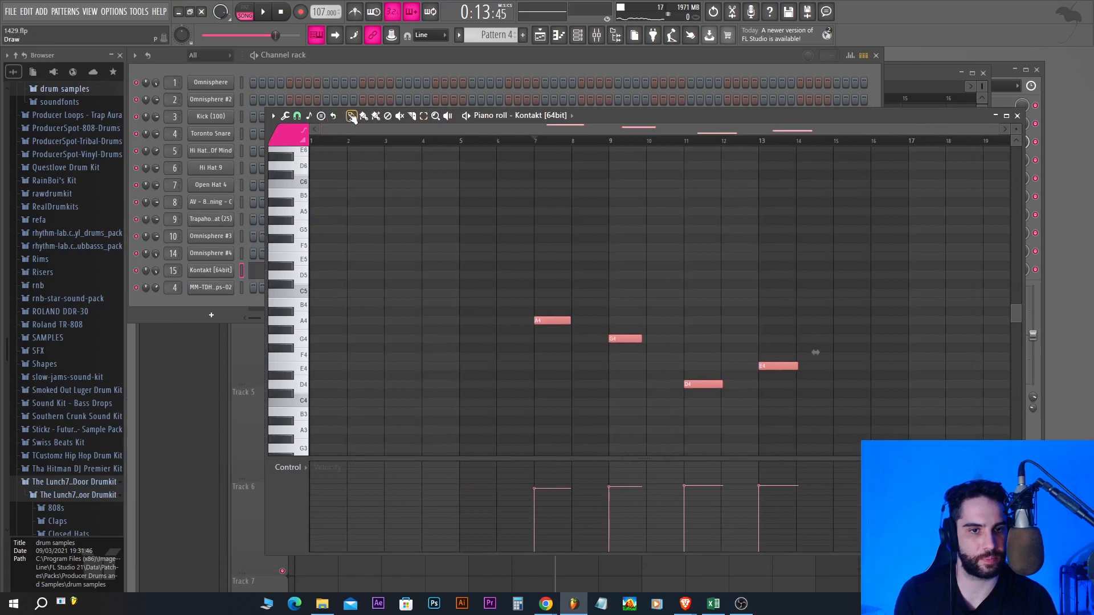
left_click_drag(555, 320, 307, 323)
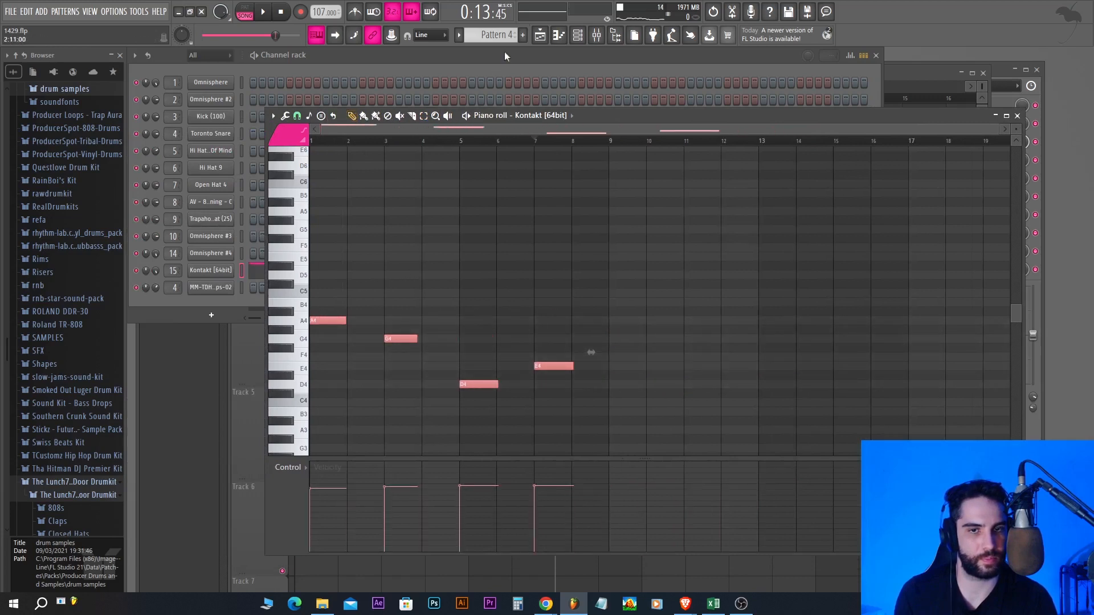
Step: Apply Quick legato to the four Kontakt notes in Pattern 4 and play the arrangement to check them
key("F5")
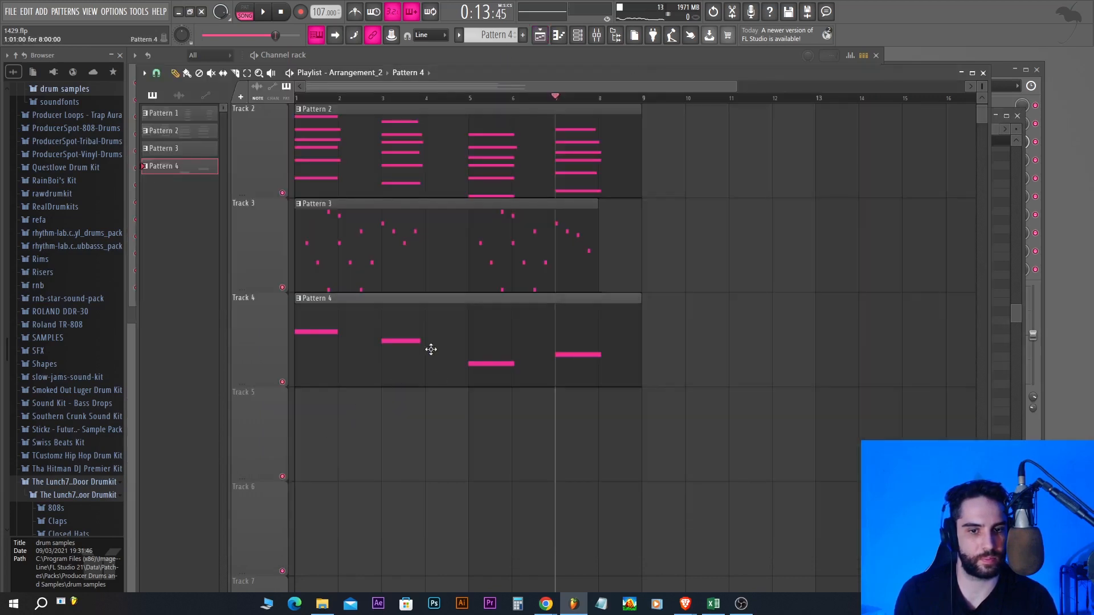
double_click(430, 350)
left_click(285, 119)
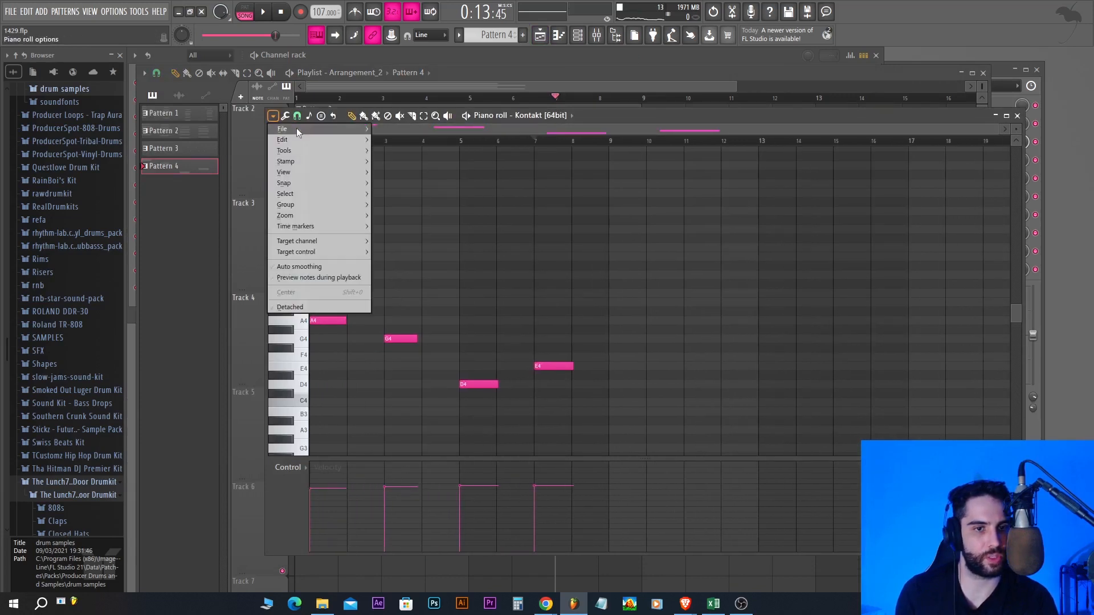
left_click(297, 153)
key("space")
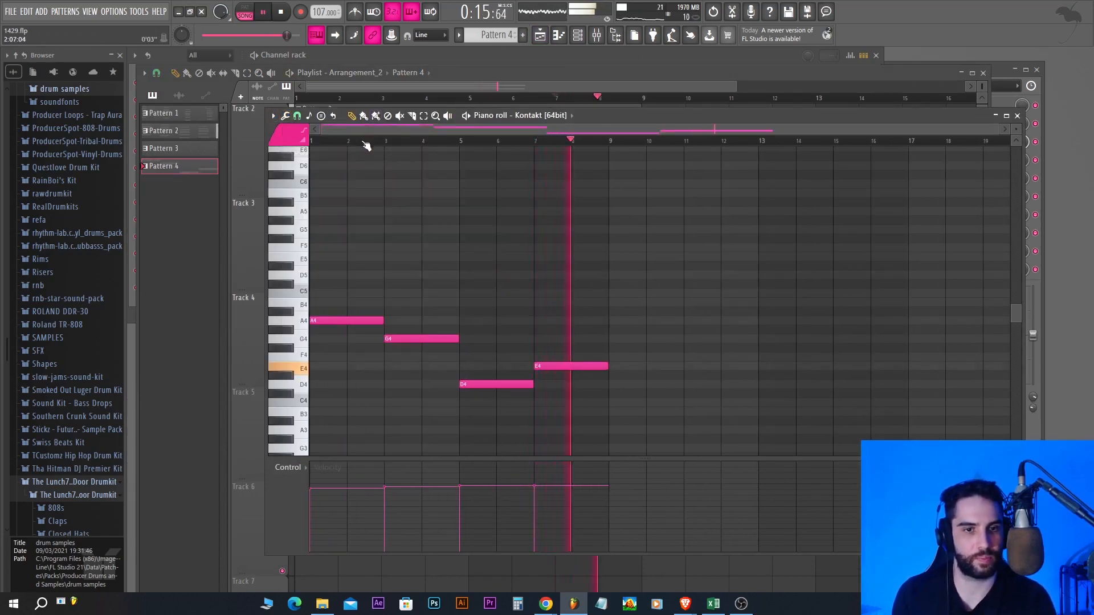
scroll(361, 308, "down", 3)
key("space")
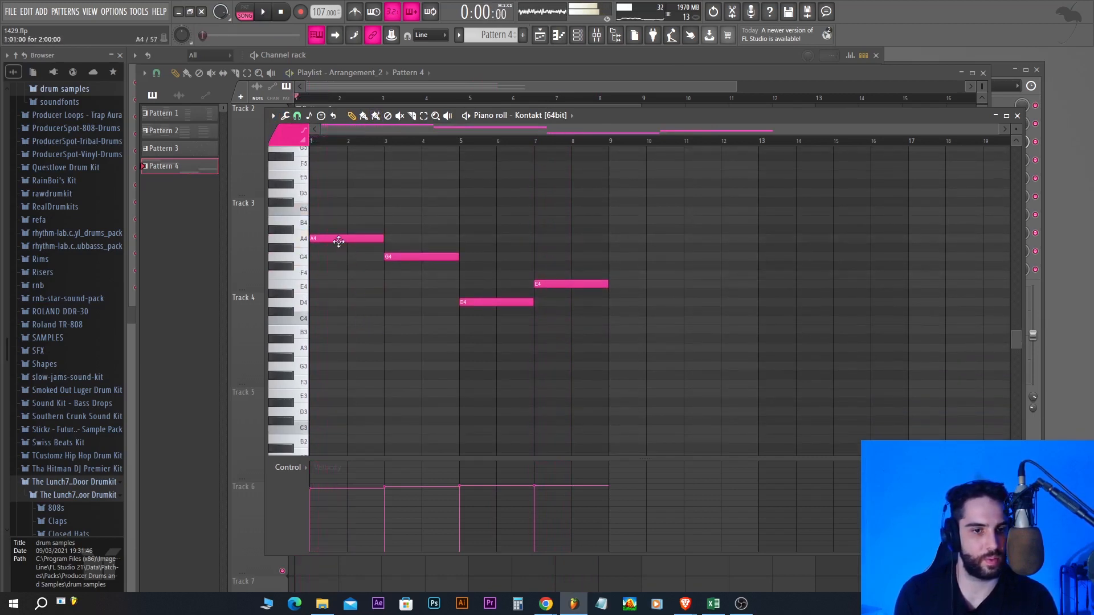
Step: Lower the first two Kontakt notes an octave to A3 and G3 and even out the velocities of all four notes
left_click_drag(340, 238, 318, 362)
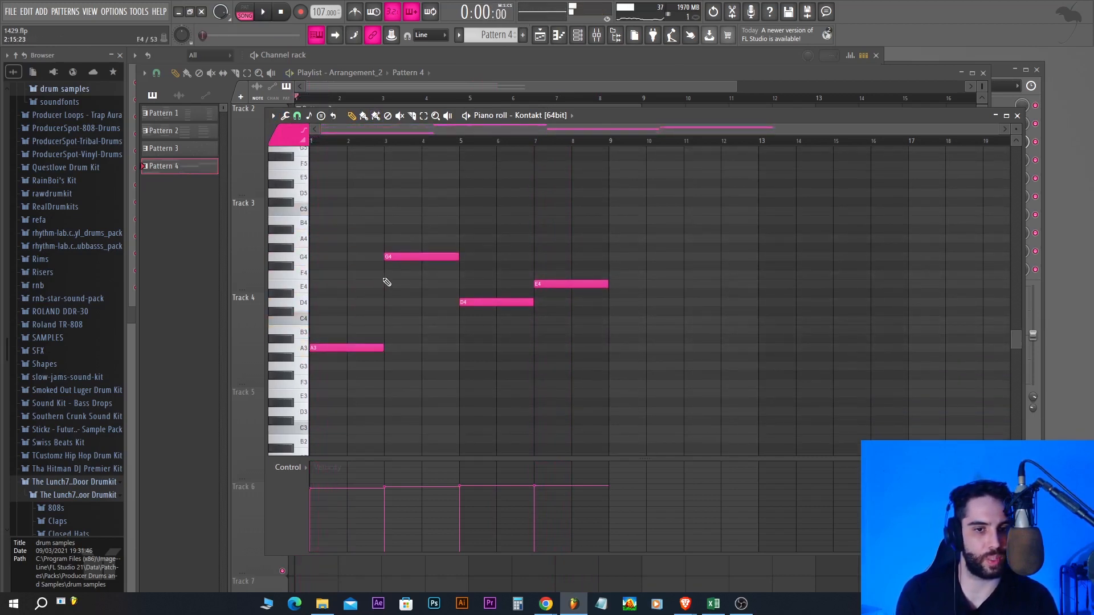
key("space")
left_click_drag(411, 258, 416, 369)
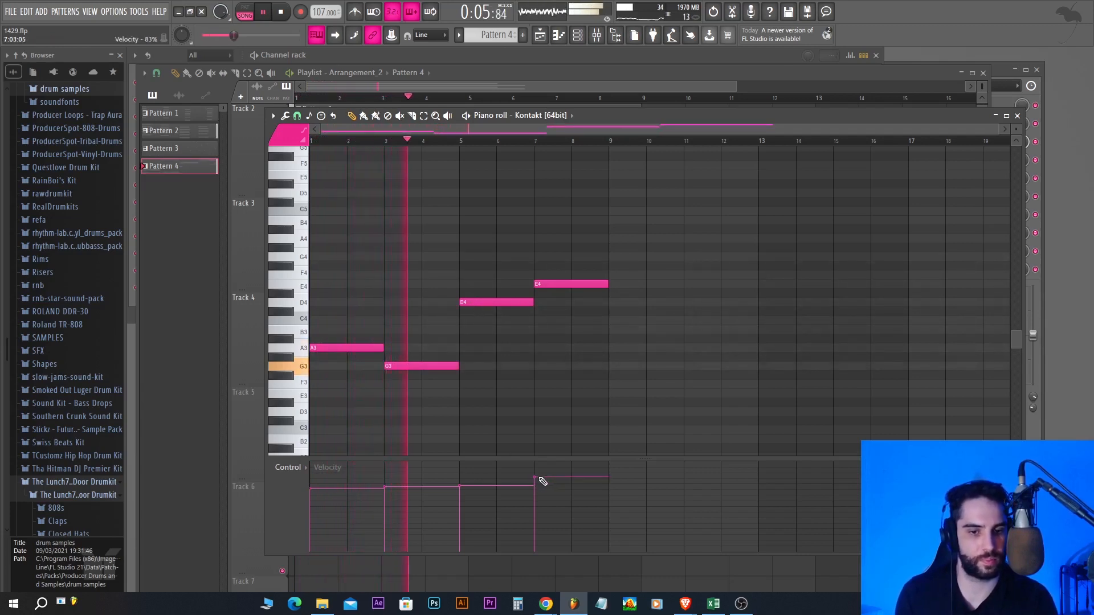
left_click_drag(542, 481, 323, 481)
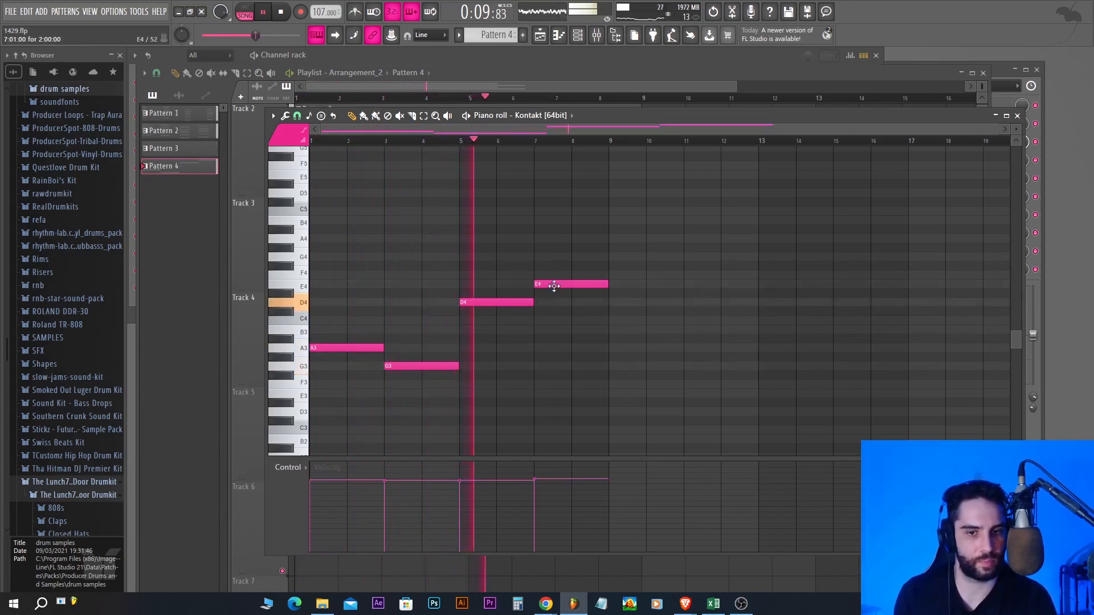
Step: Listen to the Kontakt line through its last note, audition G3 on the piano keys, and stop playback
mouse_move(554, 285)
left_mouse_down()
mouse_move(554, 392)
mouse_move(559, 286)
left_mouse_up()
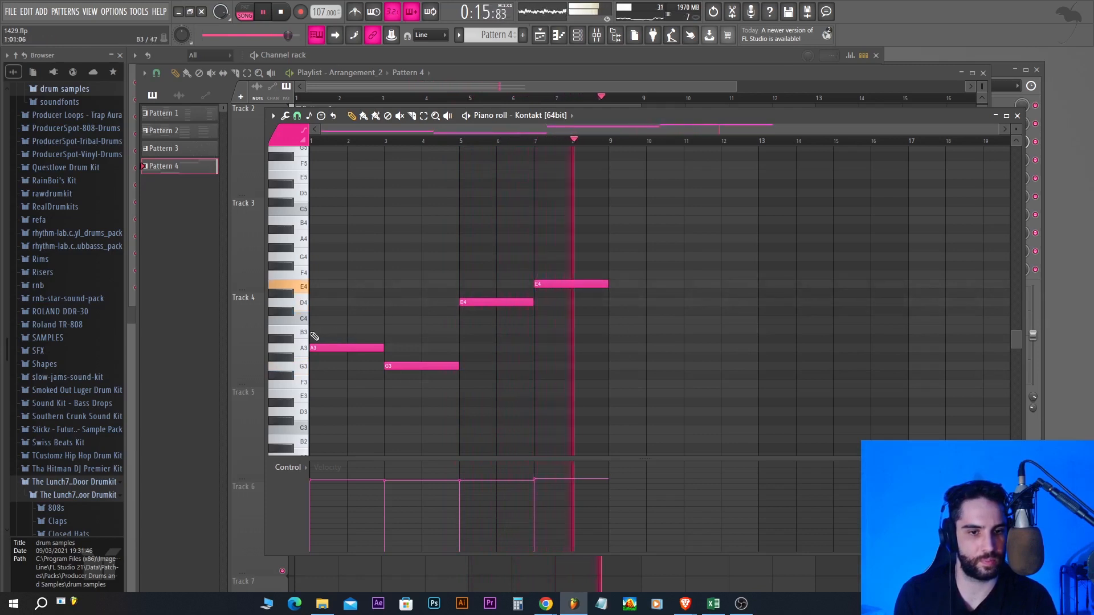
left_click(308, 368)
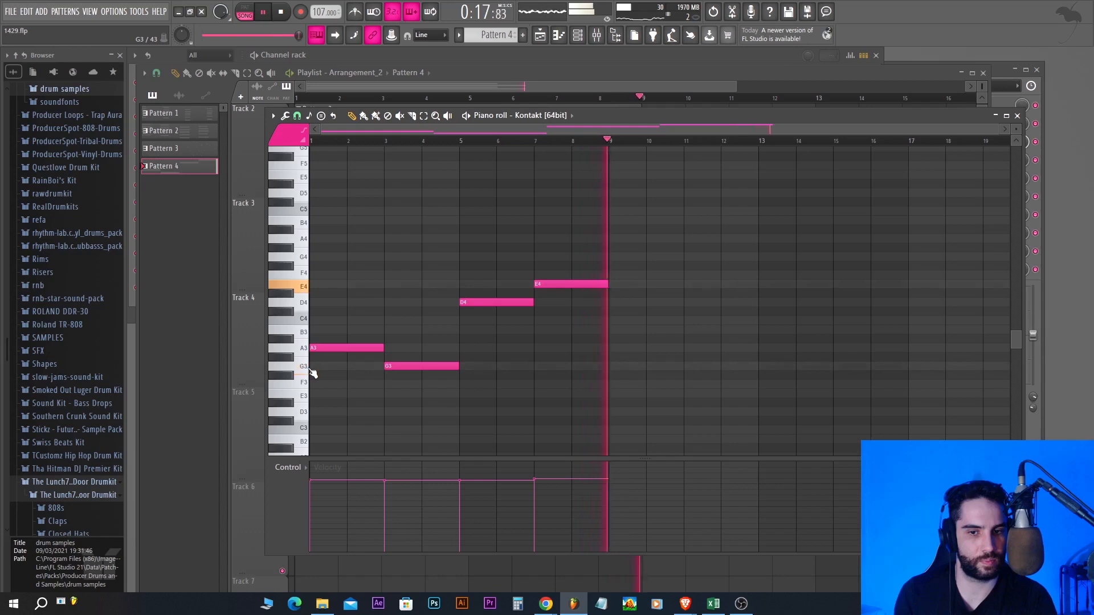
key("space")
Step: With snap at 1/4 beat, add a G3 filling the second half of bar 8 and shorten the E4 to end where it starts
left_click(297, 117)
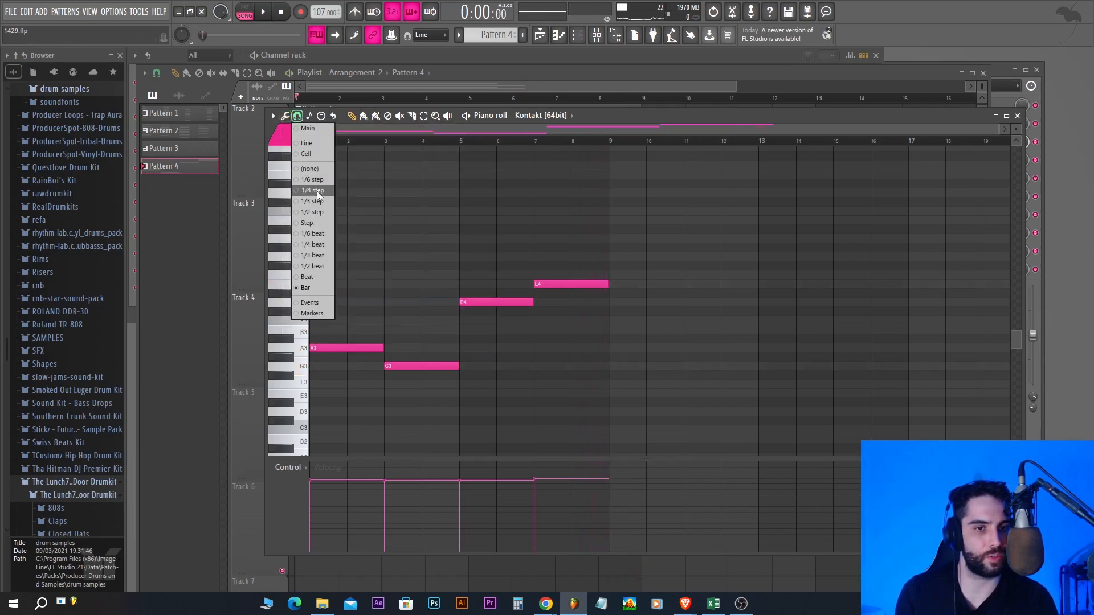
left_click(312, 245)
left_click_drag(593, 379, 599, 368)
left_click(608, 368)
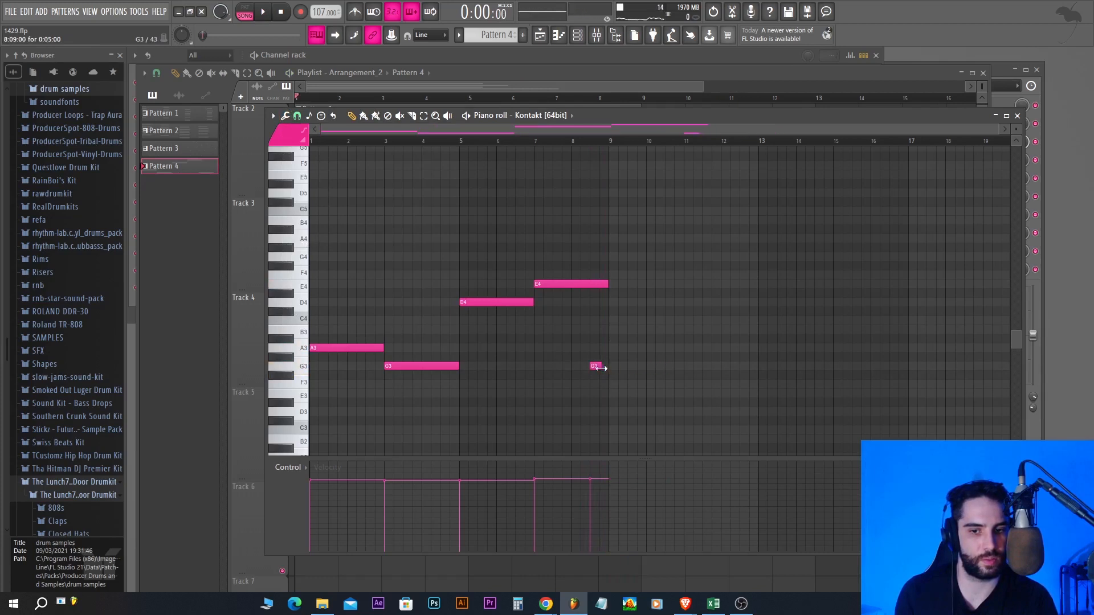
left_click_drag(597, 283, 589, 283)
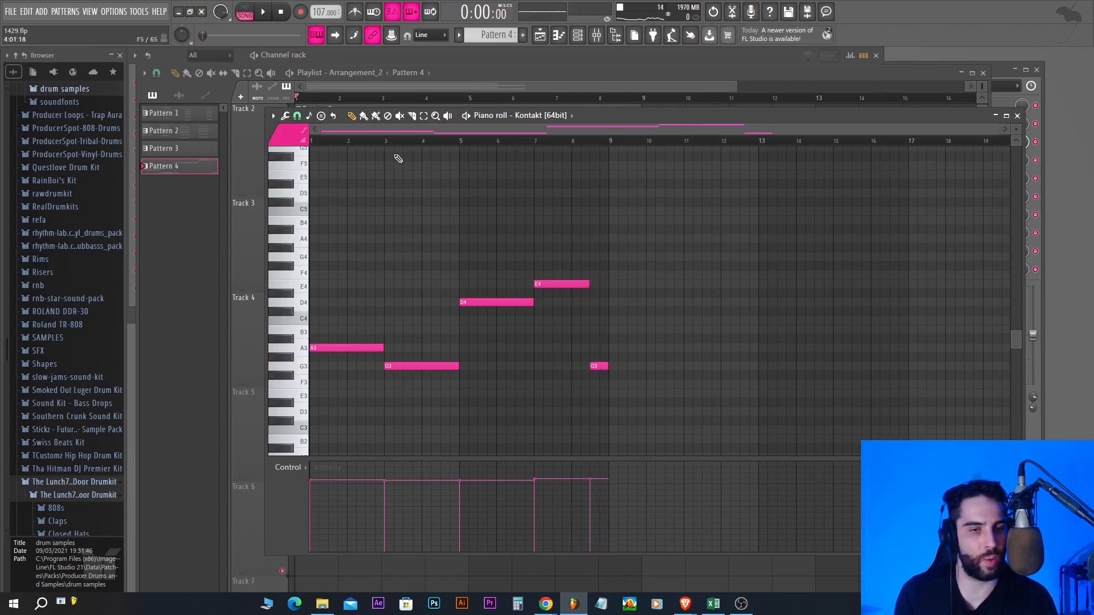
Step: Quantize the Kontakt notes in Pattern 4
left_click(274, 116)
left_click(287, 117)
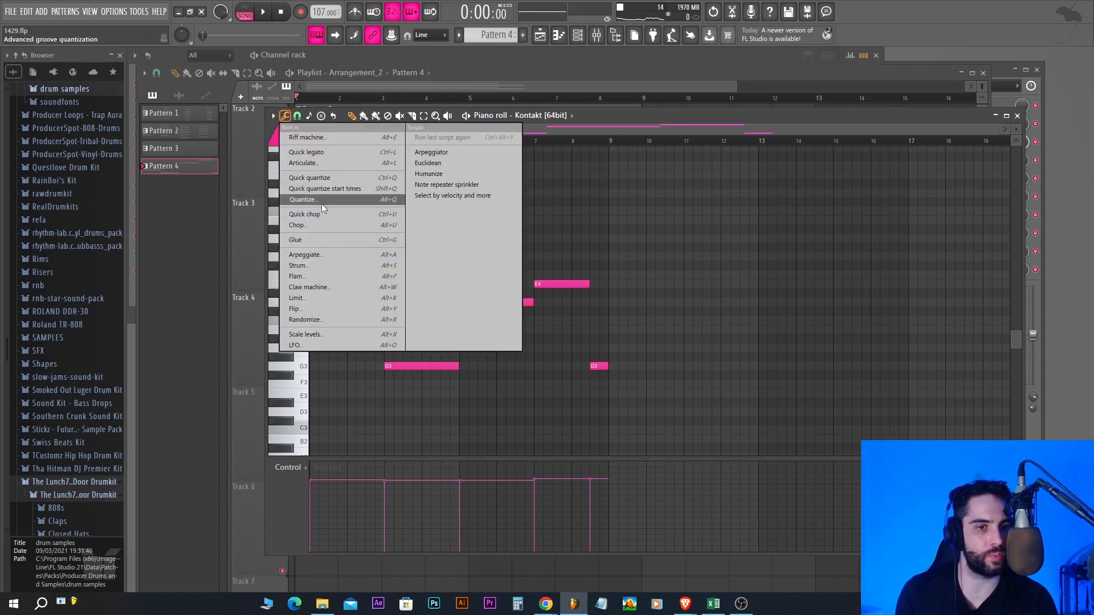
left_click(301, 200)
left_click(608, 380)
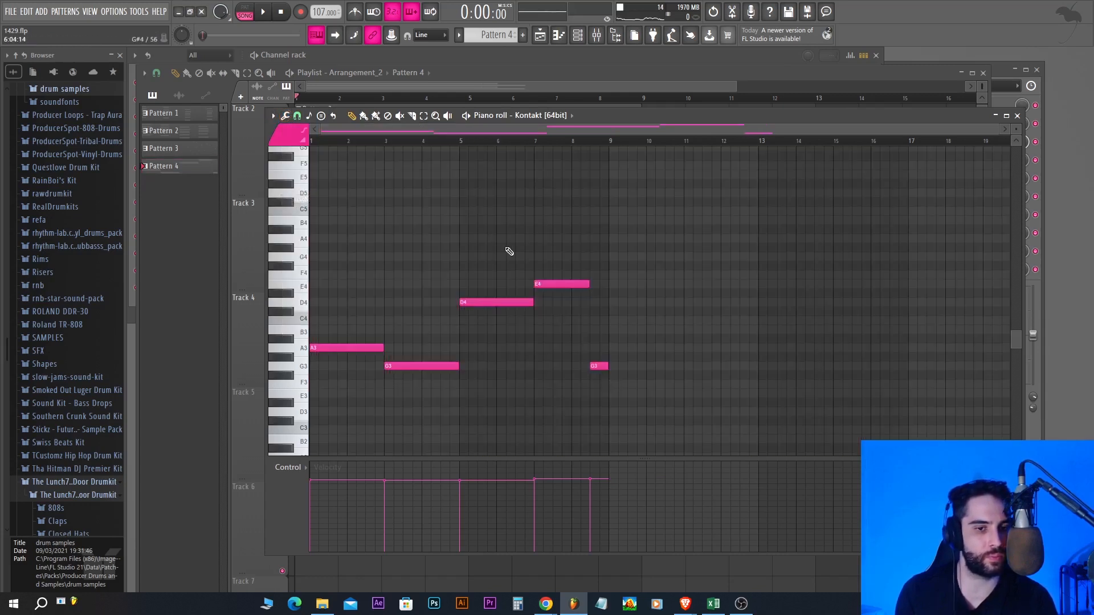
Step: Start playback of the arrangement, bring up the mixer, and save the project
key("space")
left_click(535, 221)
right_click(536, 221)
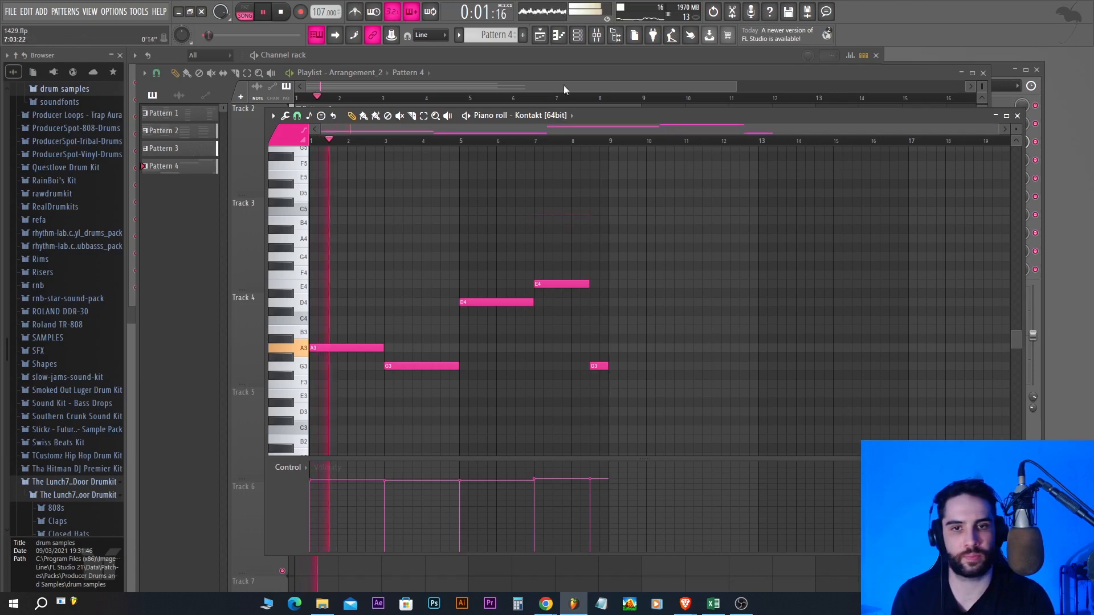
left_click(596, 37)
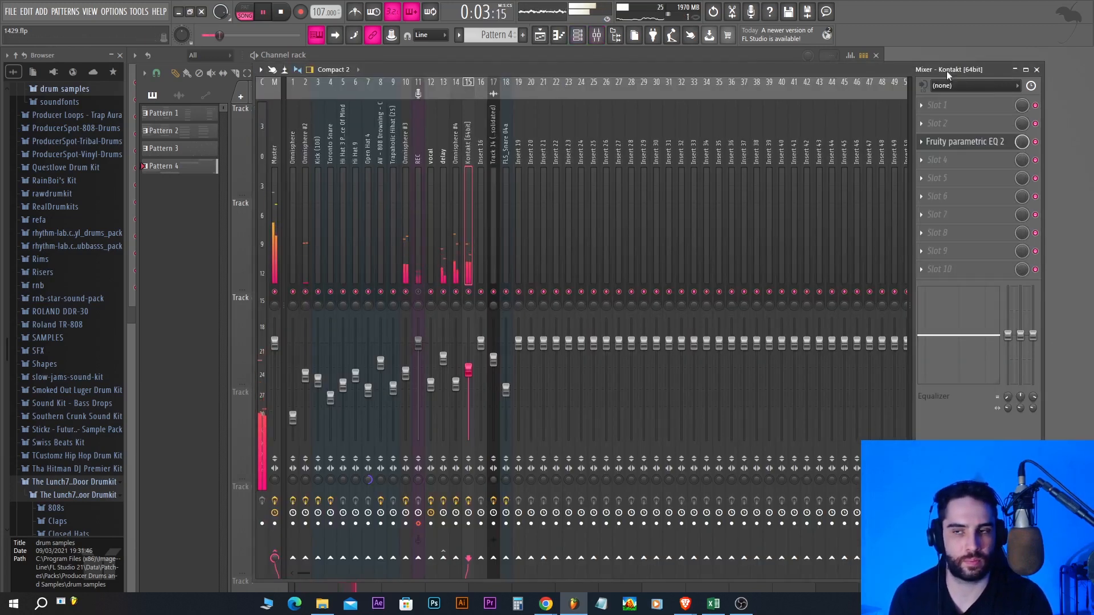
left_click(10, 12)
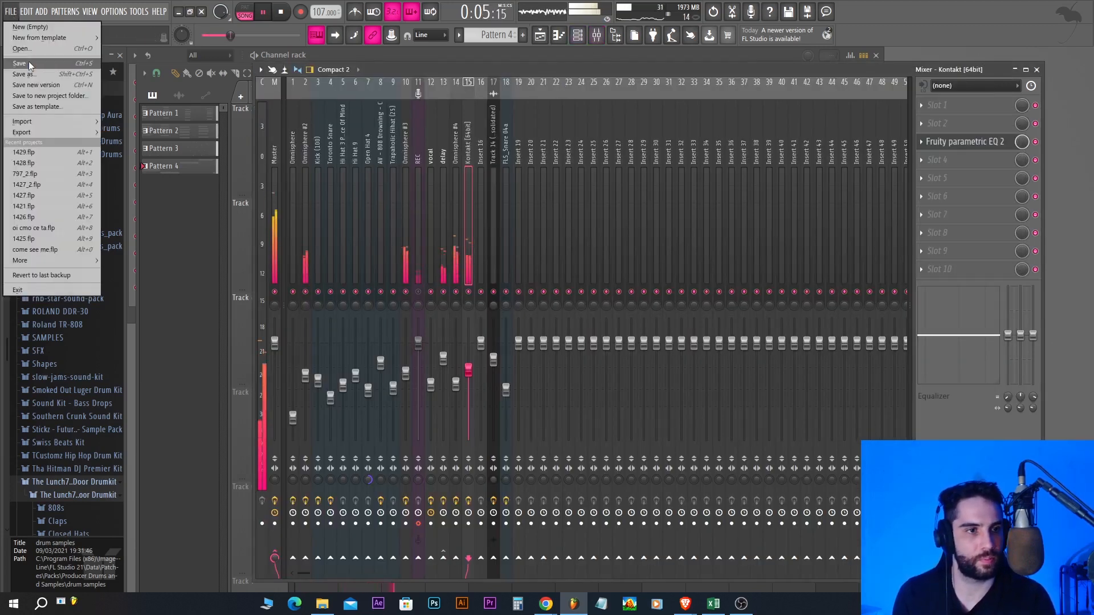
left_click(30, 61)
Step: Review the four pattern tracks in the playlist while the arrangement plays to its end, and stop playback
key("F6")
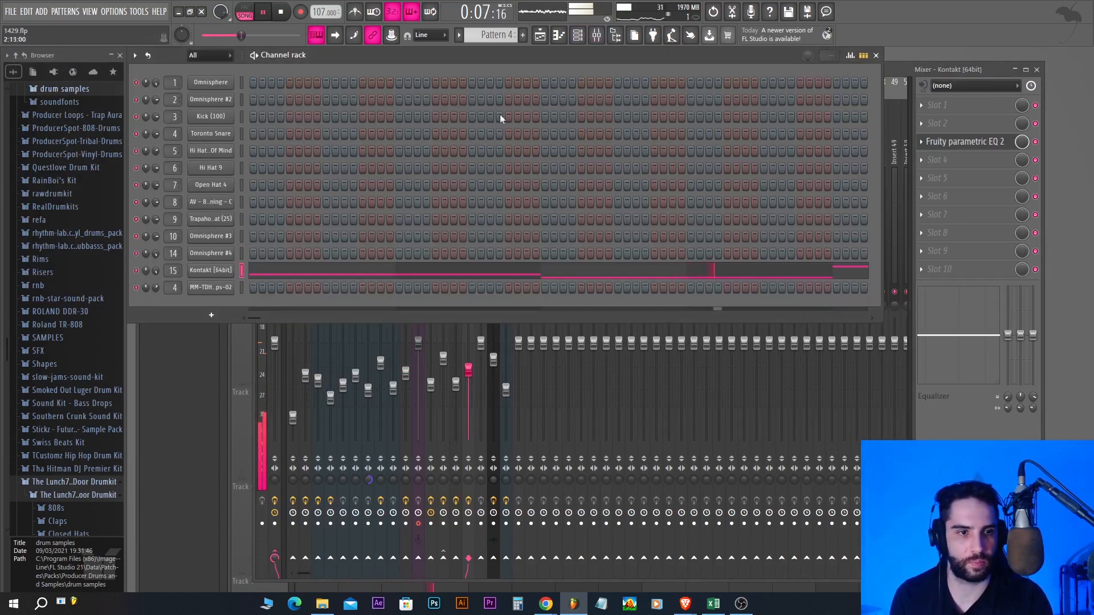
left_click(541, 35)
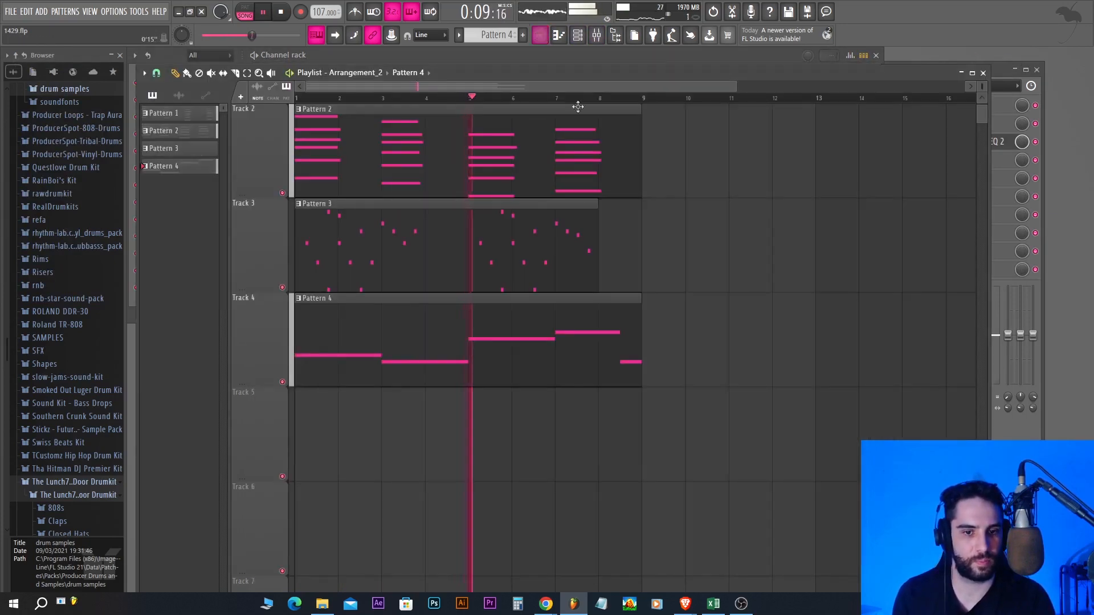
left_click(983, 98)
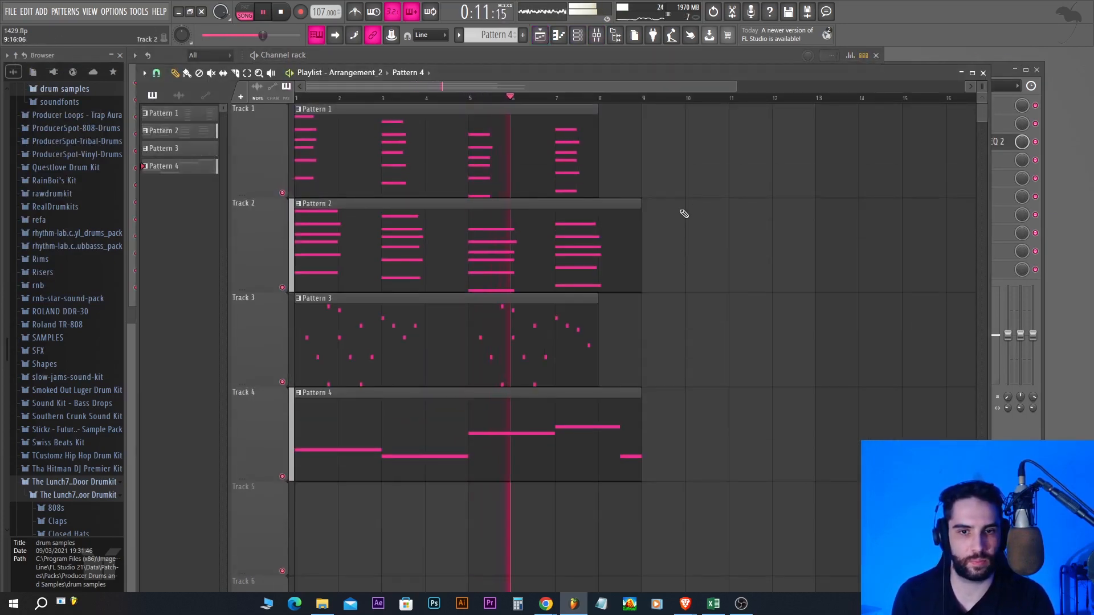
left_click(11, 11)
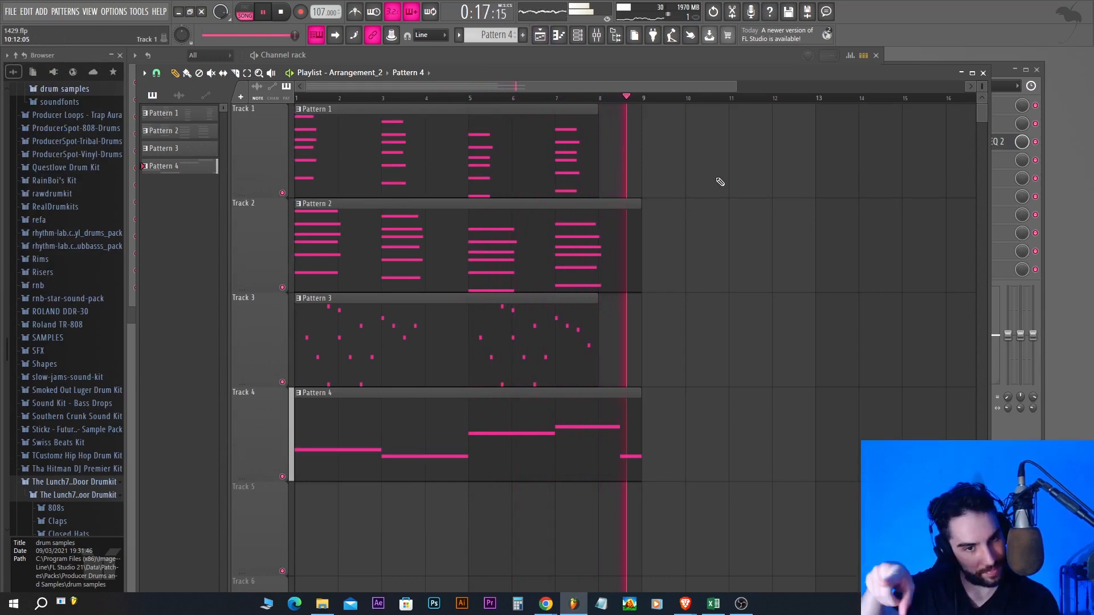
key("space")
Step: Return to the channel rack and create the empty Pattern 5
key("F6")
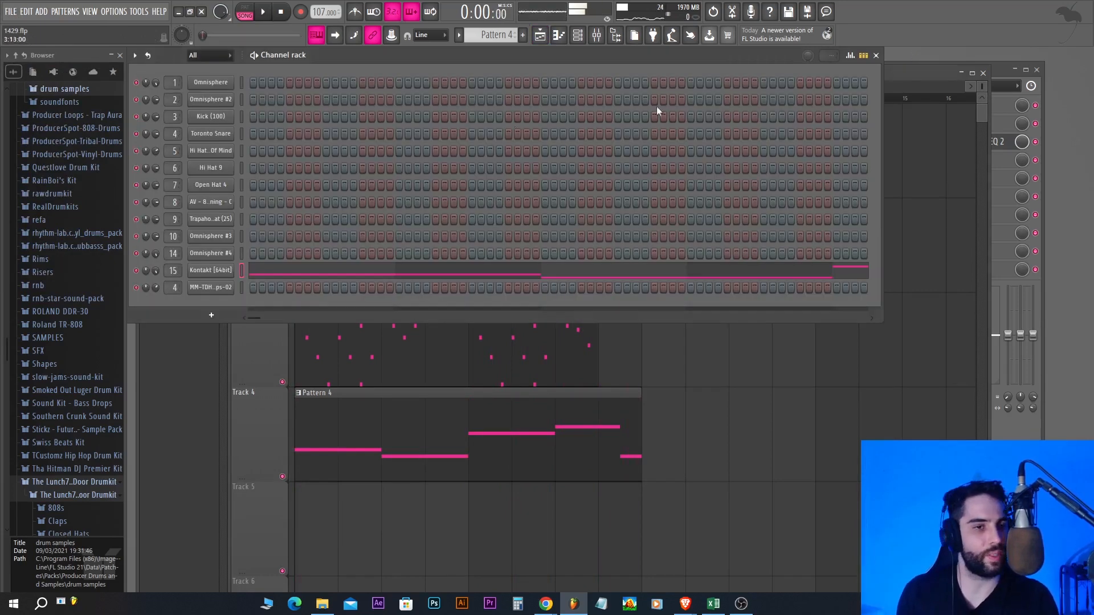
left_click(11, 12)
left_click(477, 48)
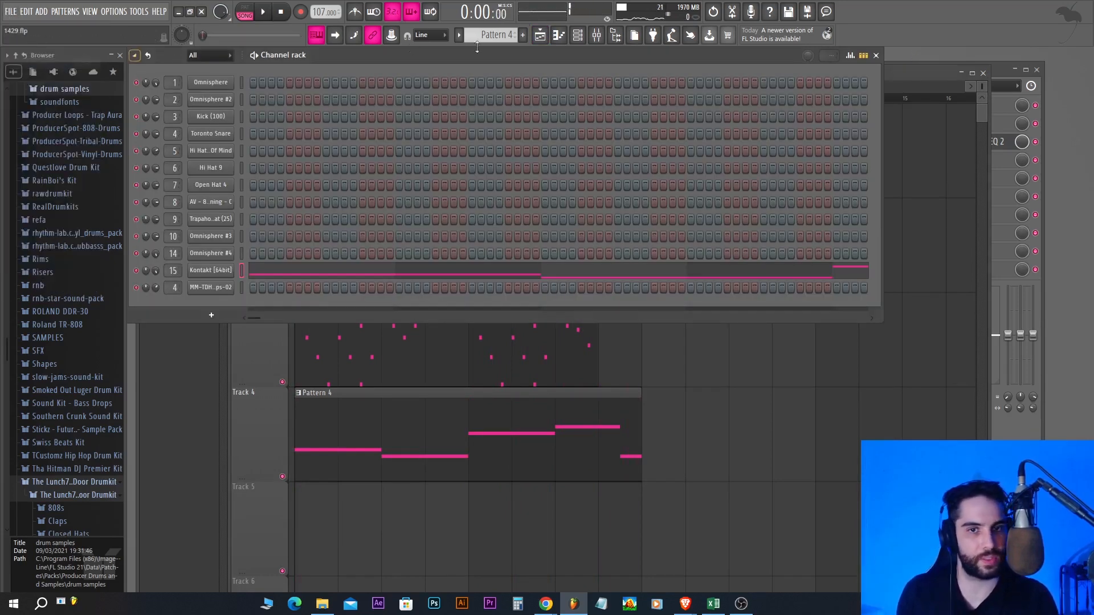
left_click(524, 37)
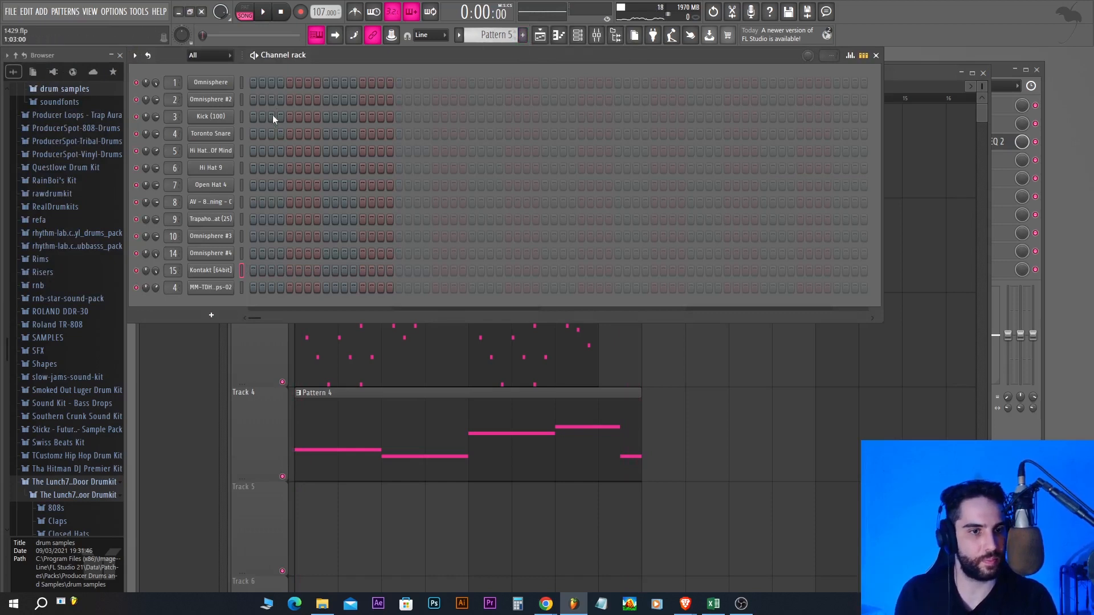
Step: Place a Kick (100) hit on step 1 of Pattern 5 and loop the pattern in pattern mode
left_click(243, 150)
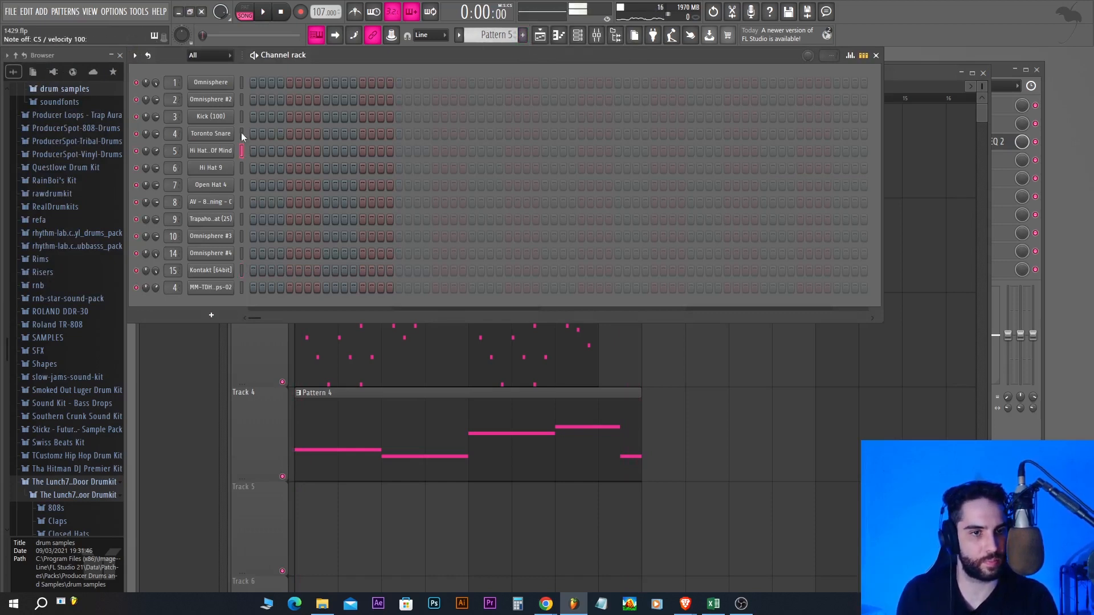
left_click(245, 116)
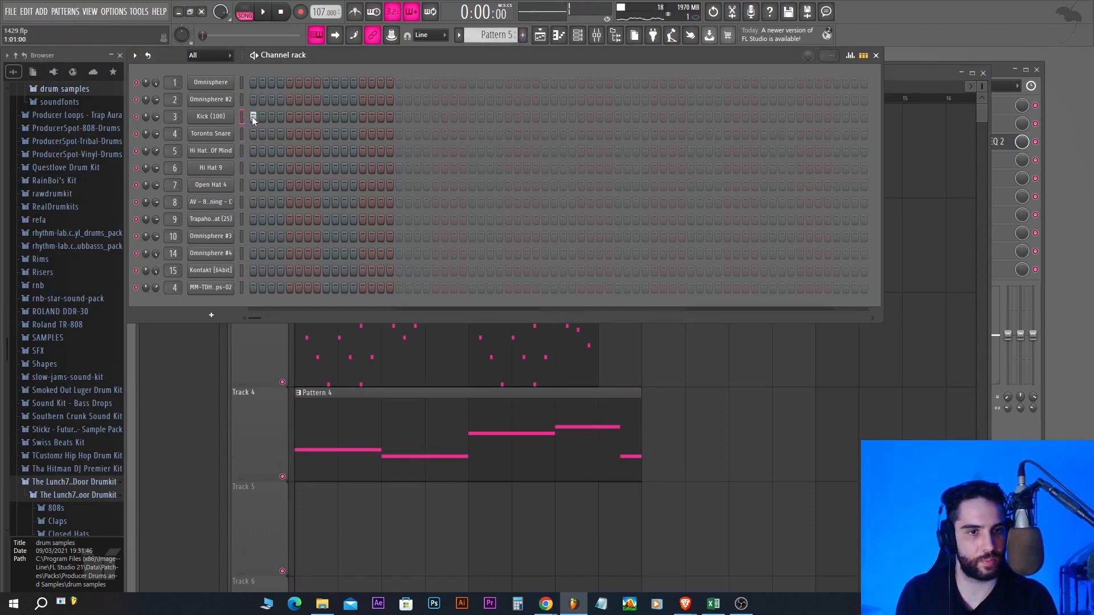
left_click(253, 116)
left_click(251, 13)
key("space")
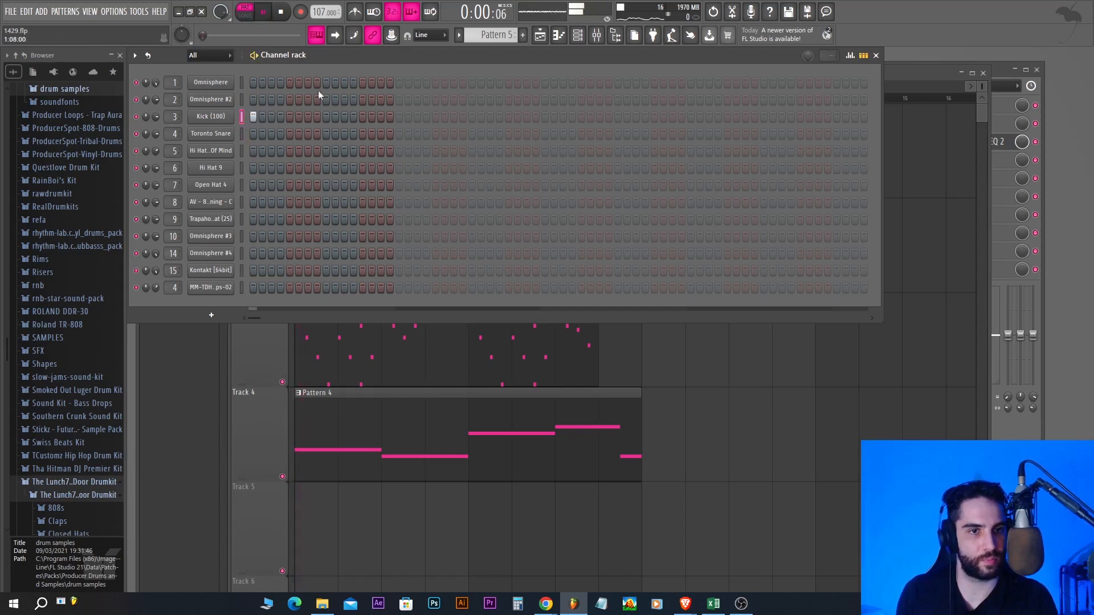
key("space")
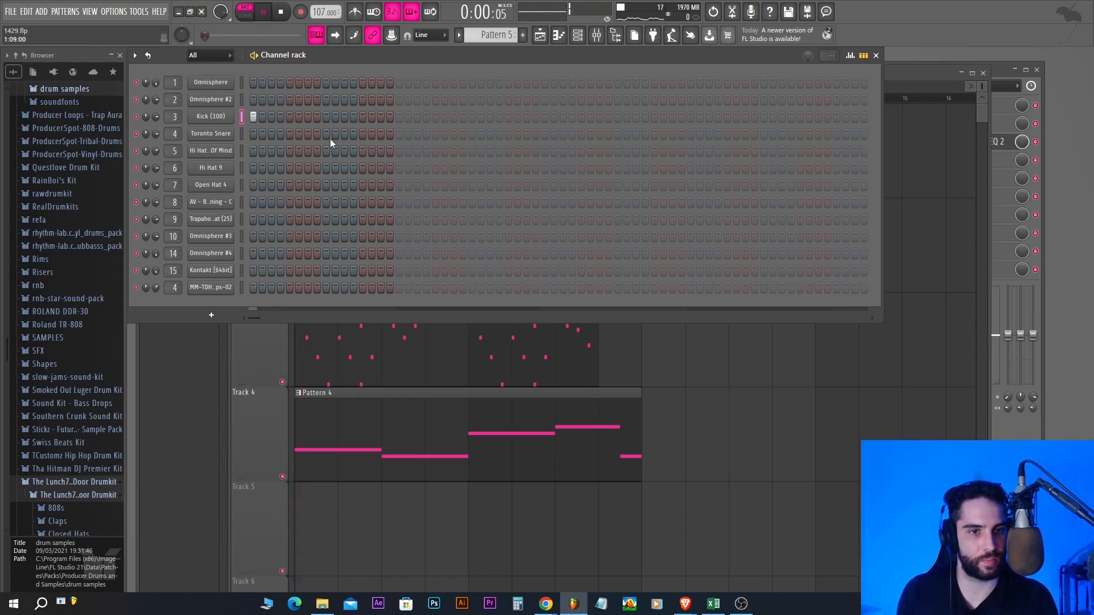
Step: Add Toronto Snare hits on steps 9 and 25 and Kick (100) hits on steps 15 and 21
left_click(326, 133)
left_click(417, 116)
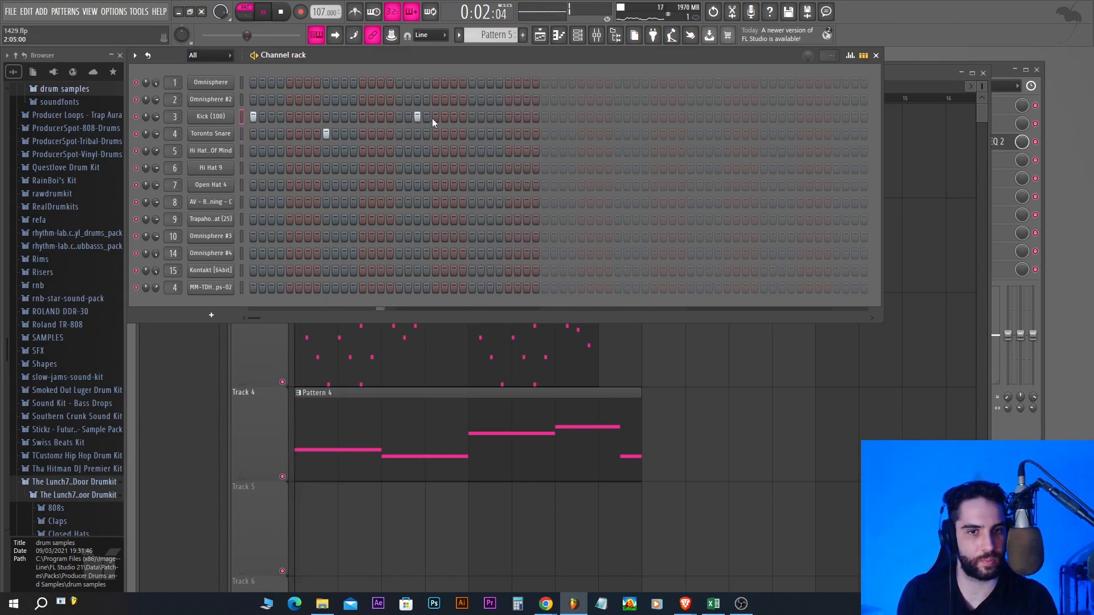
right_click(417, 116)
left_click(381, 116)
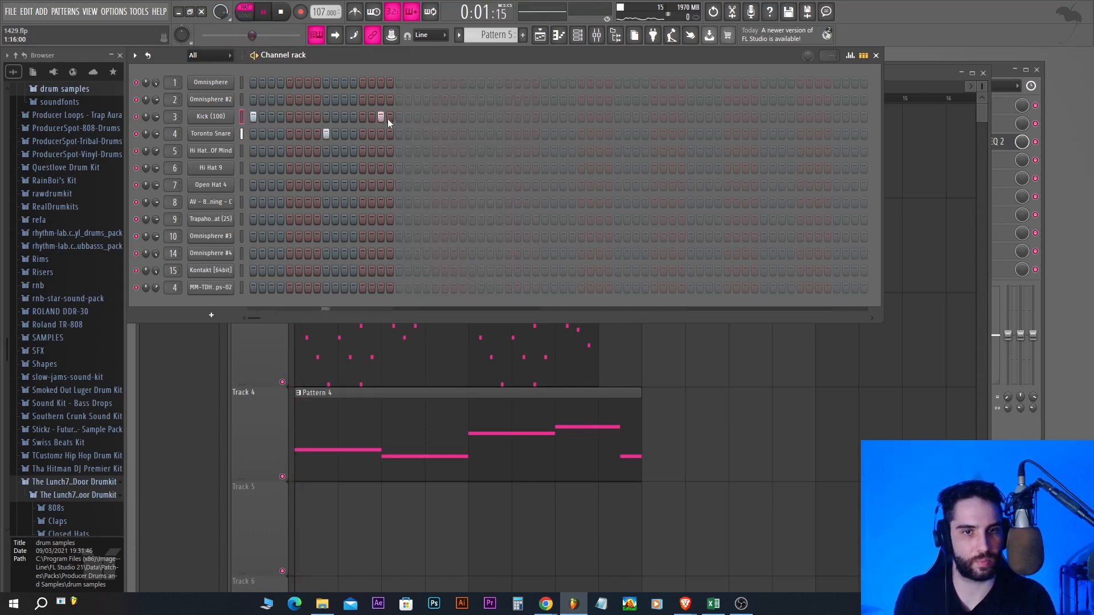
left_click(436, 117)
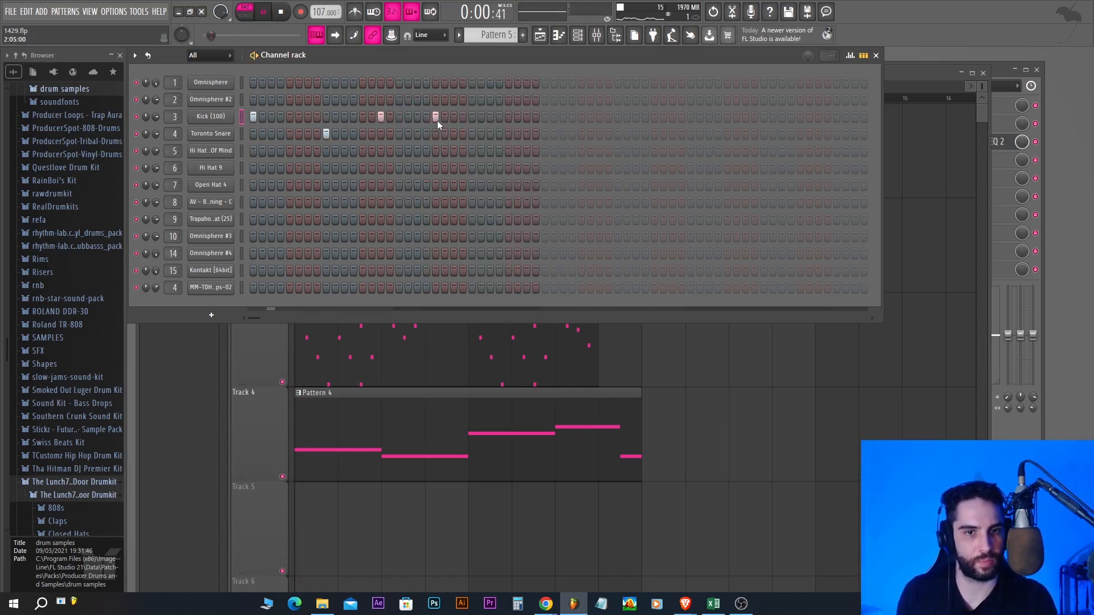
left_click(472, 134)
Step: Fill the Hi Hat 3 Peace Of Mind channel every 2 steps and lower every second hit's velocity to about 40%
right_click(208, 150)
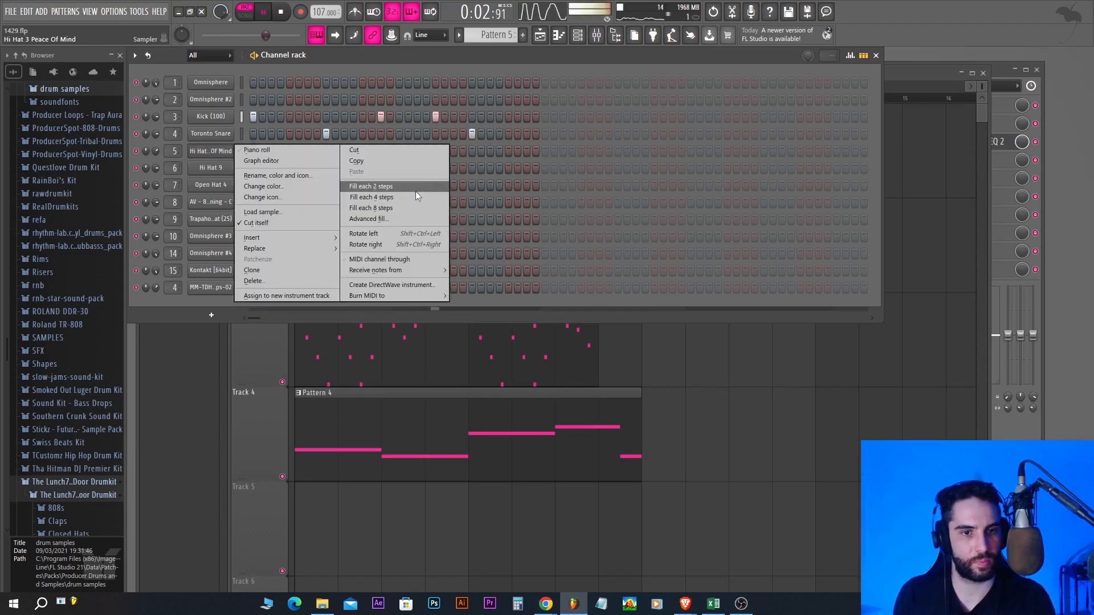
left_click(412, 188)
left_click(850, 56)
left_click(271, 234)
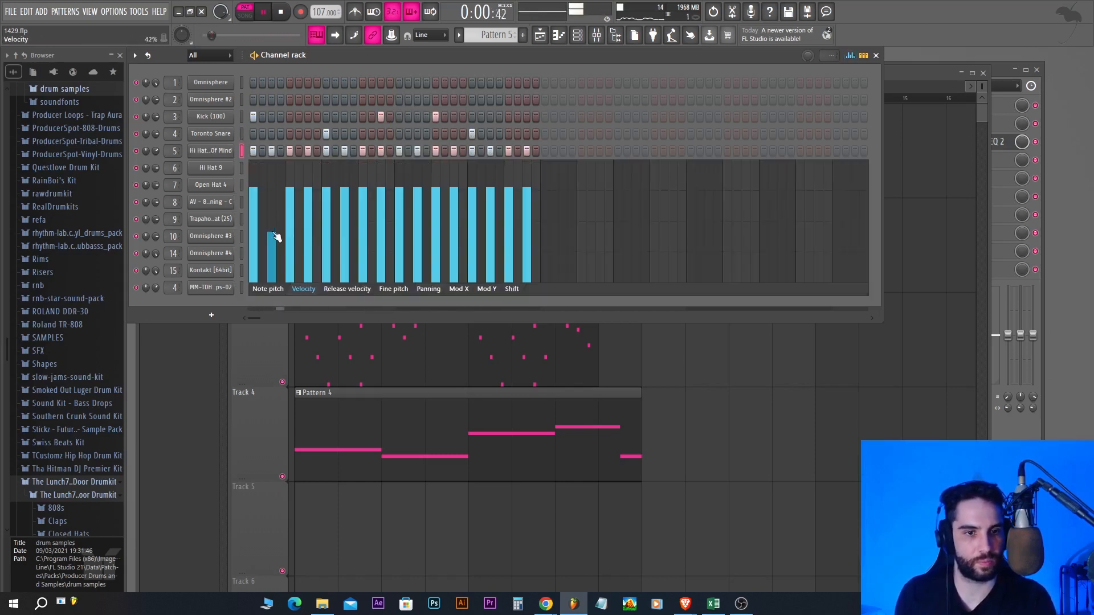
left_click(308, 233)
left_click(344, 236)
left_click(381, 233)
left_click(417, 233)
left_click(454, 236)
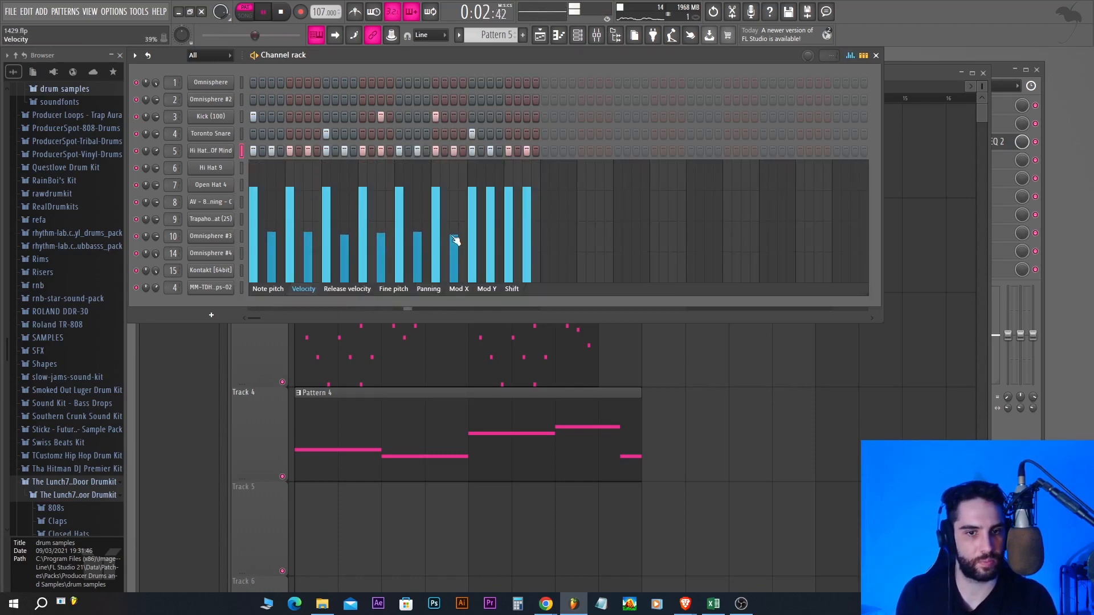
left_click(490, 239)
left_click(527, 236)
Step: Stop playback and place four Pattern 5 clips back to back on Track 5 across bars 1 to 8
left_click(547, 38)
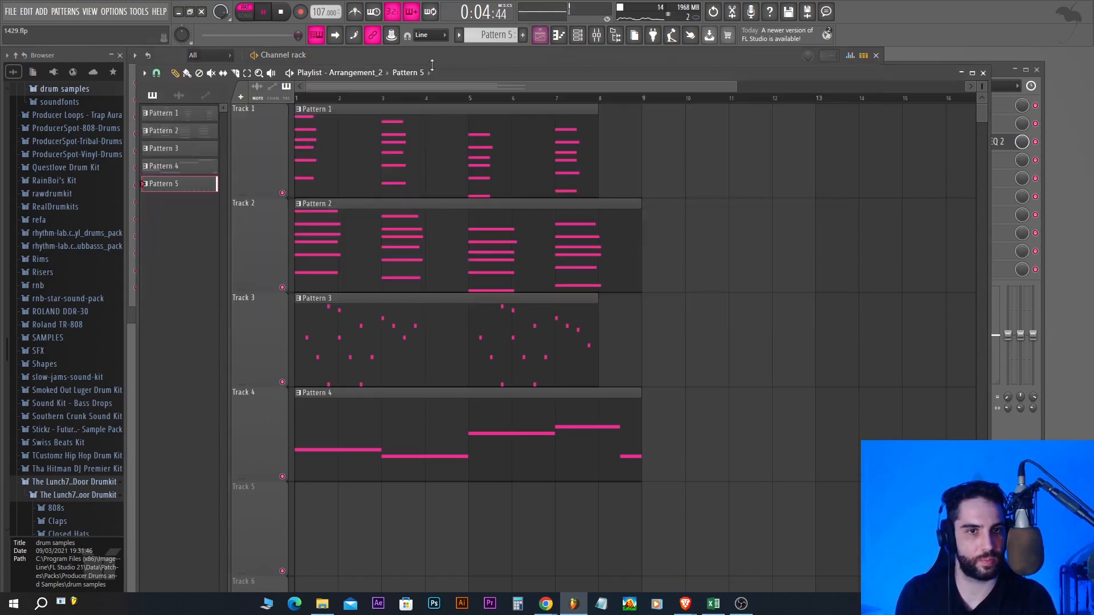
key("space")
left_click_drag(613, 527, 359, 521)
left_click_drag(439, 519, 395, 519)
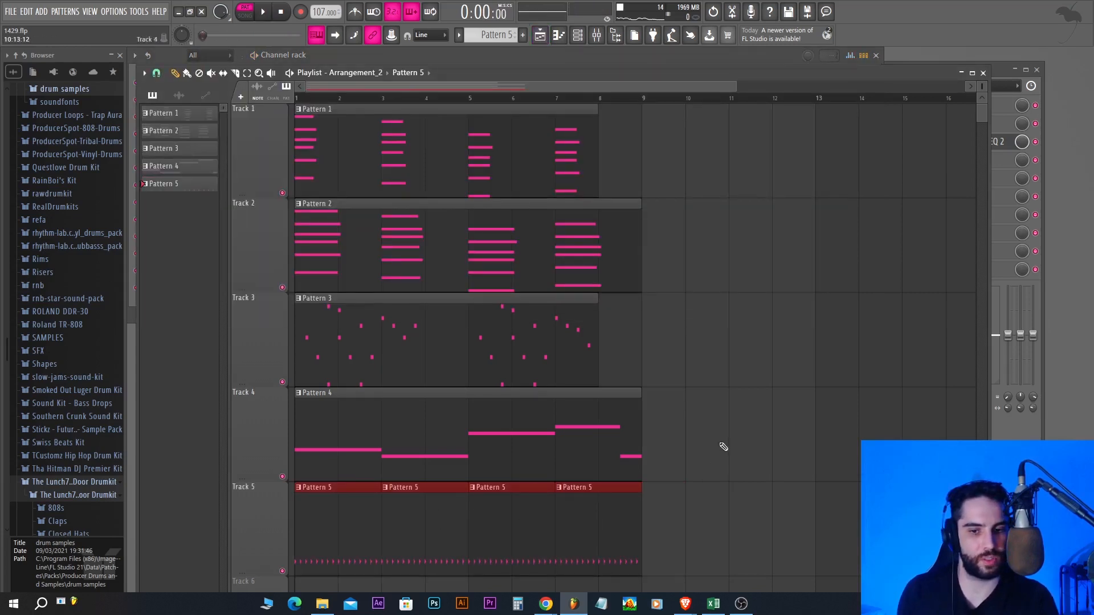
left_click(723, 447)
Step: Check the Kick (100) mixer track and sampler settings while Pattern 5 loops, and save the project
key("space")
key("F6")
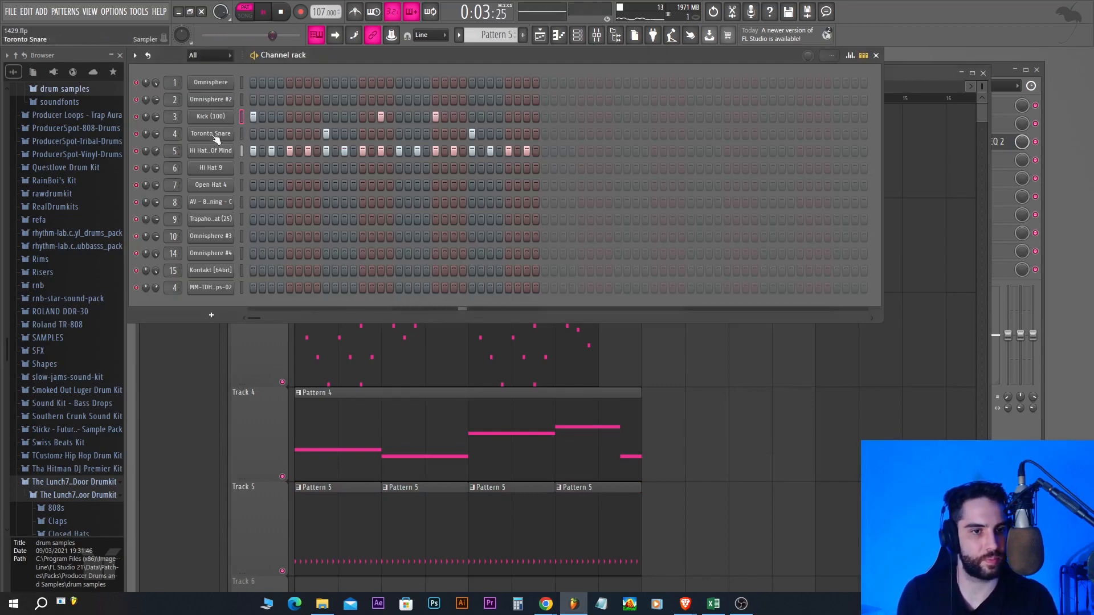
left_click(599, 36)
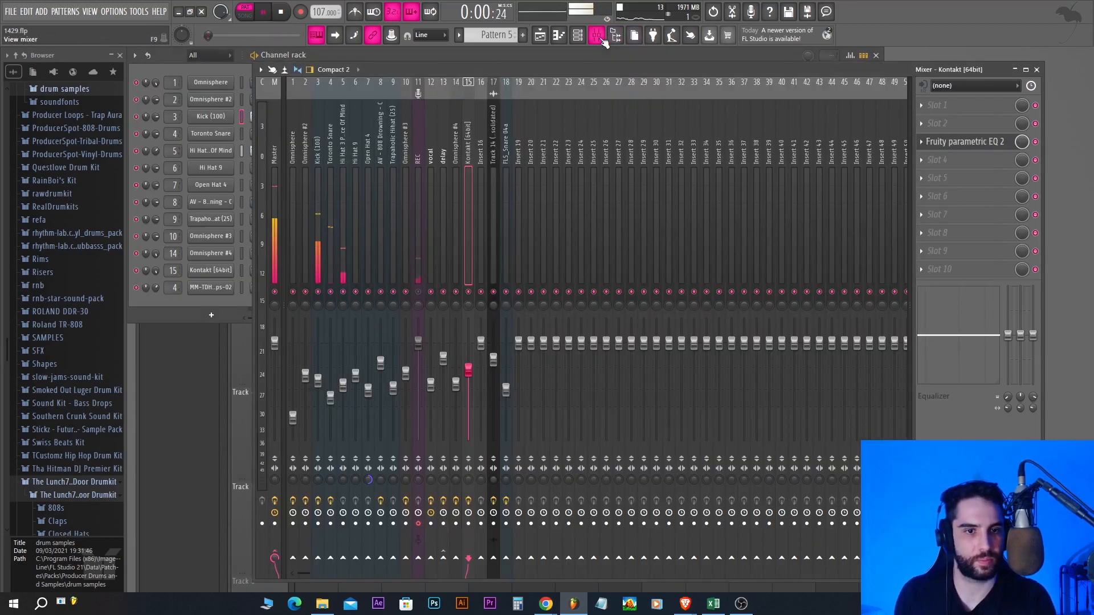
left_click(319, 167)
left_click(206, 124)
left_click(207, 122)
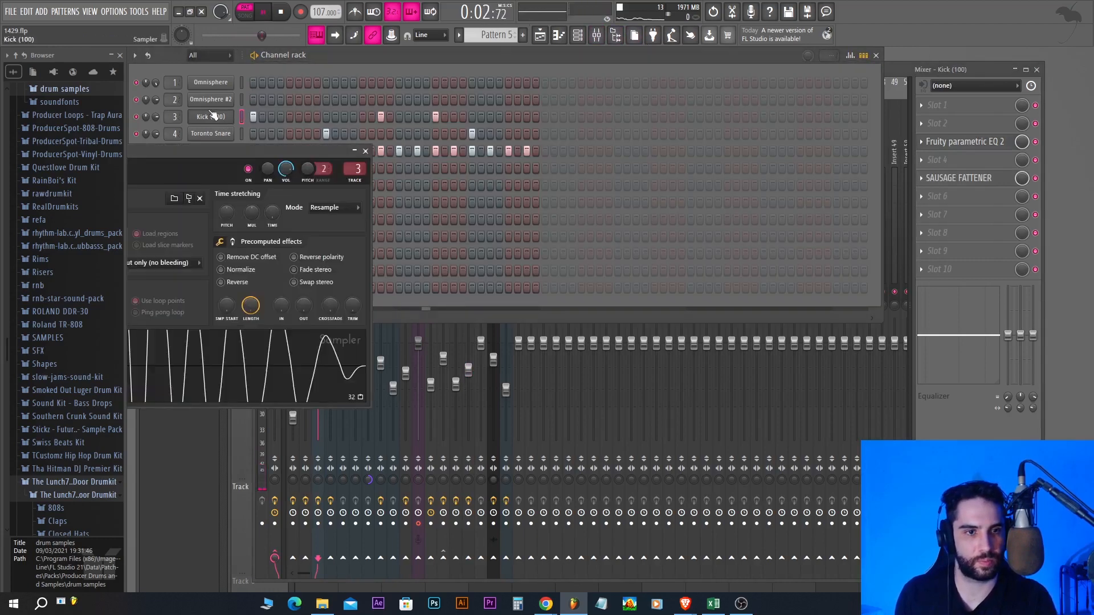
left_click(366, 151)
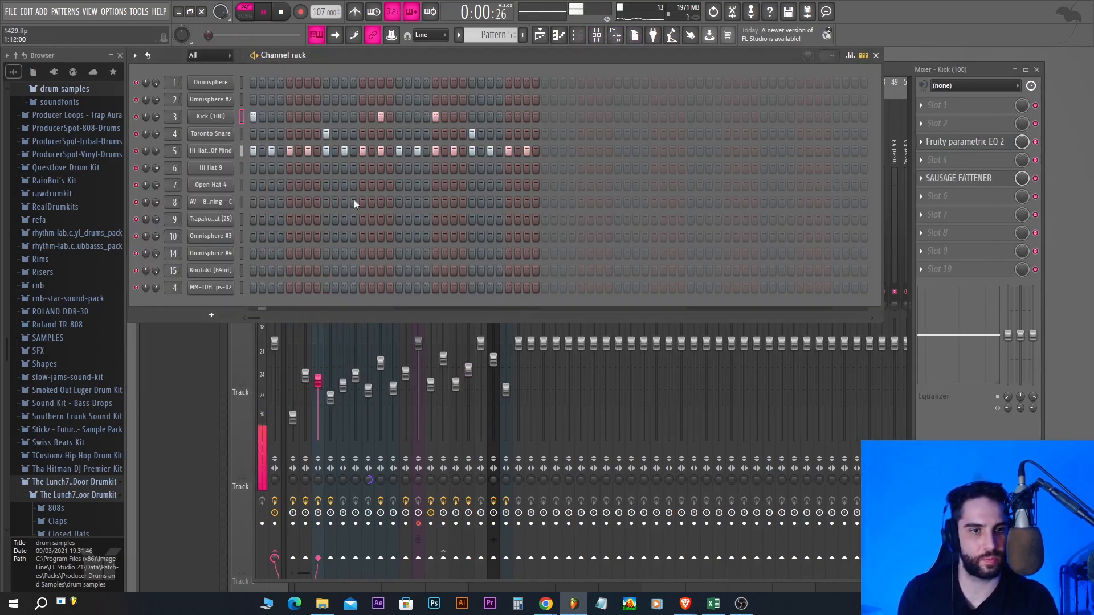
left_click(10, 11)
left_click(19, 63)
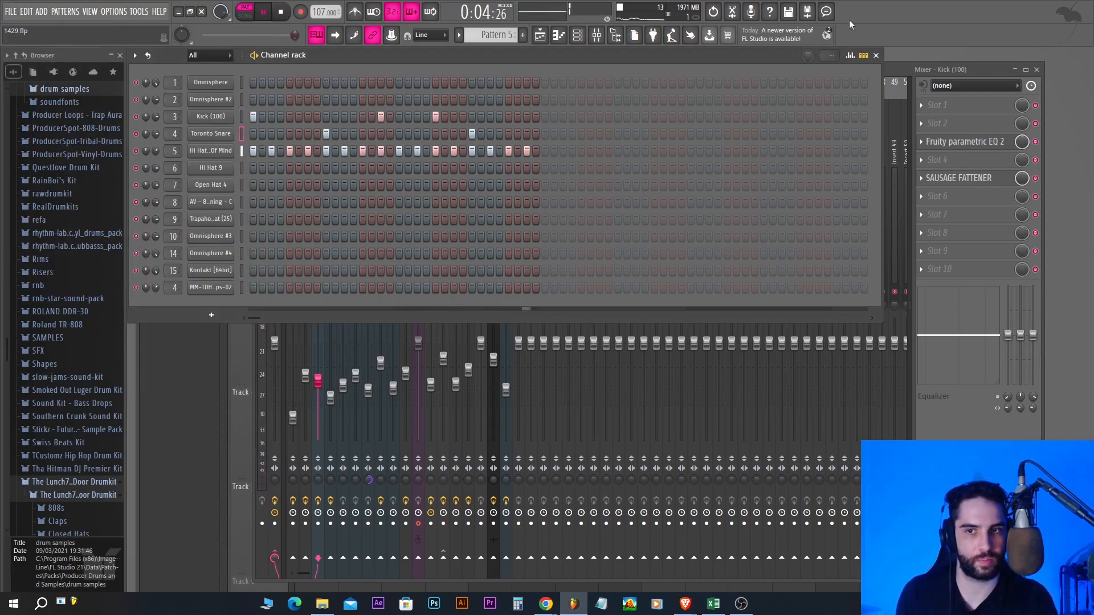
Step: Turn off Fruity Reeverb on the Toronto Snare mixer track and lower its fader to -15.0 dB
left_click(901, 72)
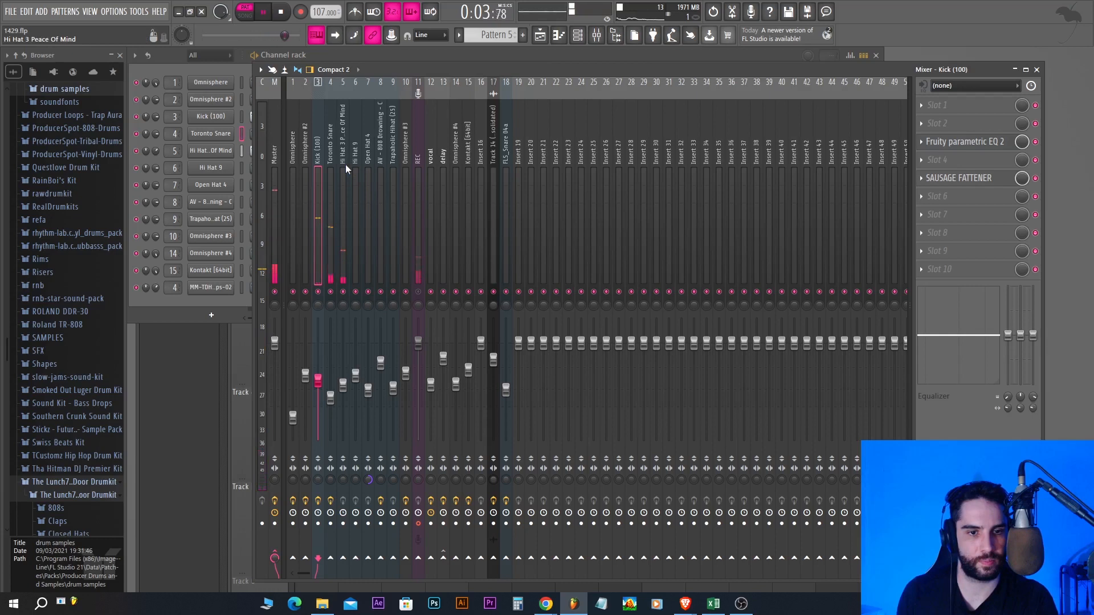
left_click(332, 157)
left_click(1036, 233)
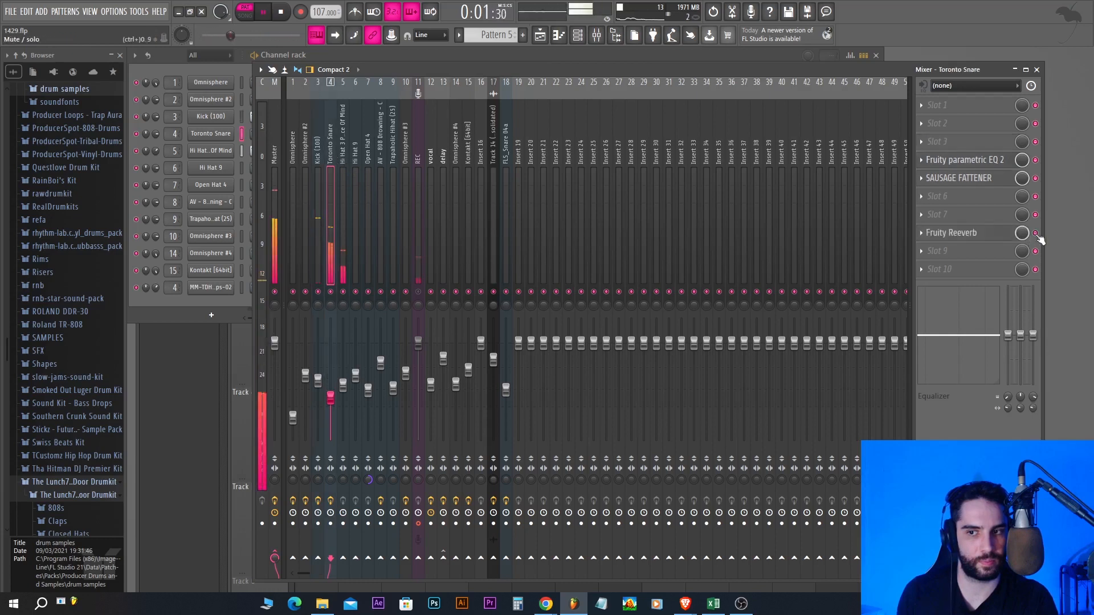
left_click_drag(331, 397, 331, 400)
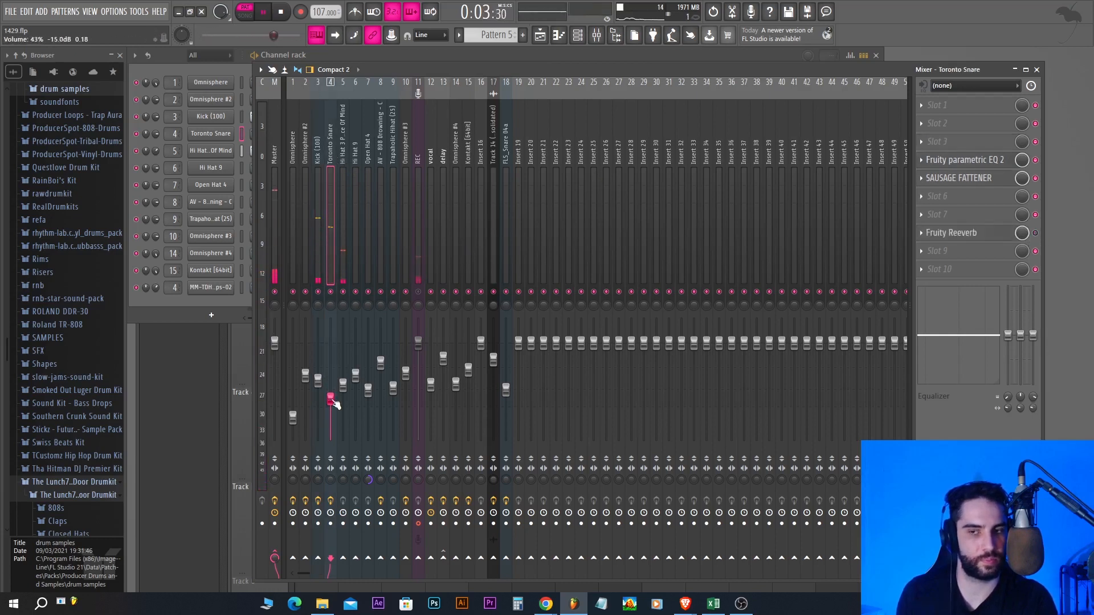
Step: Return to the channel rack, stop playback and save the project
key("F6")
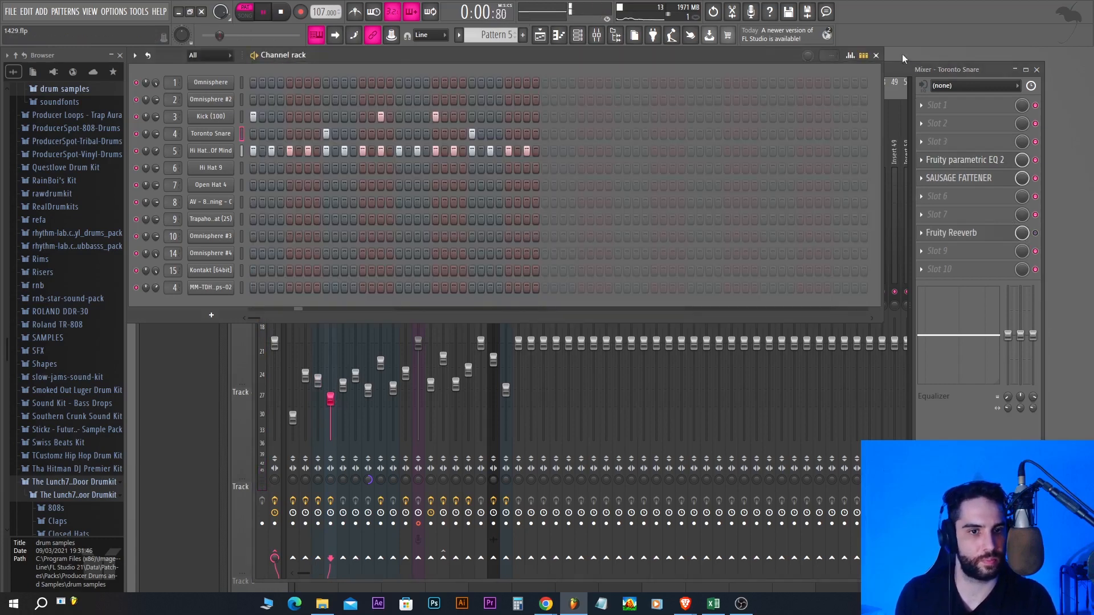
key("space")
left_click(10, 11)
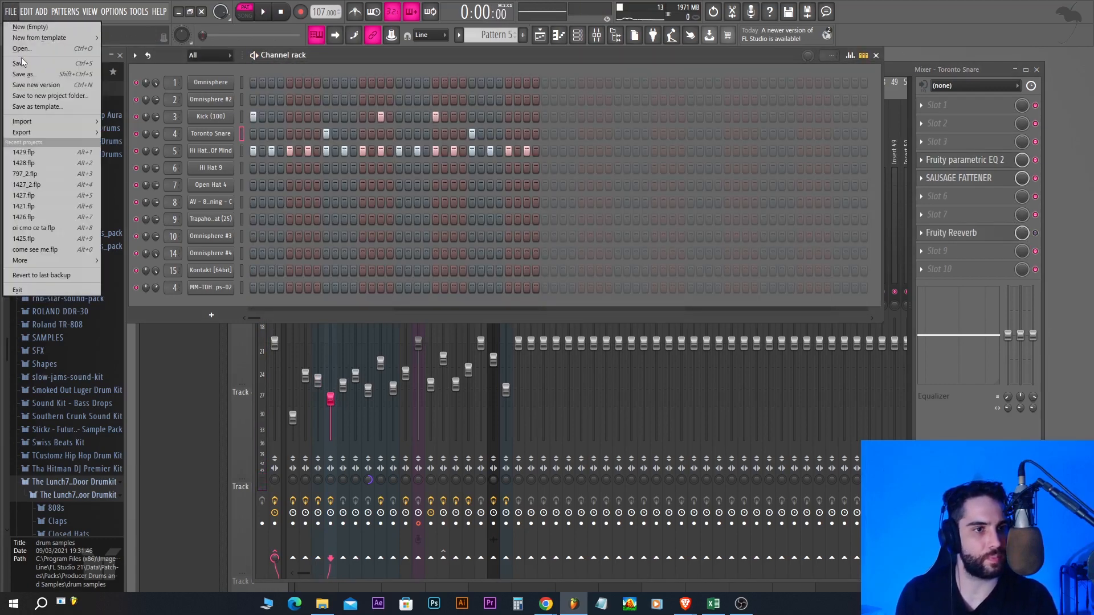
left_click(21, 62)
Step: Create Pattern 6 with a Trapaholic Hihat (25) hit on step 1 and slightly lower that sound's mixer fader
left_click(524, 36)
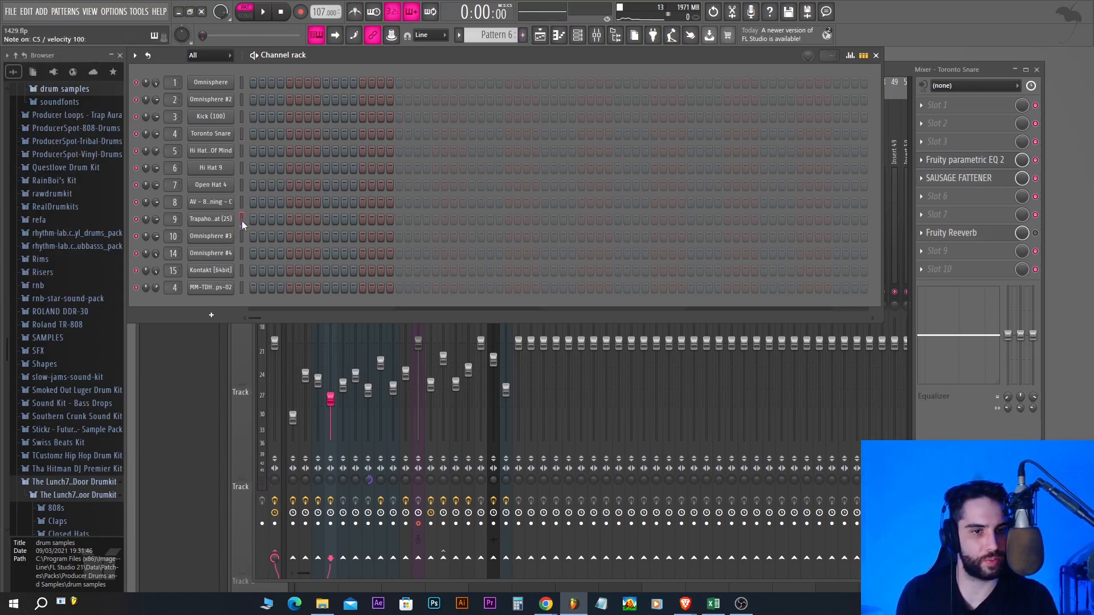
left_click(906, 82)
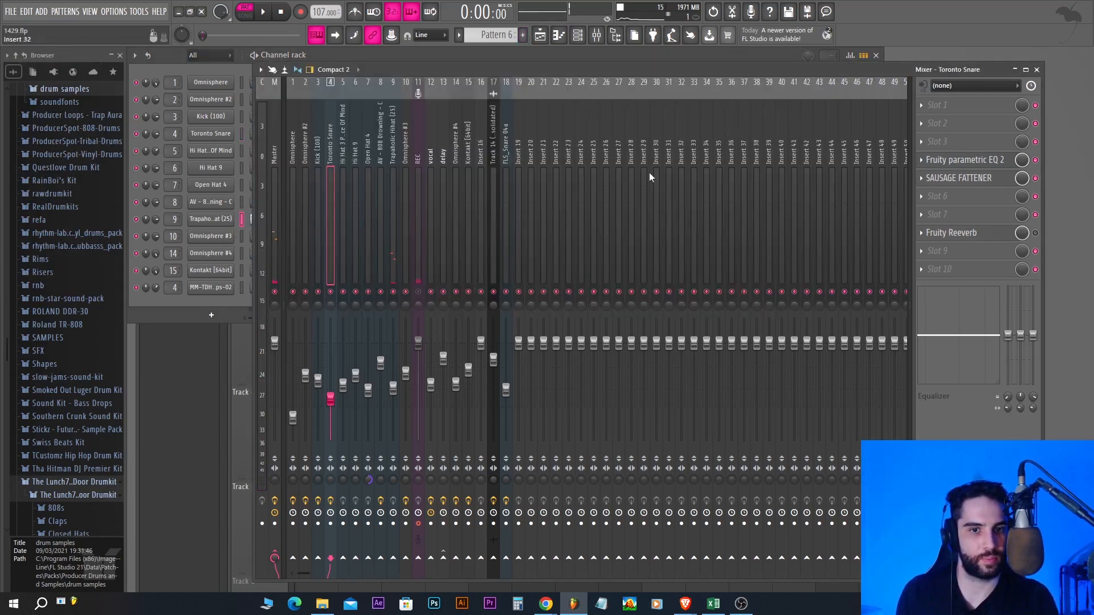
left_click_drag(393, 388, 393, 392)
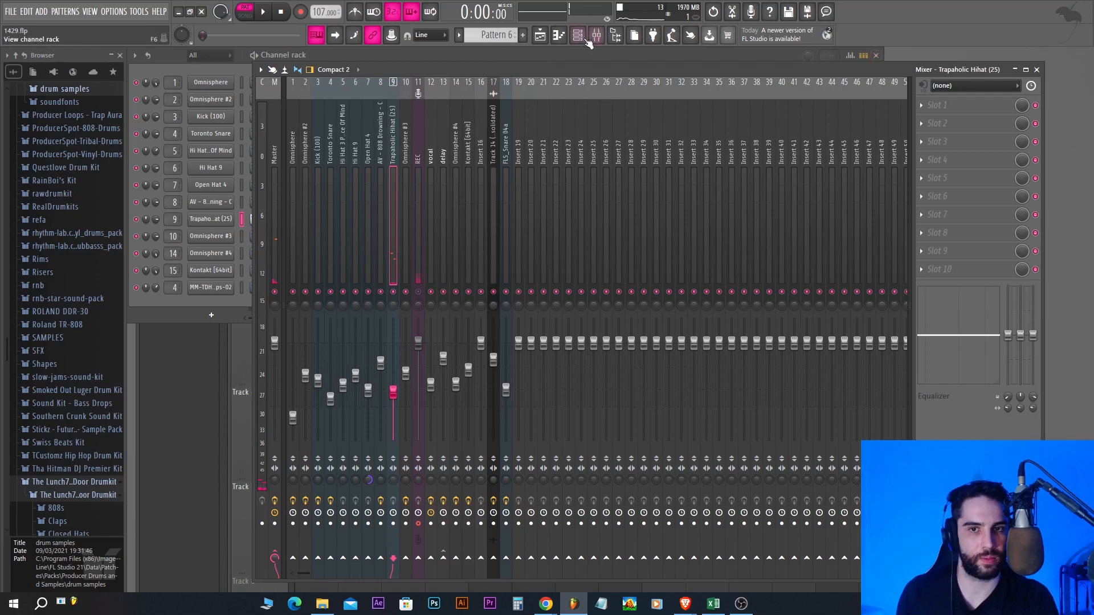
Step: Place one Pattern 6 clip at bar 1 on Track 6 of the playlist
left_click(543, 37)
scroll(398, 396, "down", 2)
left_click(320, 411)
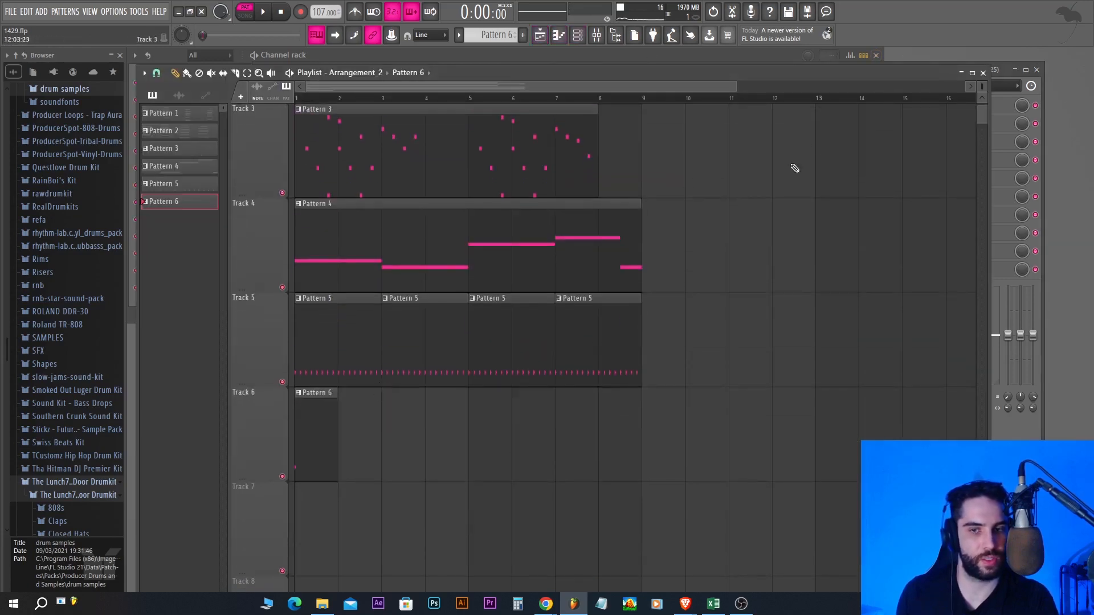
Step: Replace the 808 sample on the channel routed to mixer track 8 with 808 Brabo 1 from the PackFred folder
key("F6")
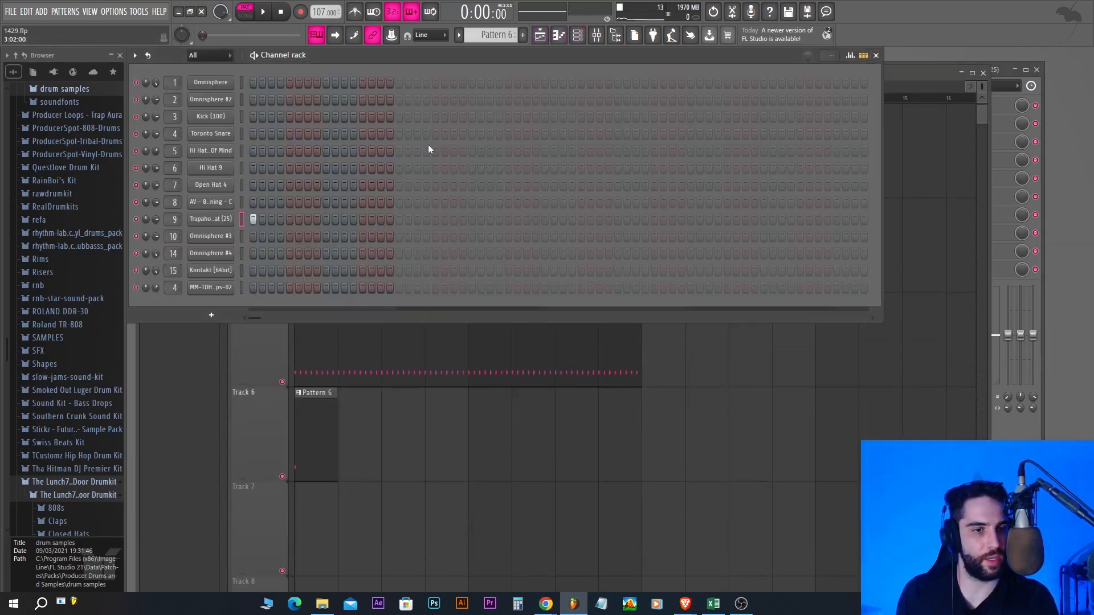
left_click(244, 201)
scroll(86, 362, "down", 6)
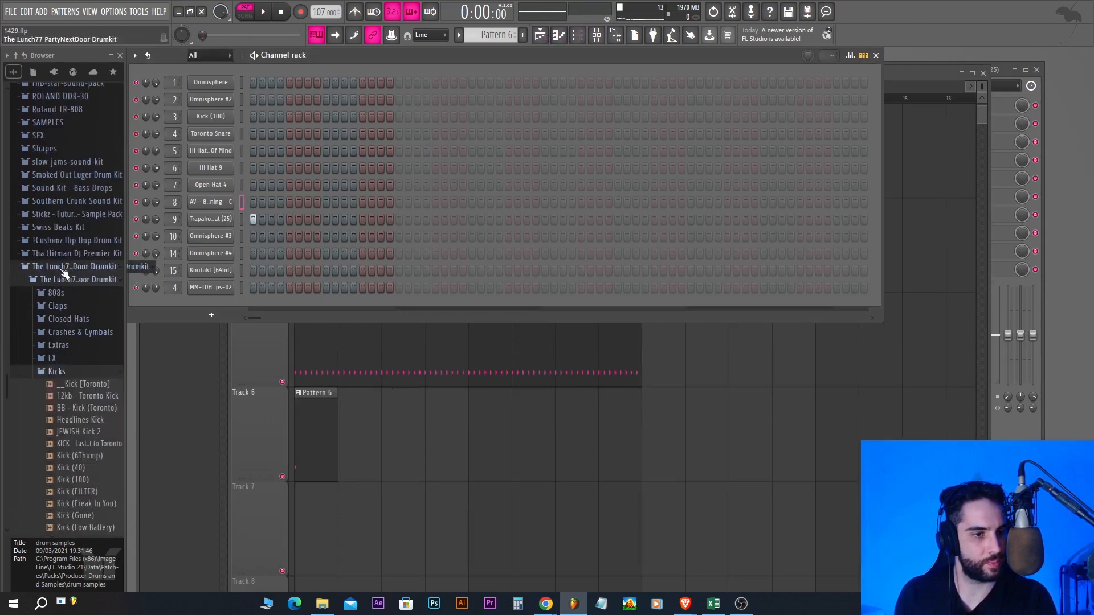
left_click(63, 270)
scroll(68, 308, "up", 6)
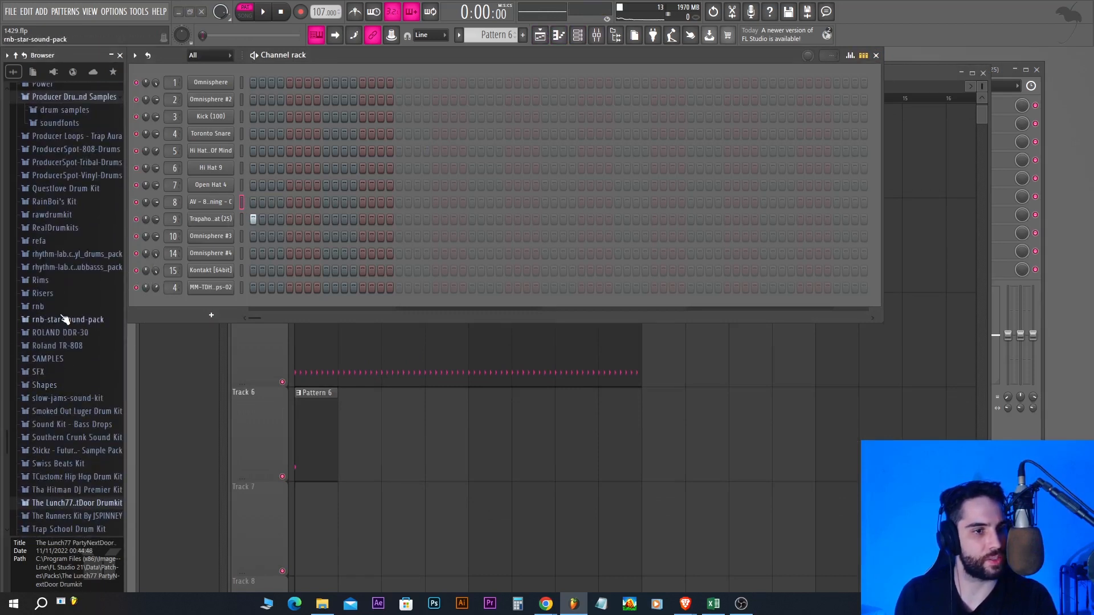
scroll(66, 319, "up", 3)
scroll(65, 319, "up", 8)
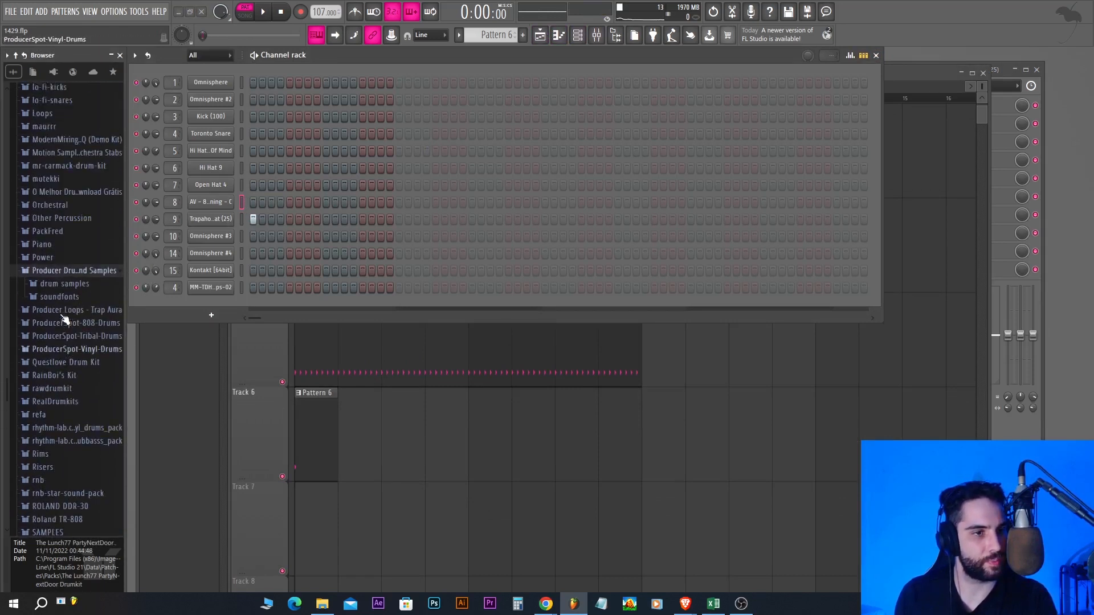
left_click(64, 345)
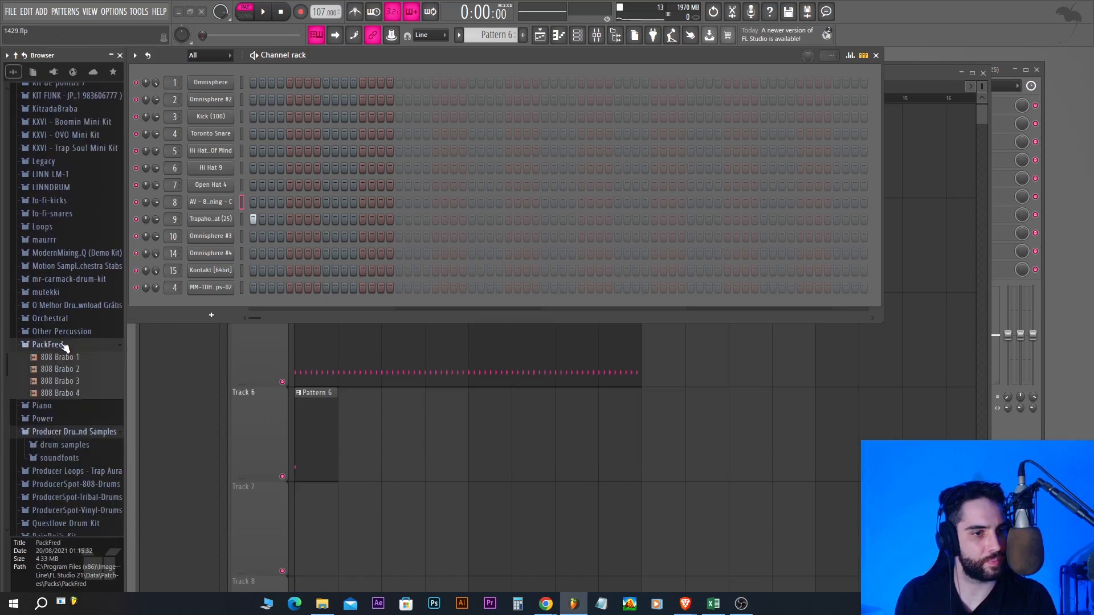
left_click(60, 357)
right_click(85, 356)
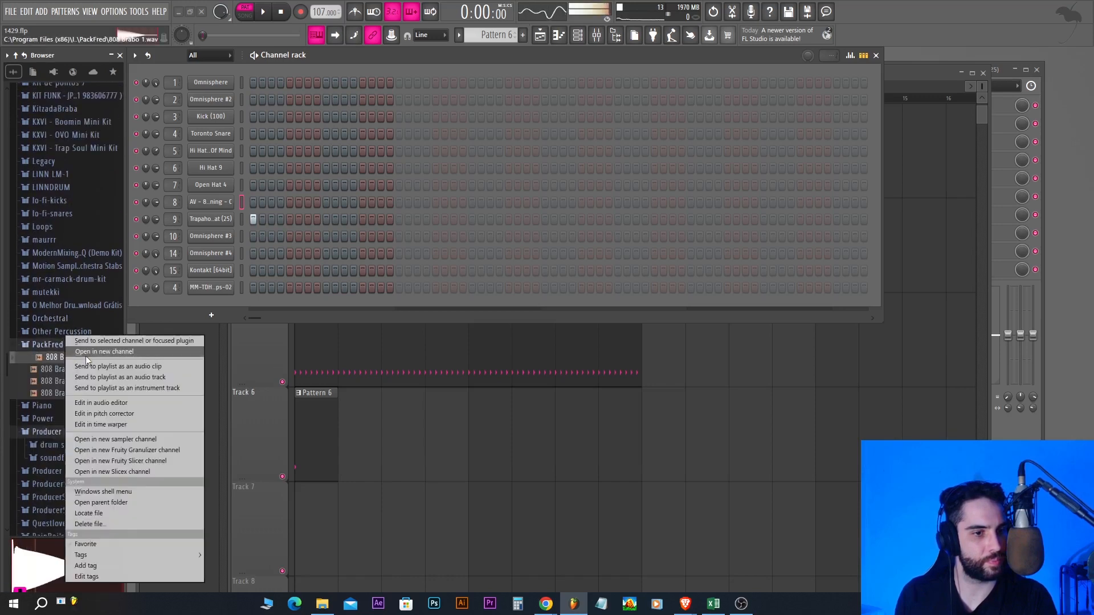
left_click(99, 341)
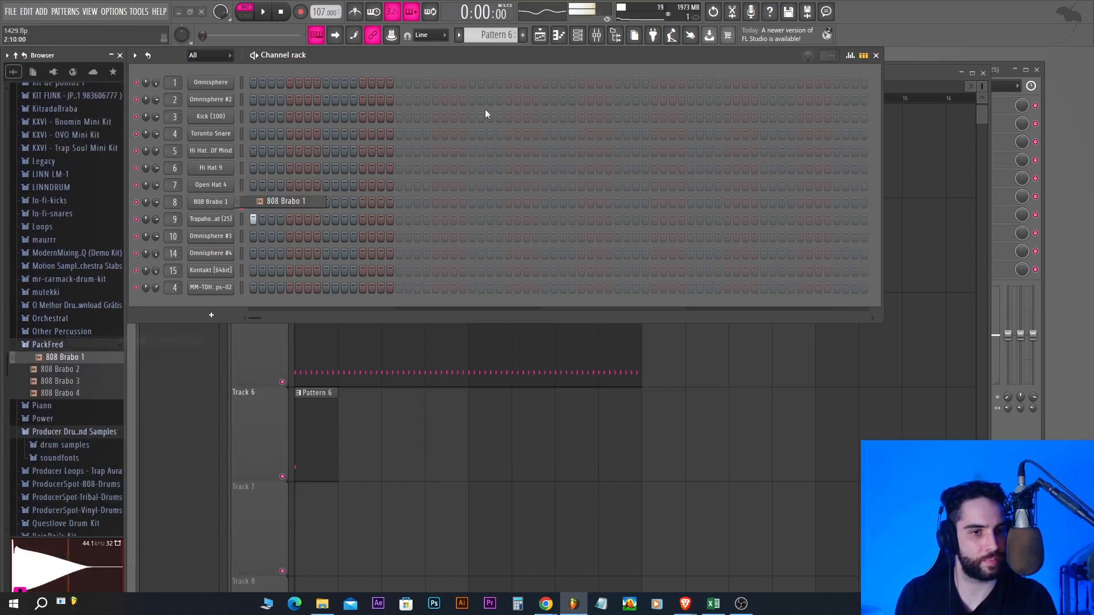
Step: Create Pattern 7, copy the Kontakt bass notes from Pattern 4 into its 808 Brabo 1 channel and open them in the piano roll
left_click(523, 35)
left_click(540, 35)
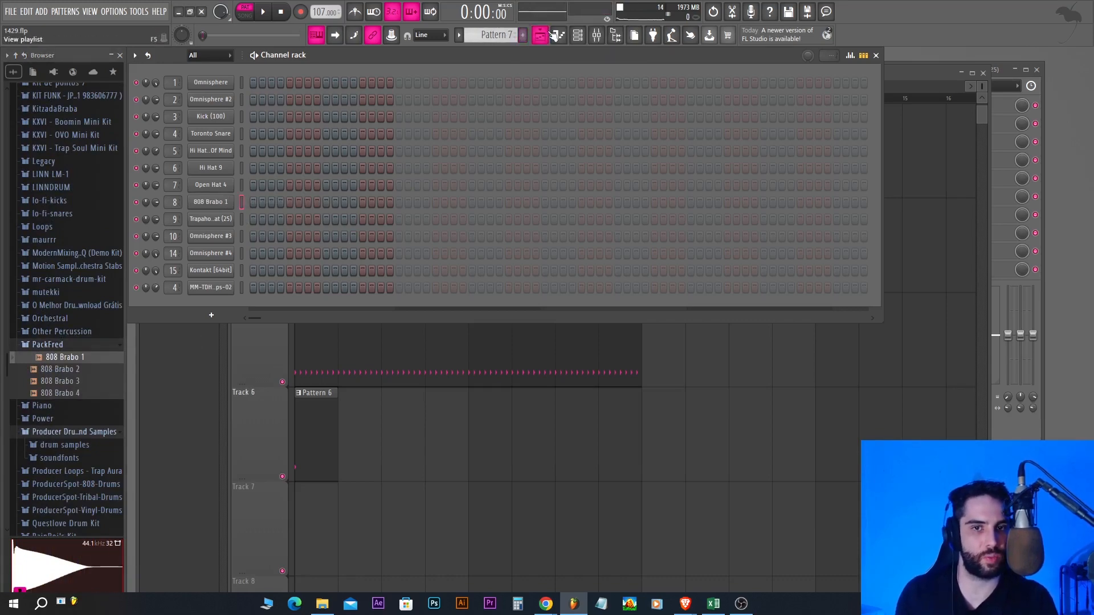
left_click(389, 265)
key("F6")
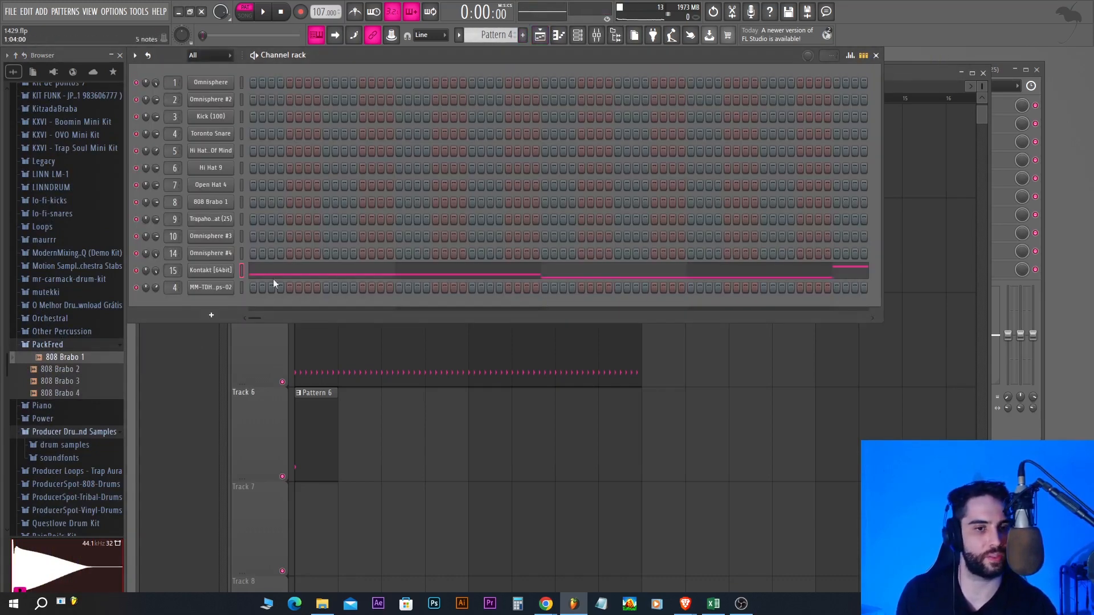
left_click(523, 36)
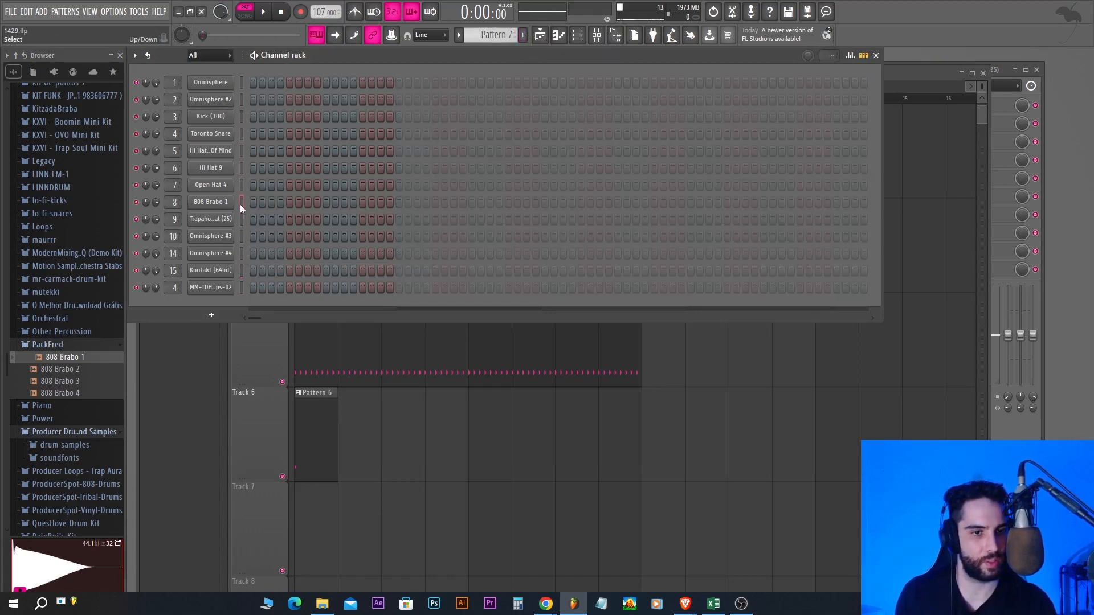
key("ctrl+v")
left_click(279, 205)
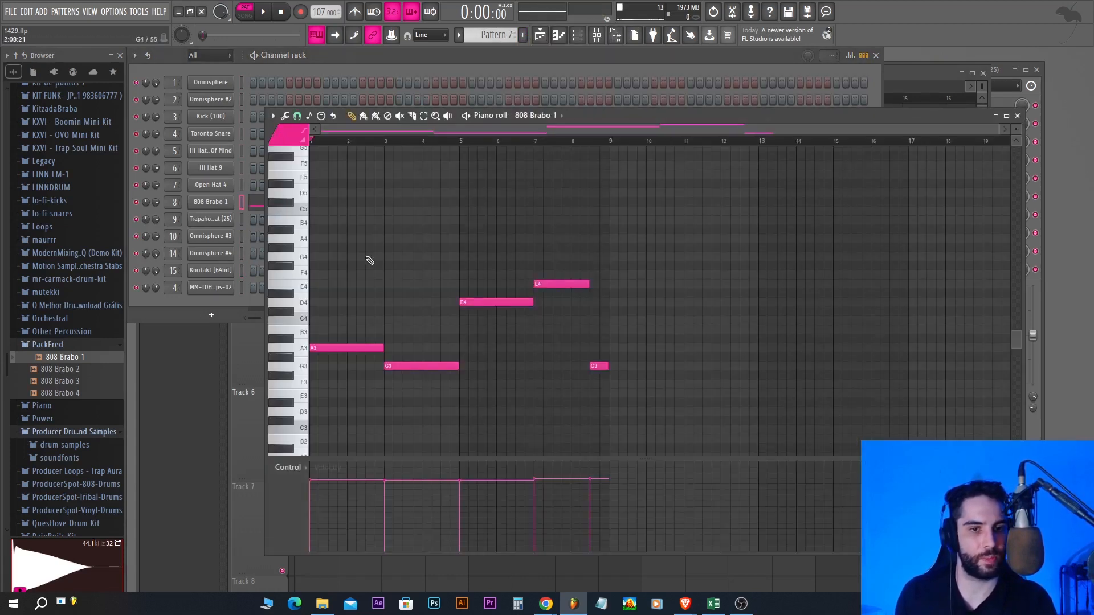
Step: Transpose all the 808 Brabo 1 notes up two octaves, starting on A5, and preview the pattern briefly
scroll(306, 296, "down", 2)
scroll(351, 304, "up", 2)
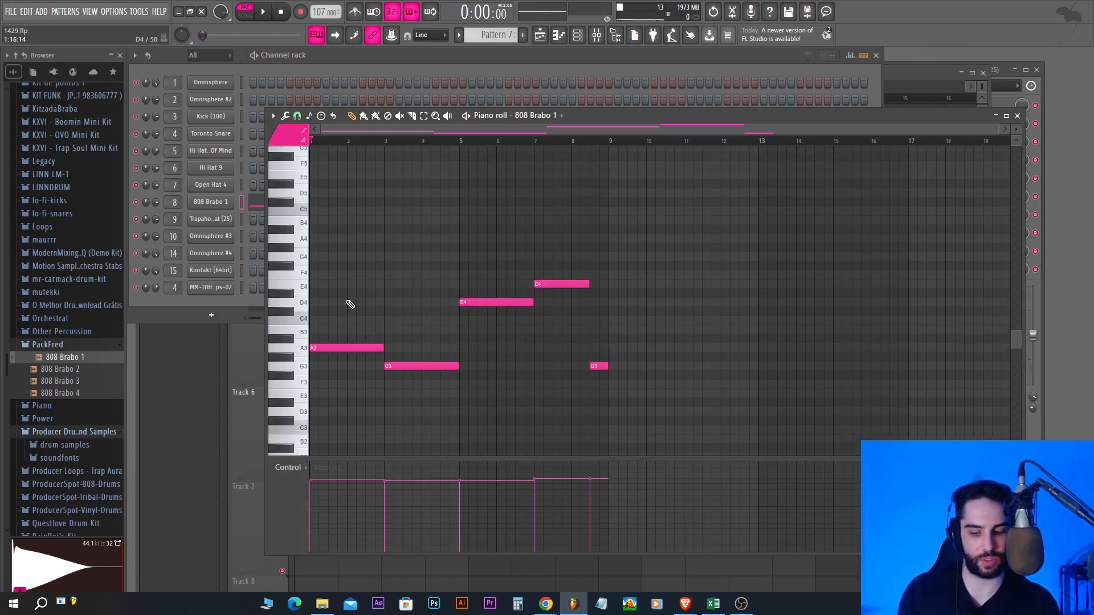
key("ctrl+Up")
key("ctrl+Up")
key("space")
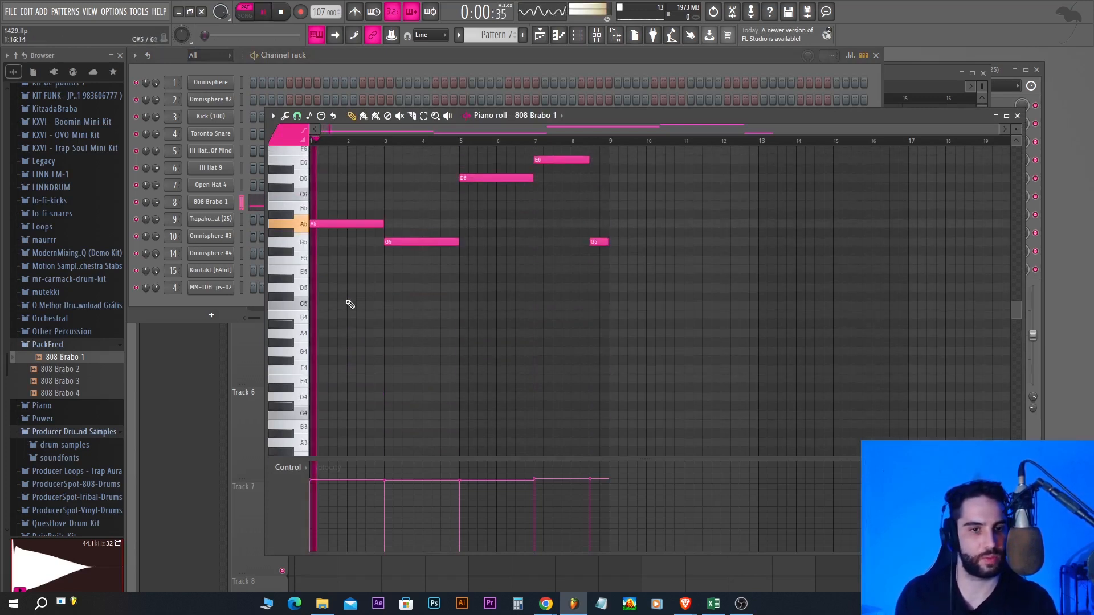
scroll(353, 304, "up", 3)
key("space")
Step: Place one Pattern 7 clip at bar 1 on Track 7 of the playlist
left_click(541, 35)
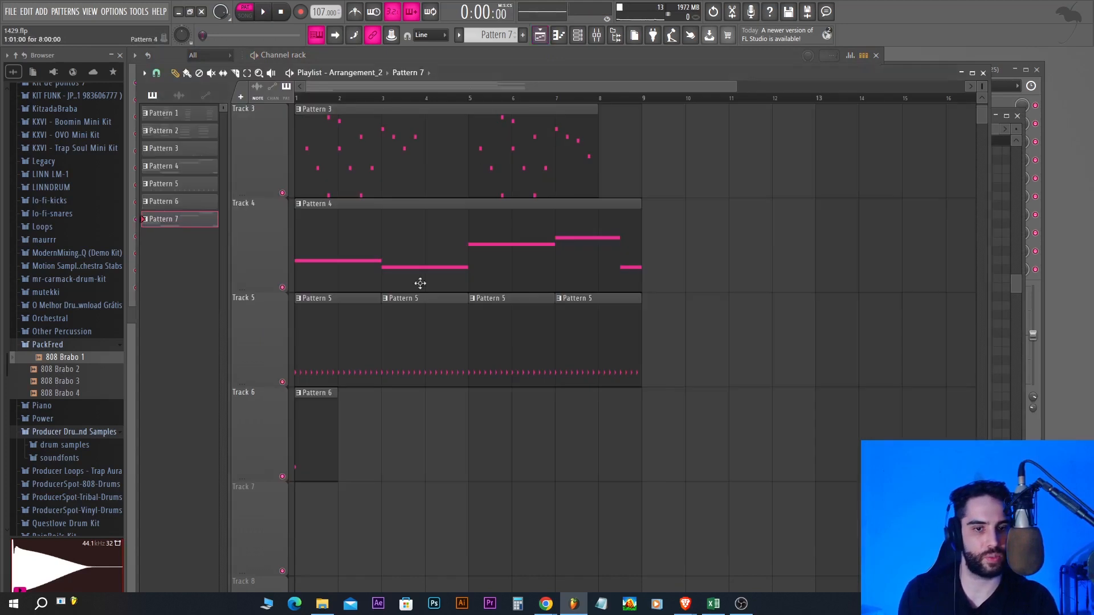
left_click(348, 512)
left_click_drag(427, 508, 371, 489)
scroll(378, 431, "down", 1)
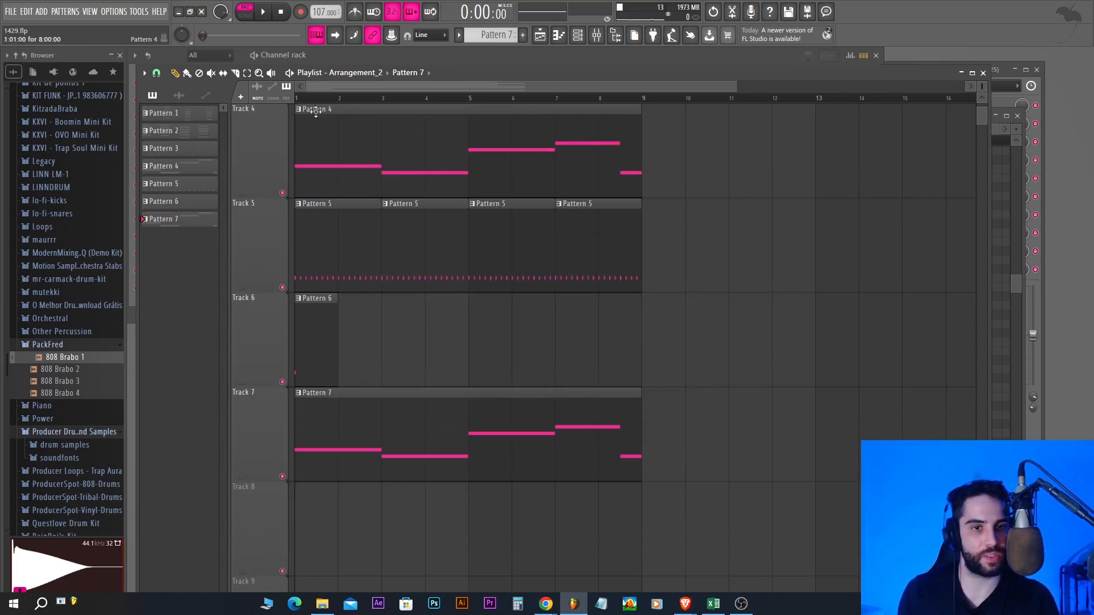
Step: Slice Pattern 7's first 808 note, A5, two steps before bar 2 and again at bar 2, checking it against the song playback
key("space")
key("F6")
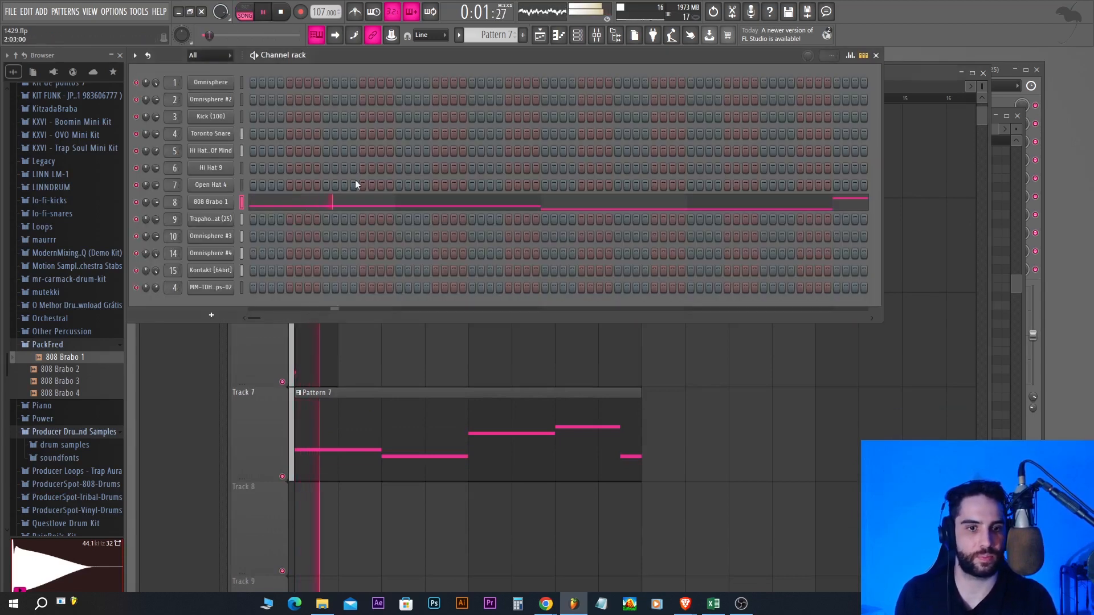
left_click(372, 203)
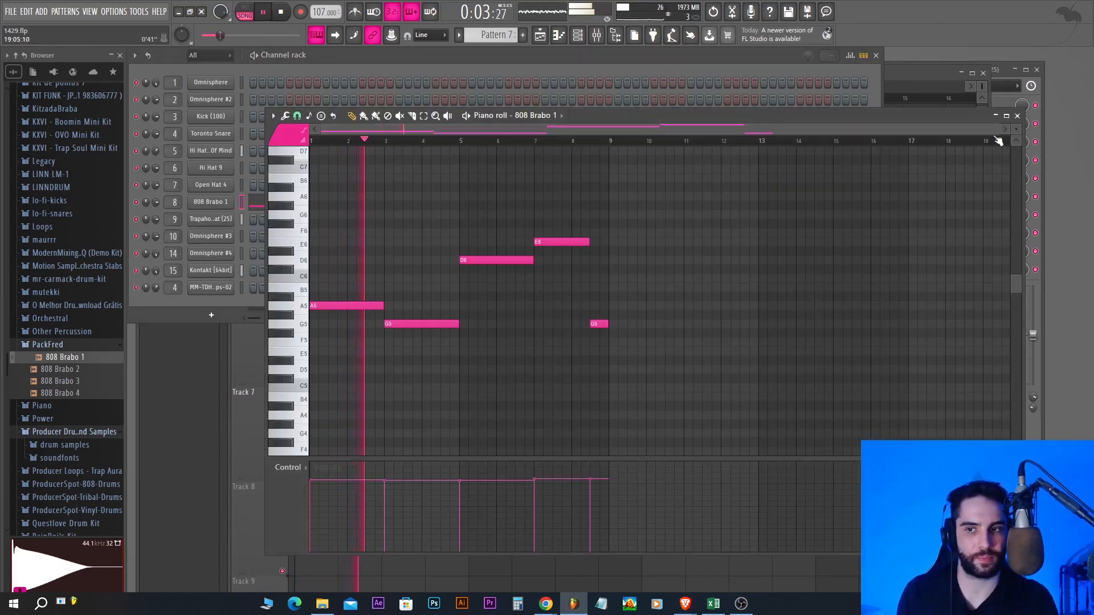
left_click_drag(1001, 132, 578, 163)
key("space")
key("space")
left_click(412, 116)
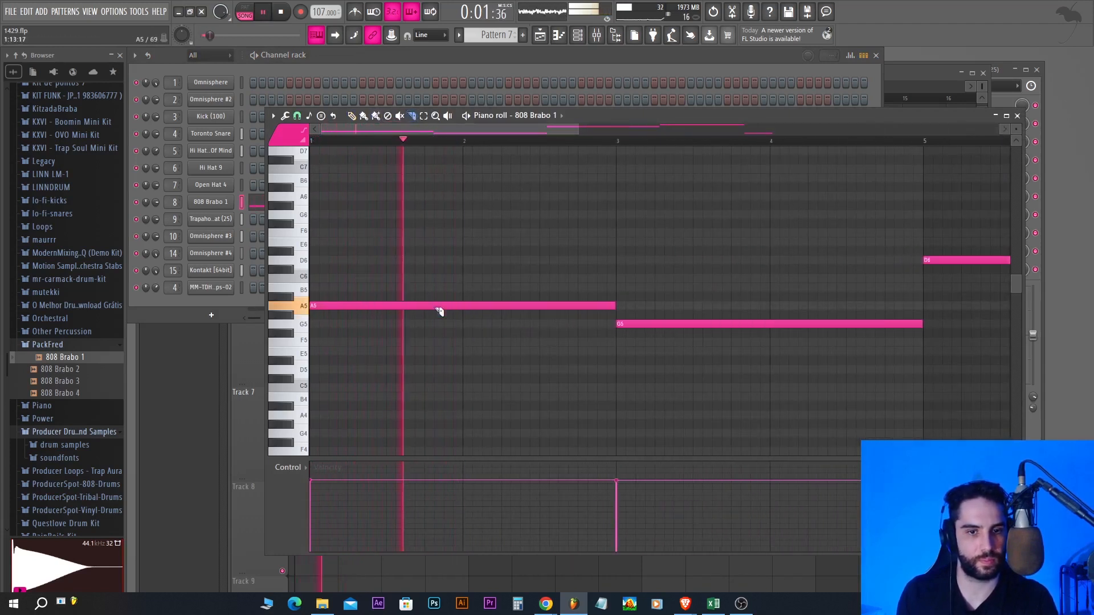
key("space")
left_click_drag(450, 340, 467, 286)
key("space")
left_click_drag(534, 132, 550, 132)
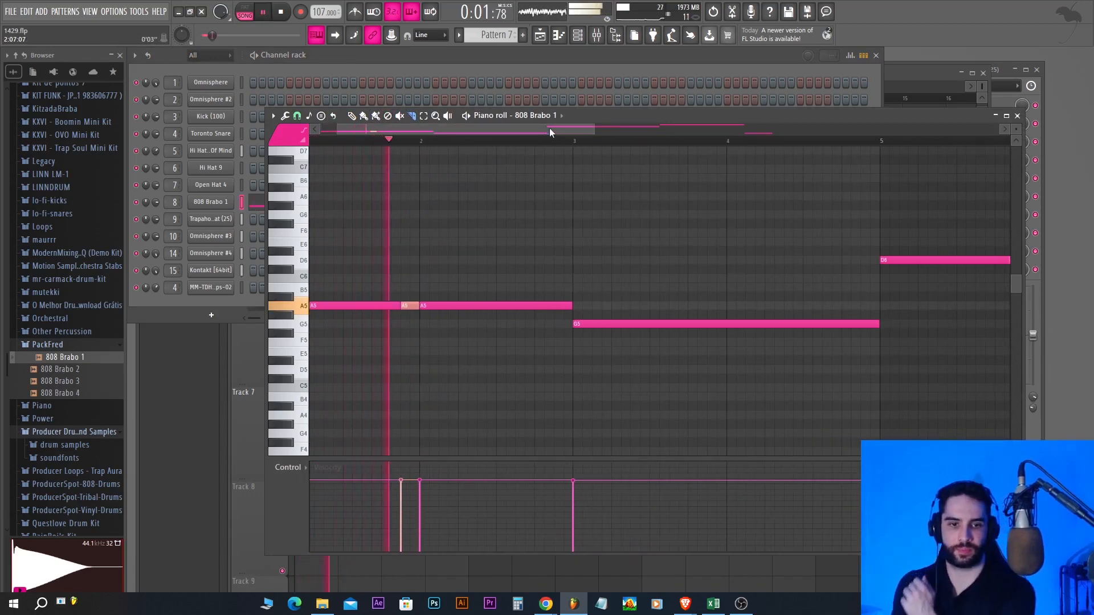
key("space")
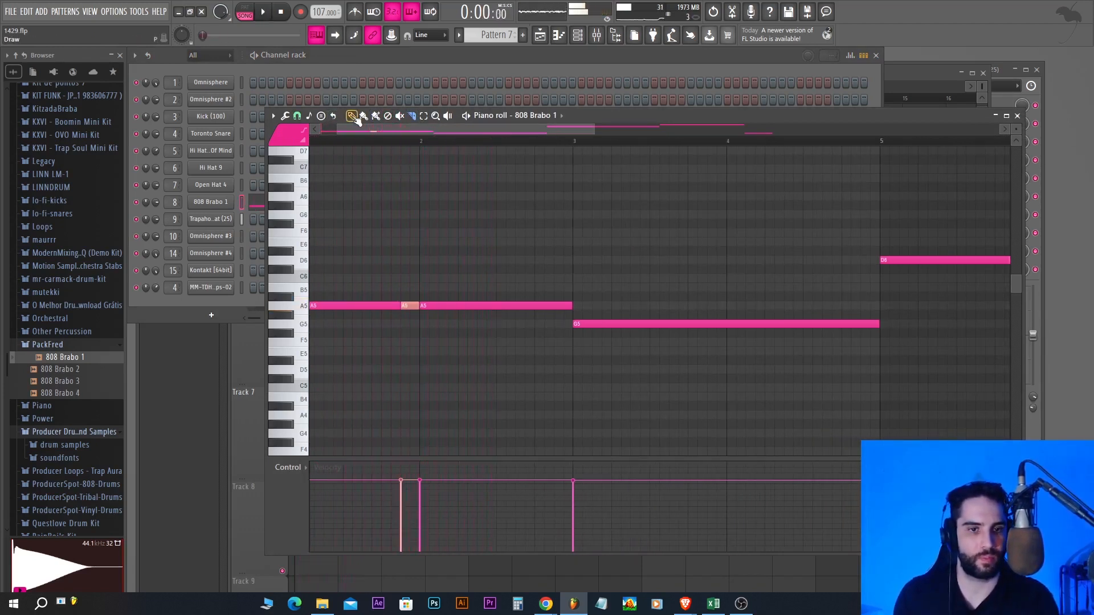
Step: Move the last A5 slice to start four steps after bar 2, extend the middle slice to meet it and trim its end to bar 3
left_click_drag(489, 308, 508, 308)
key("space")
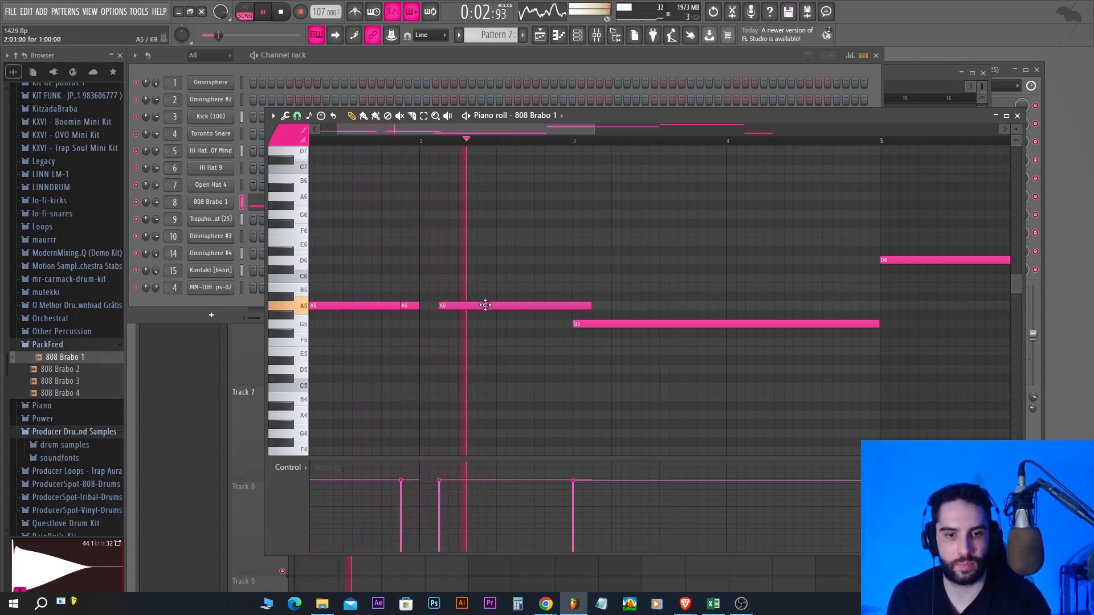
left_click_drag(480, 305, 495, 306)
left_click_drag(419, 306, 459, 306)
left_click_drag(610, 305, 573, 305)
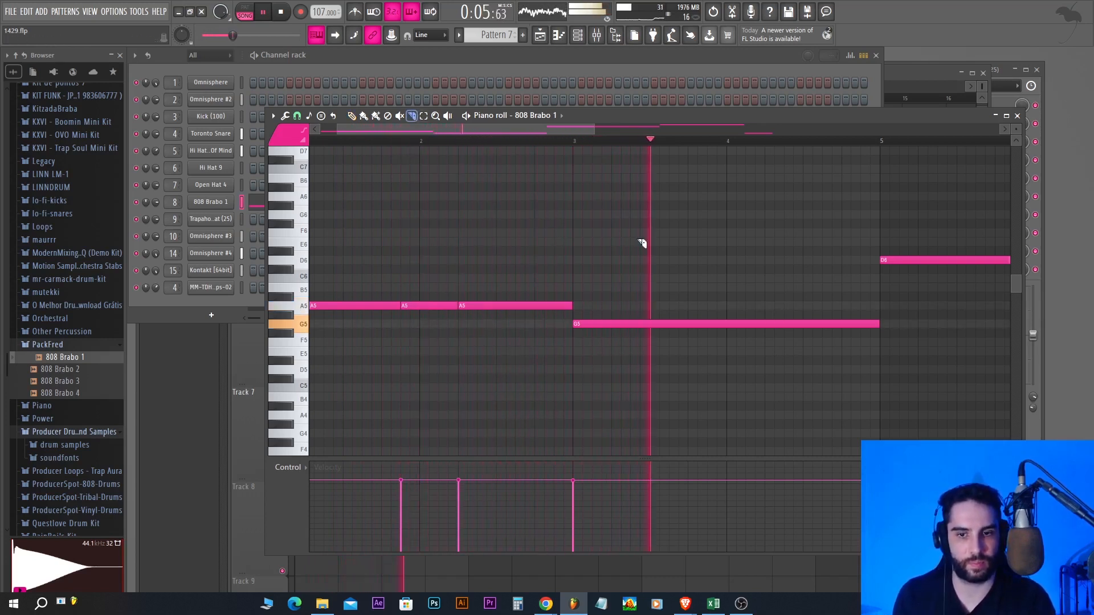
Step: Slice the long G5, D6 and E6 notes in the 808 line with the same three-hit rhythm as the A5 notes
key("space")
left_click_drag(711, 321, 767, 317)
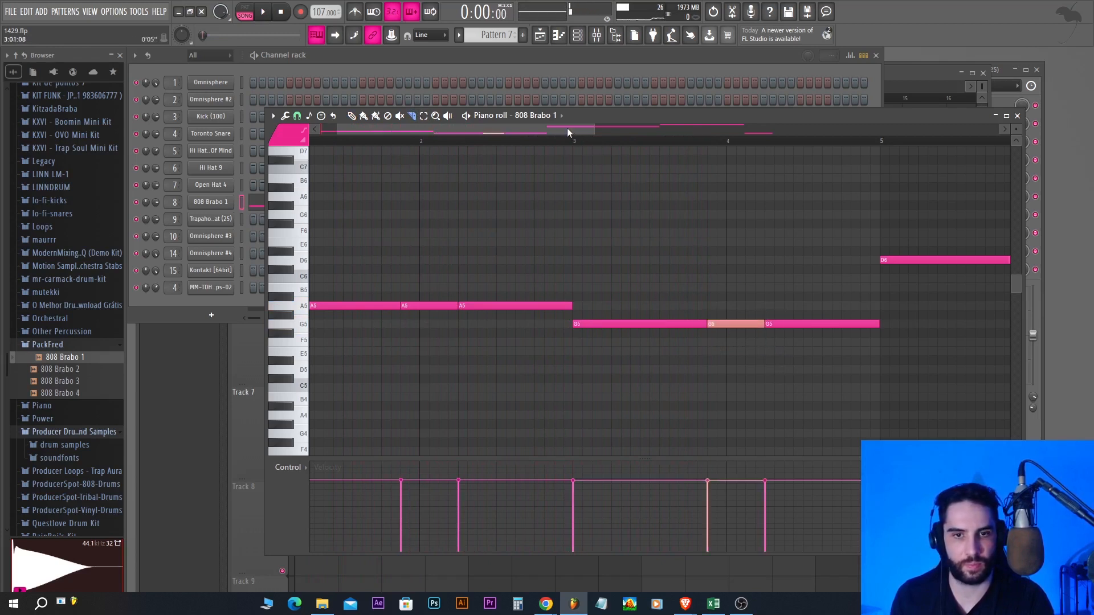
left_click_drag(568, 131, 719, 140)
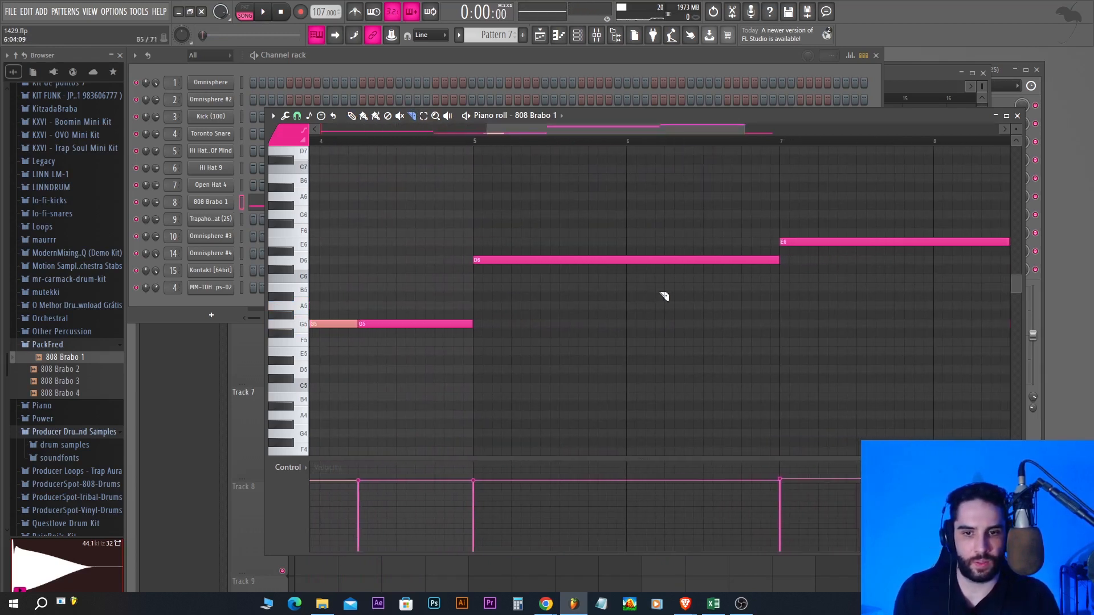
left_click_drag(611, 253, 611, 254)
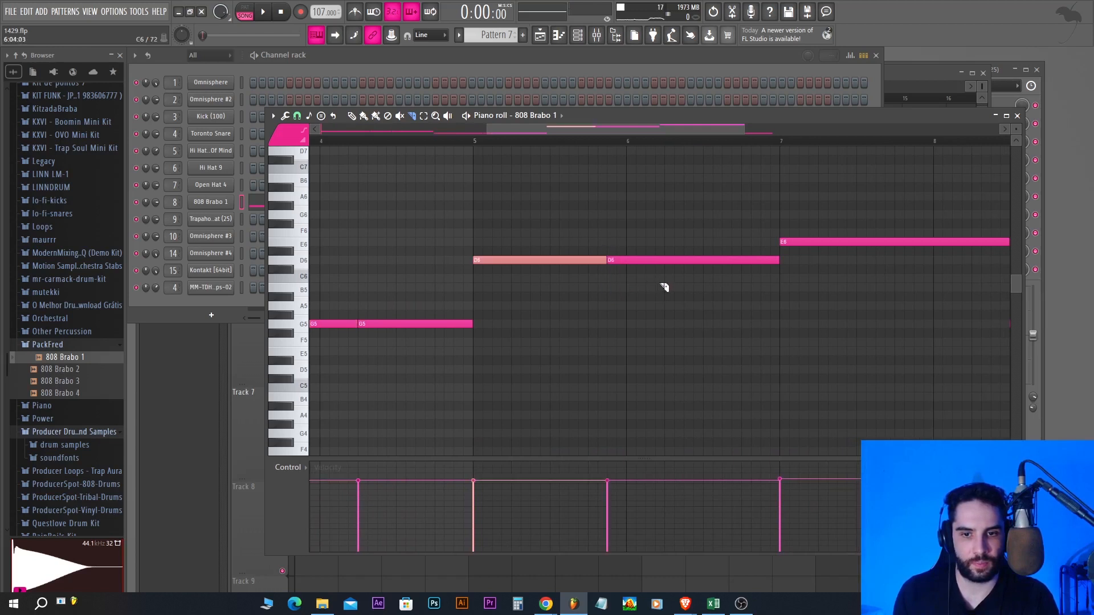
left_click_drag(665, 276, 751, 144)
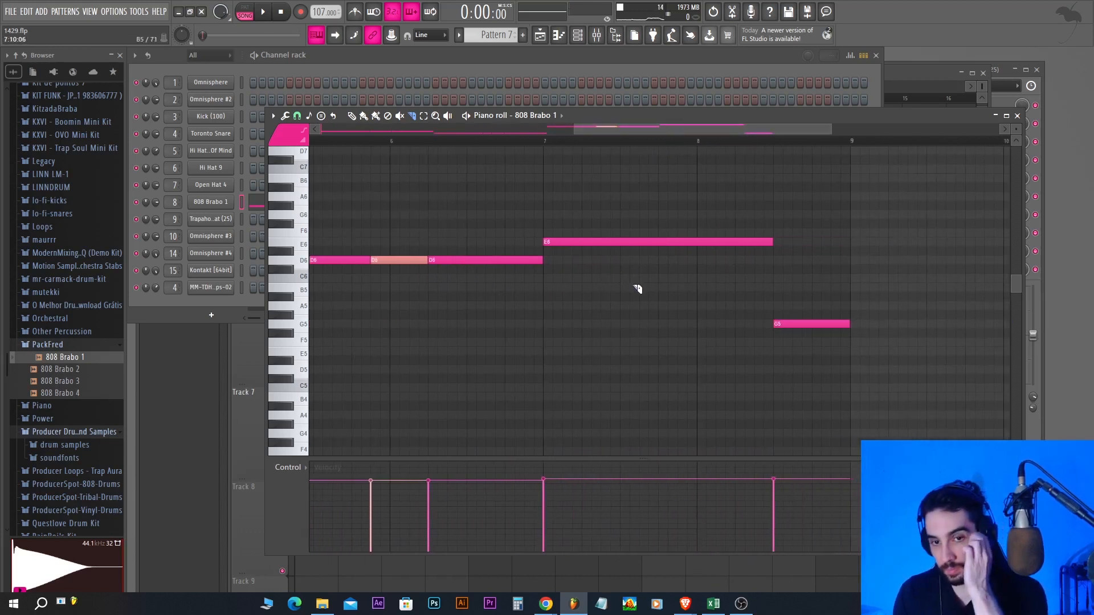
key("space")
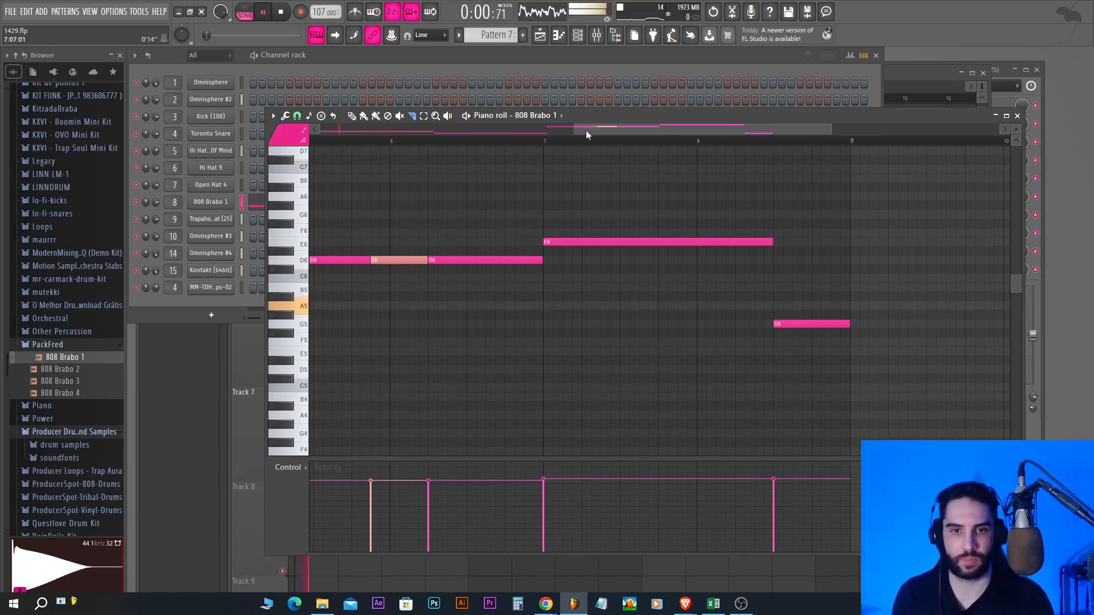
left_click_drag(684, 277, 736, 234)
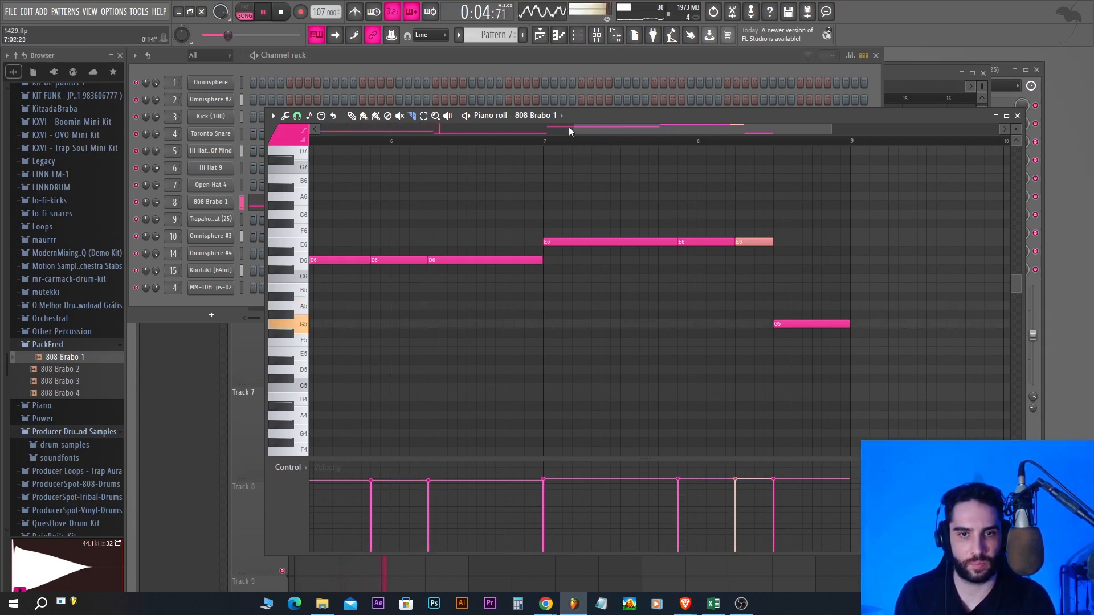
left_click_drag(570, 126, 234, 135)
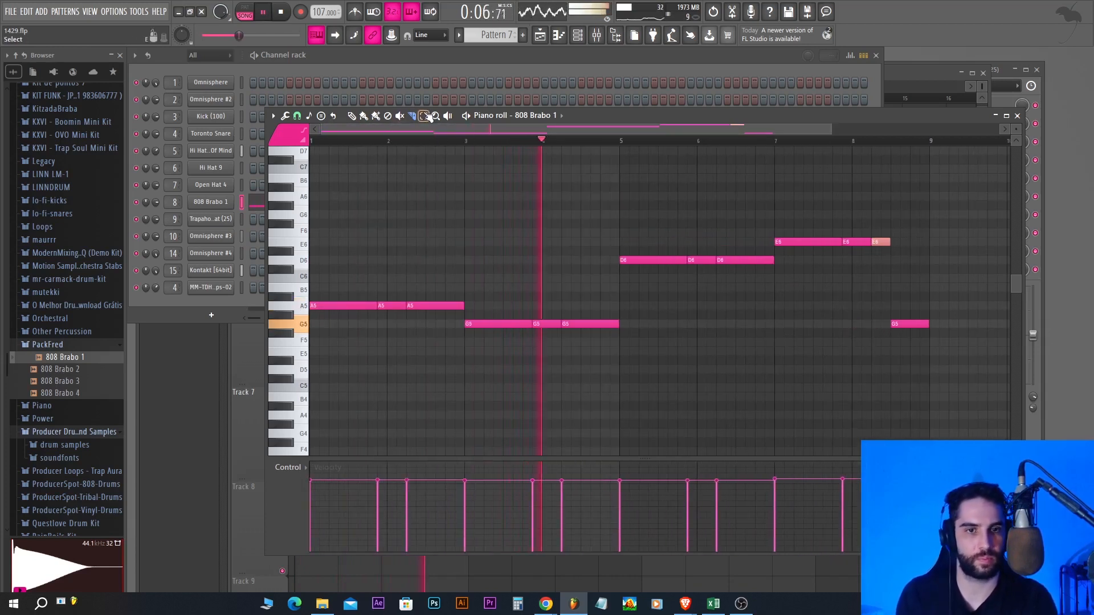
Step: Select the three D6 notes from bar 5 to bar 7, lower them an octave to D5 and play from bar 5
left_click(424, 116)
left_click(479, 203)
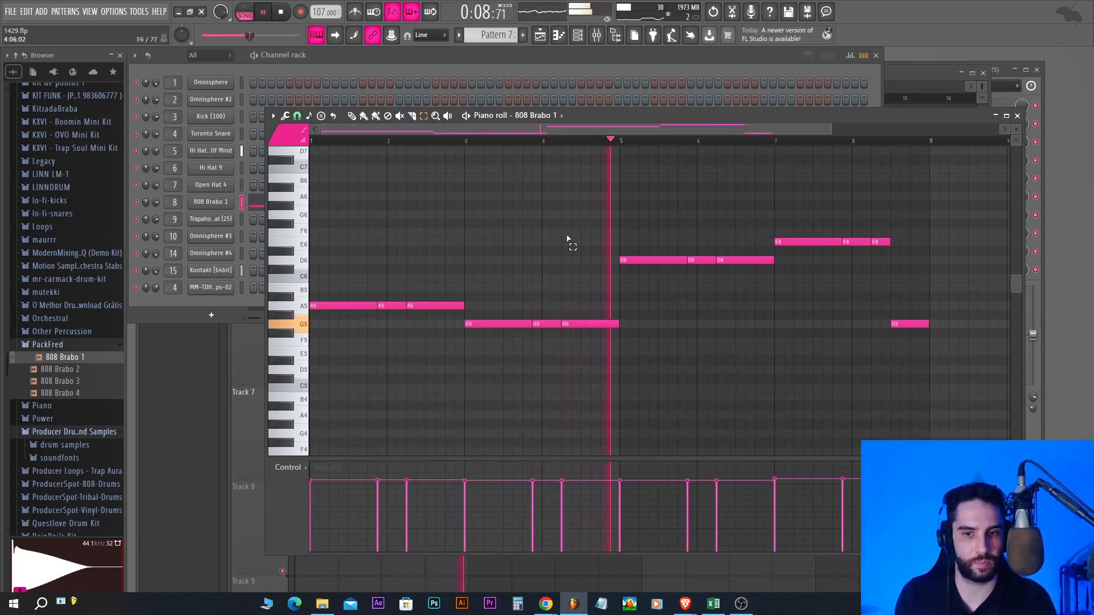
key("space")
left_click_drag(587, 239, 733, 269)
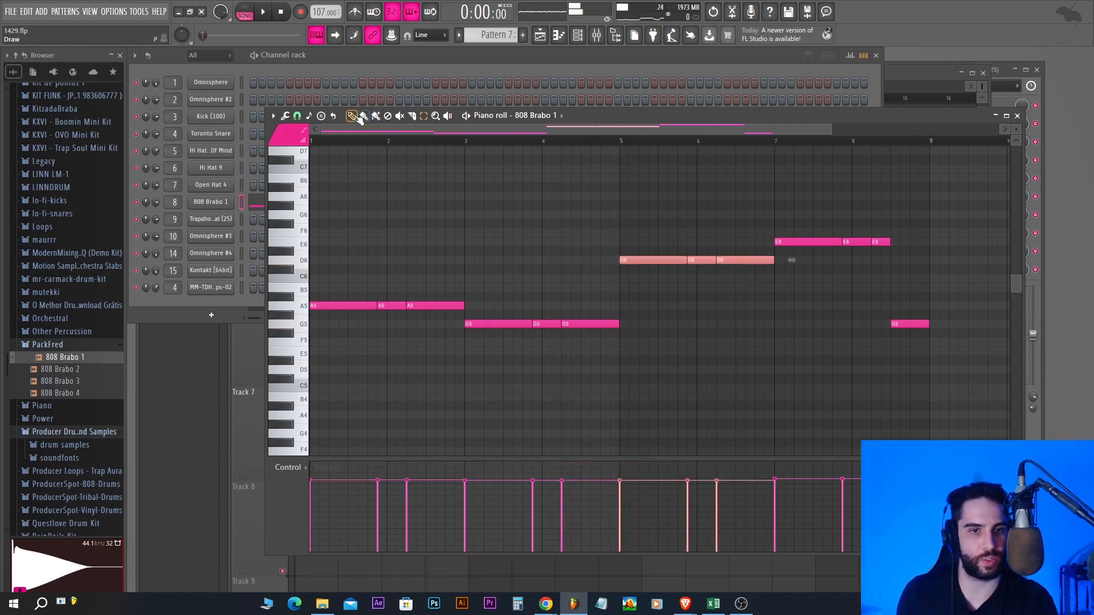
left_click(302, 116)
left_click(306, 288)
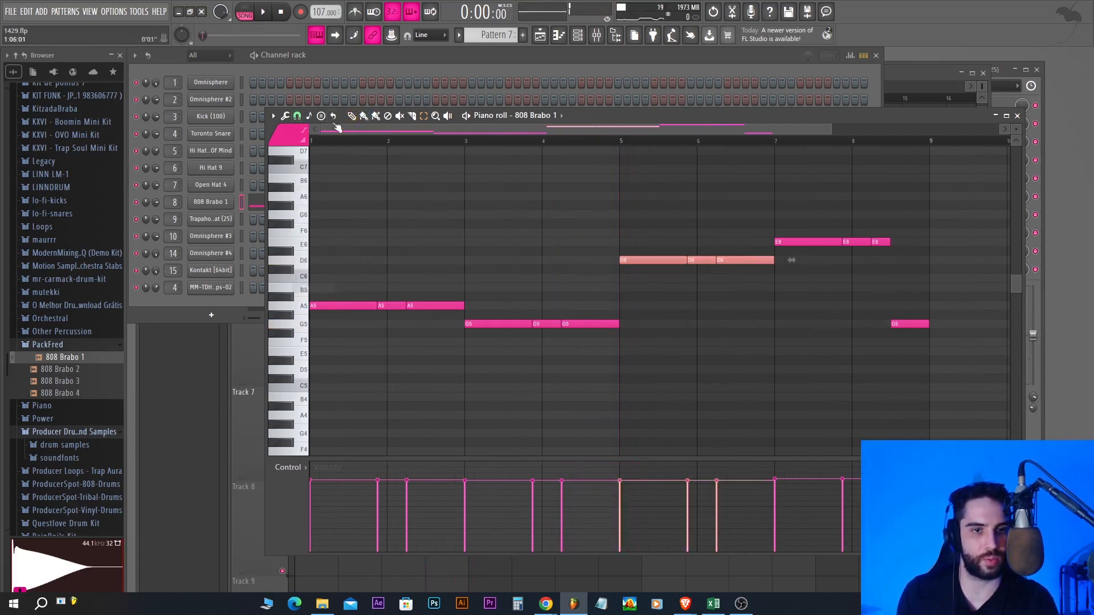
left_click_drag(652, 261, 652, 376)
left_click(621, 146)
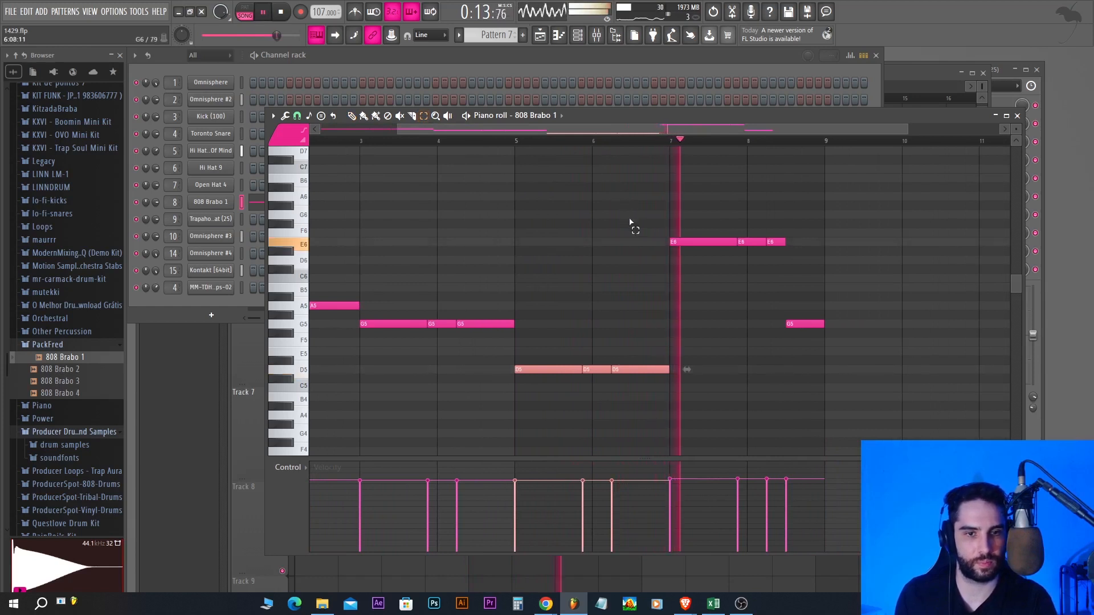
Step: Select the three E6 notes starting at bar 7, lower them an octave to E5 and preview the change
left_click_drag(635, 222, 684, 244)
key("space")
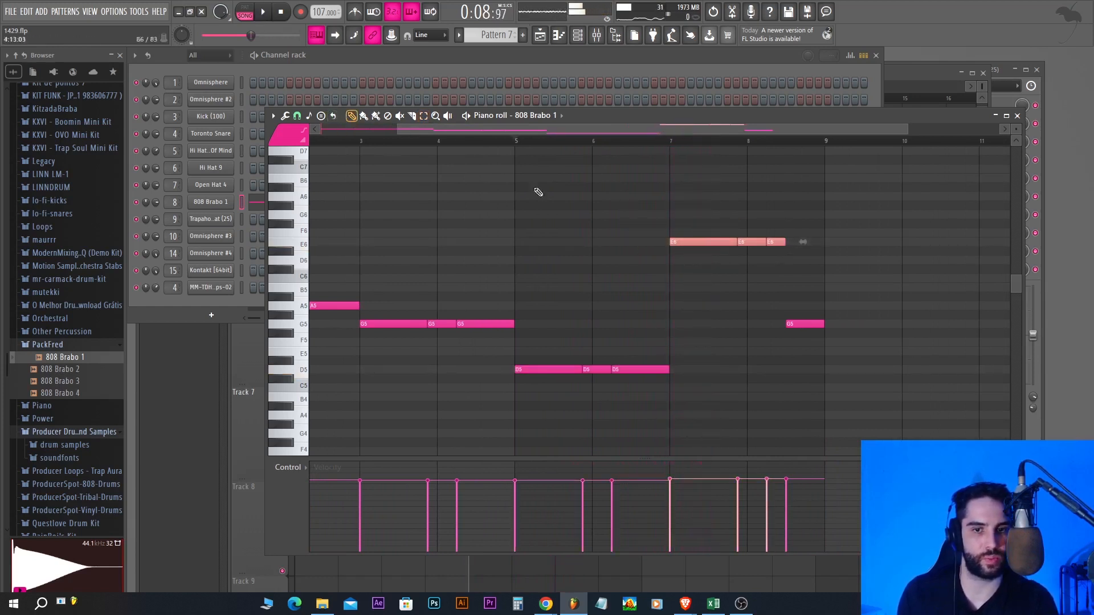
left_click_drag(688, 240, 688, 351)
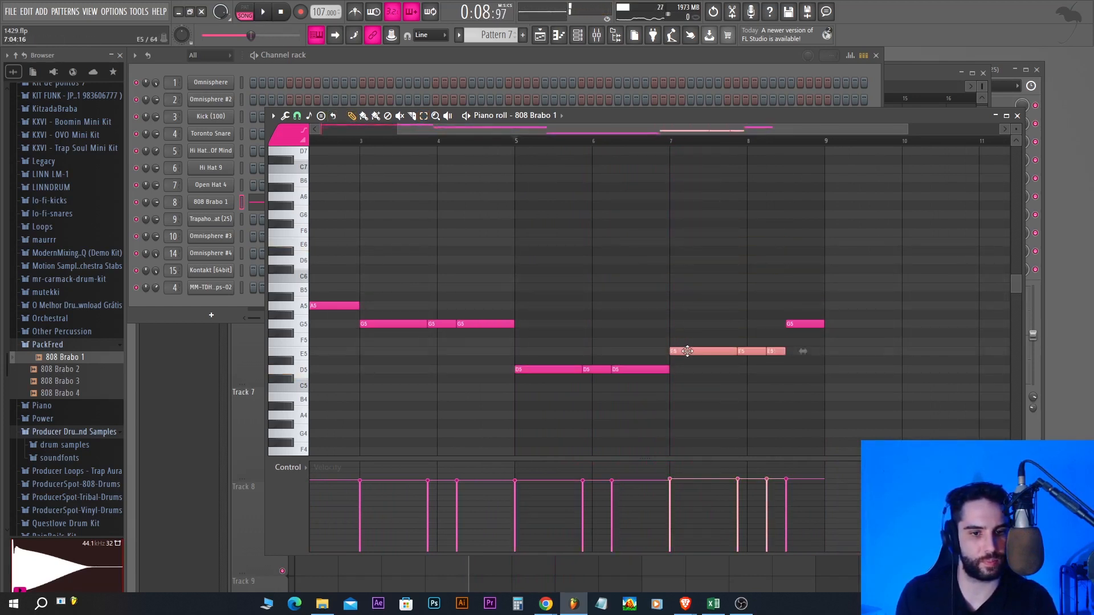
key("space")
left_click(623, 204)
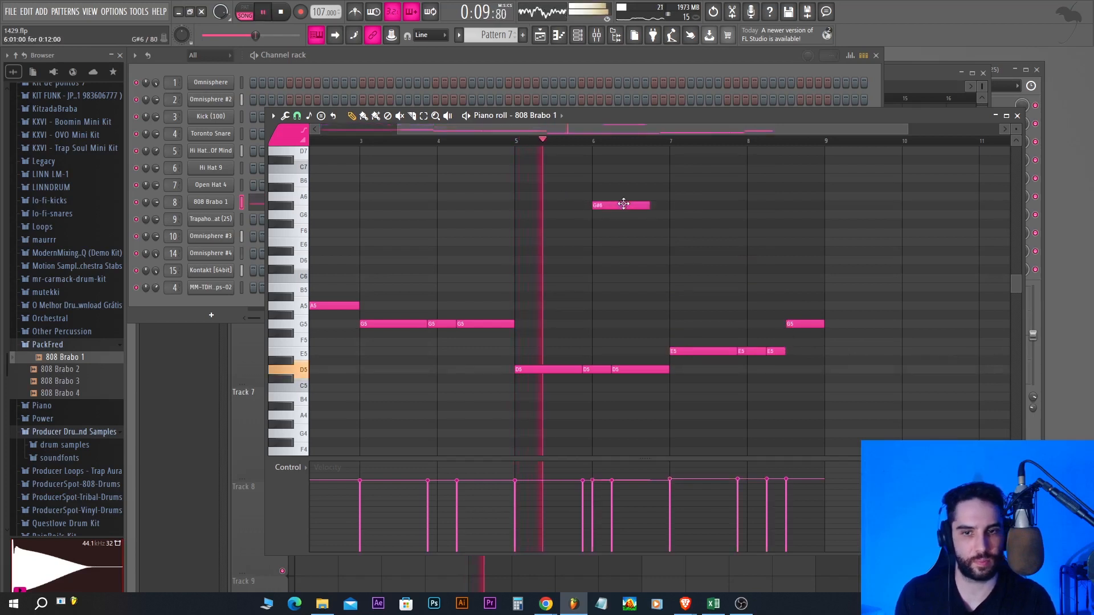
right_click(624, 205)
key("space")
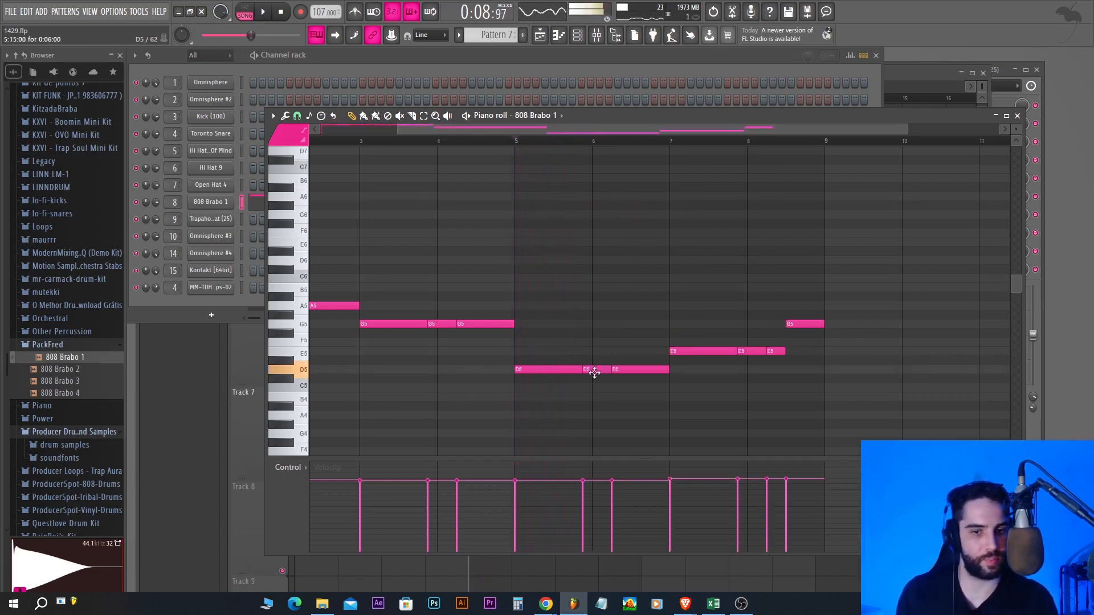
Step: Raise the middle D5 note just before bar 6 an octave to D6 and listen to the 808 line
left_click_drag(594, 371, 595, 261)
key("space")
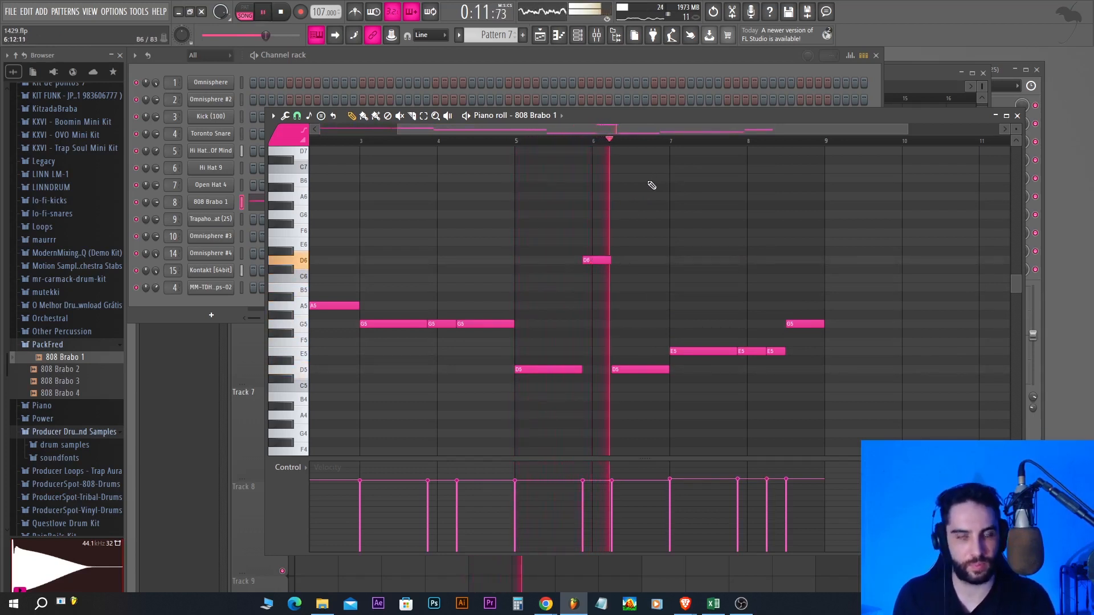
left_click_drag(398, 128, 314, 129)
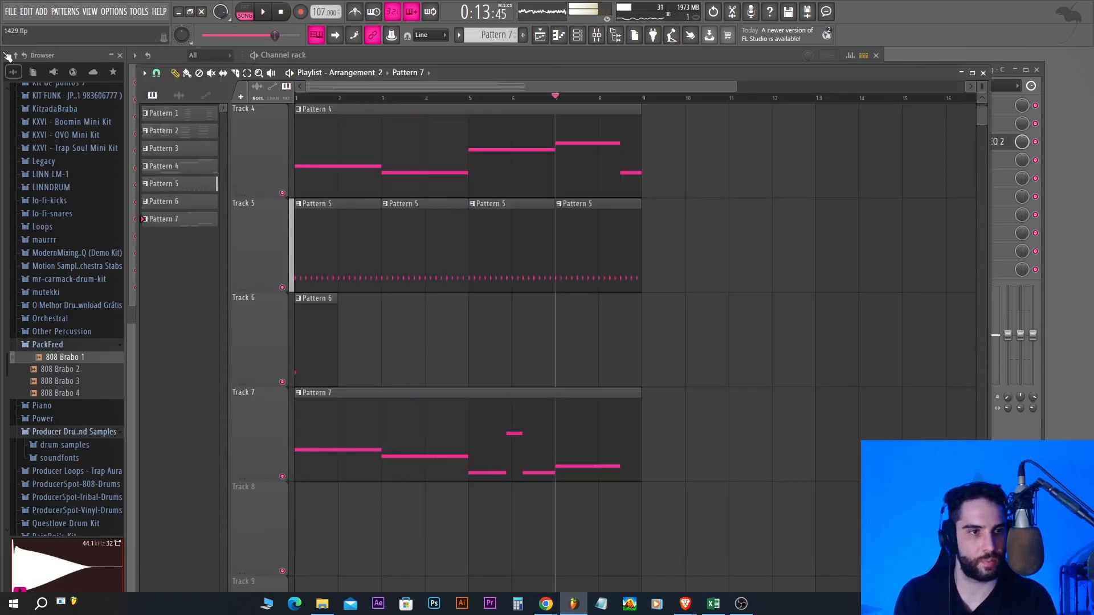
Step: Save the project and show Tracks 1 to 7 together in the playlist with empty bars after the clips
left_click(10, 11)
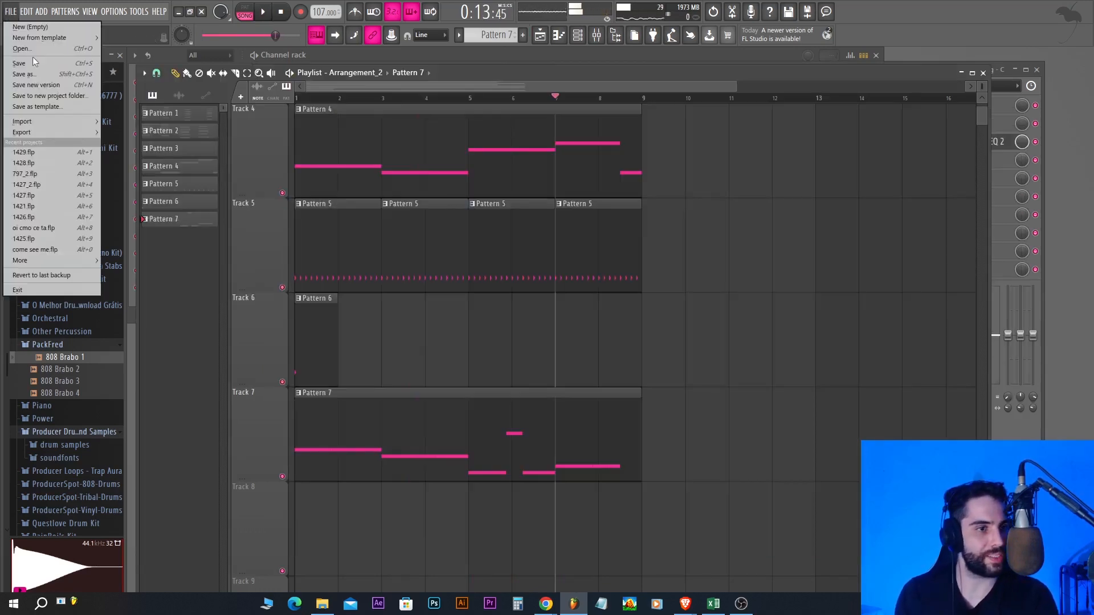
left_click(24, 64)
left_click_drag(982, 86, 840, 91)
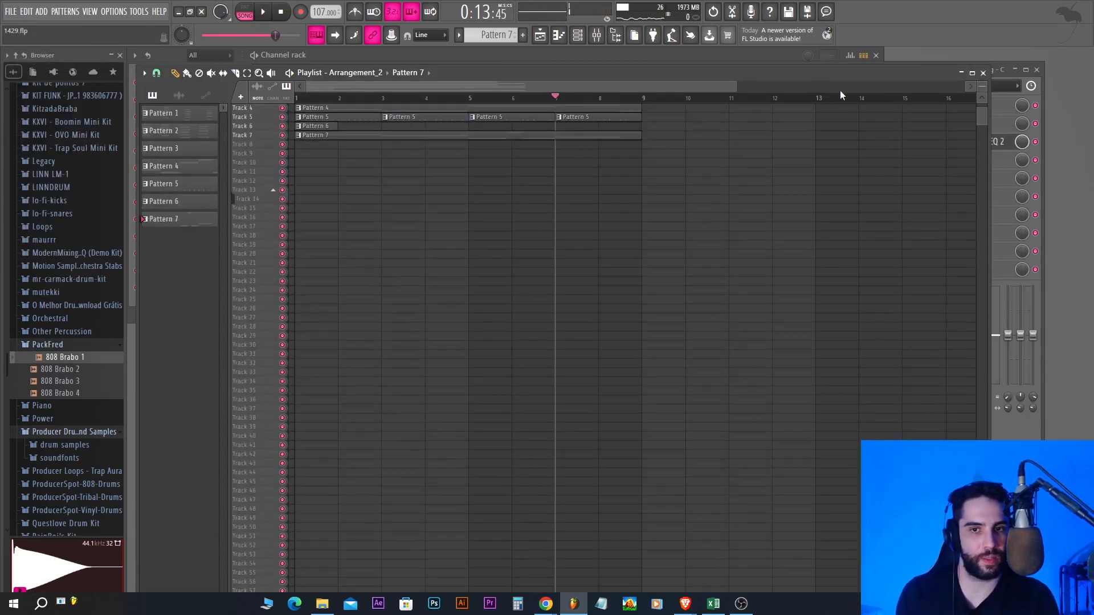
left_click_drag(735, 89, 1053, 98)
left_click_drag(983, 109, 982, 63)
scroll(650, 188, "up", 1)
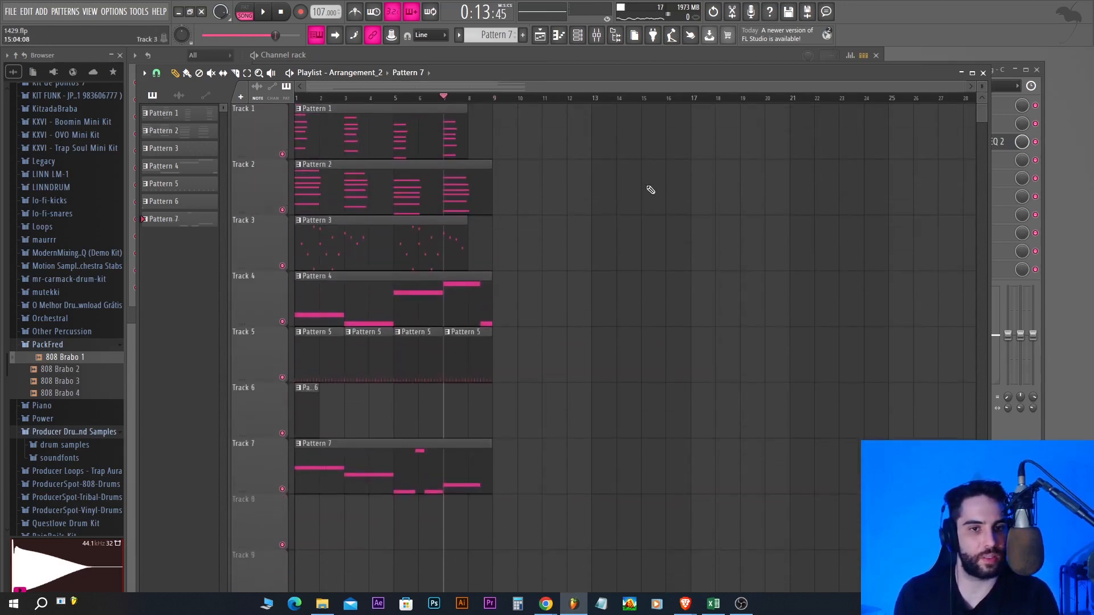
Step: Save the project and duplicate all clips on Tracks 1 to 7 four times in a row, filling bars 1 to 40
left_click(11, 10)
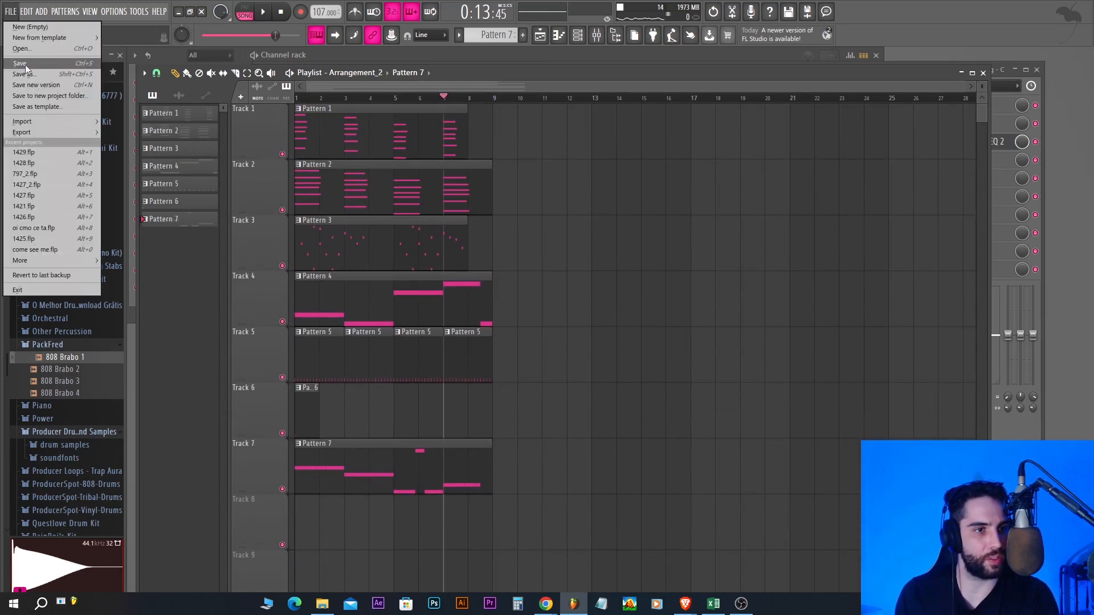
left_click(25, 66)
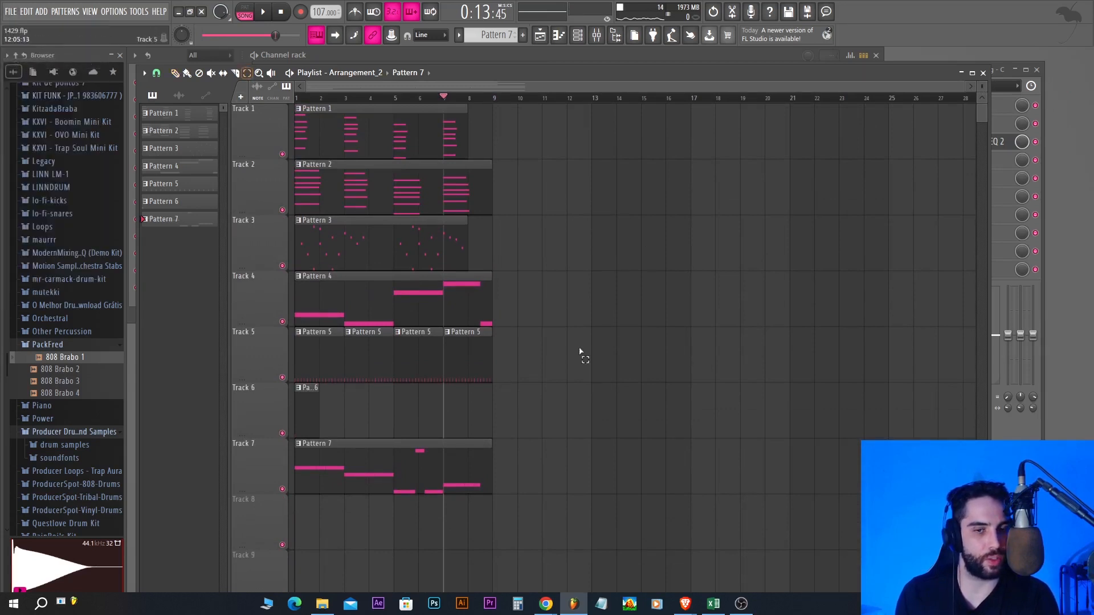
left_click_drag(584, 485, 251, 106)
left_click(158, 74)
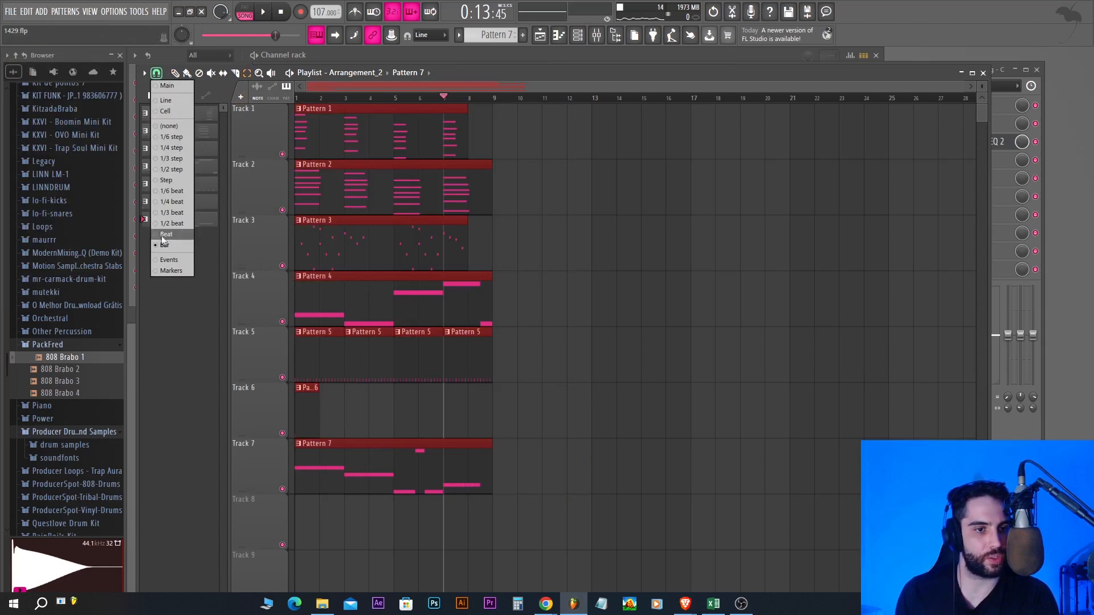
left_click(175, 73)
key("ctrl+b")
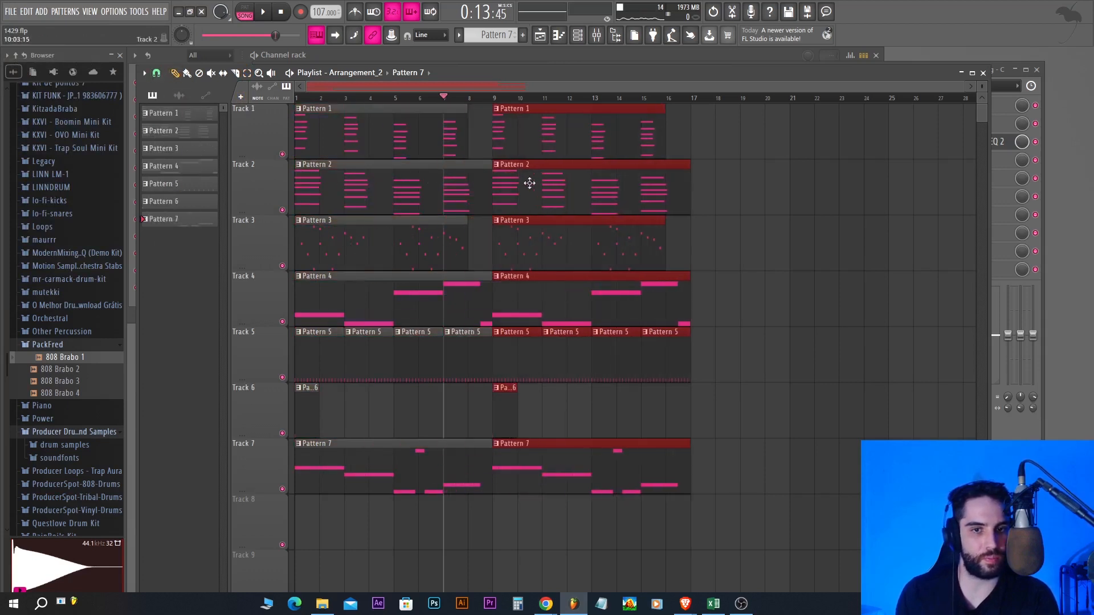
key("ctrl+b")
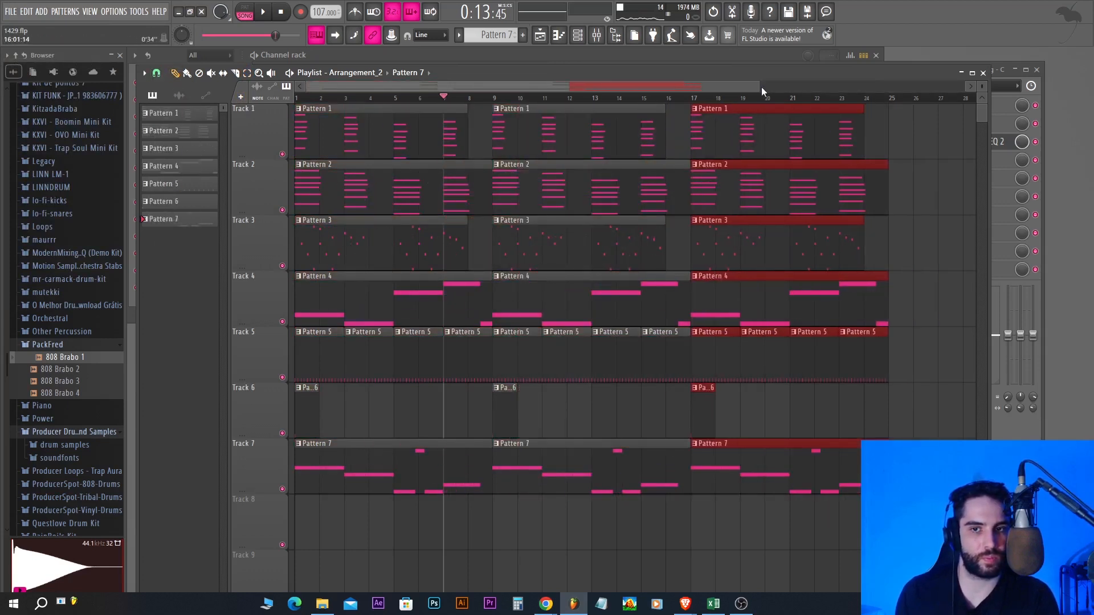
left_click_drag(762, 87, 966, 87)
mouse_move(582, 187)
left_mouse_down("shift")
mouse_move(908, 183)
mouse_move(851, 189)
left_mouse_up("shift")
Step: Mute the Pattern 5, 6 and 7 clips in bars 1 to 8 and play the arrangement from the start
left_click(415, 530)
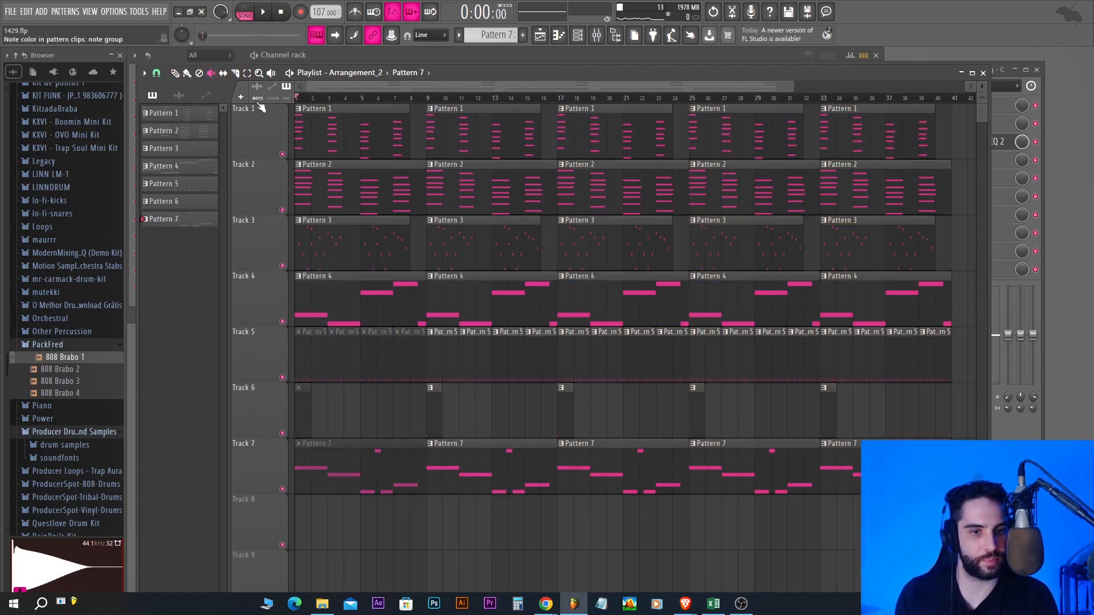
key("space")
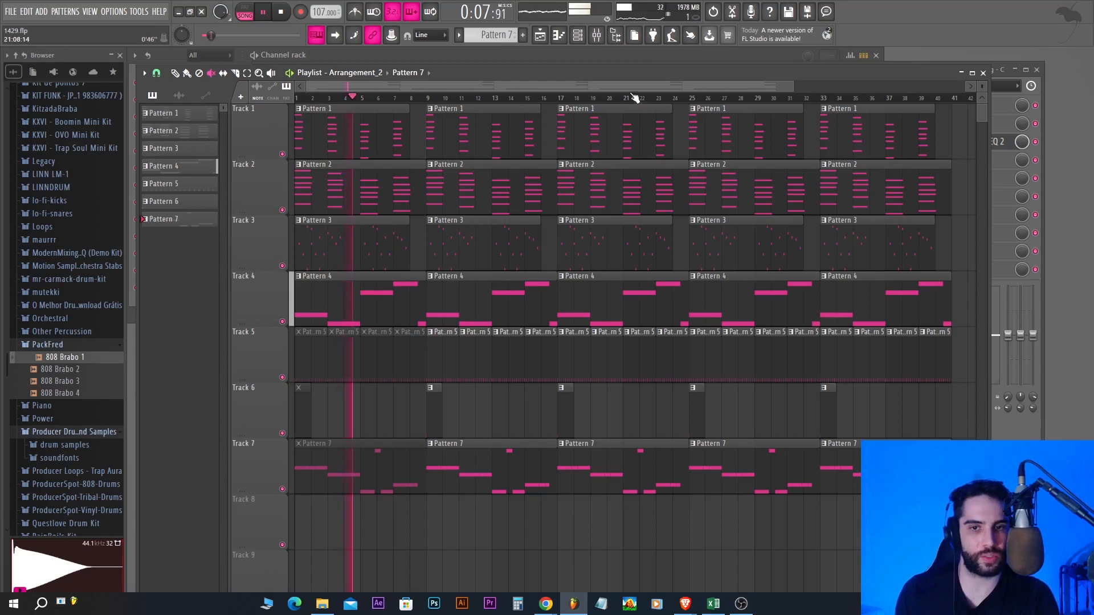
left_click_drag(625, 87, 648, 87)
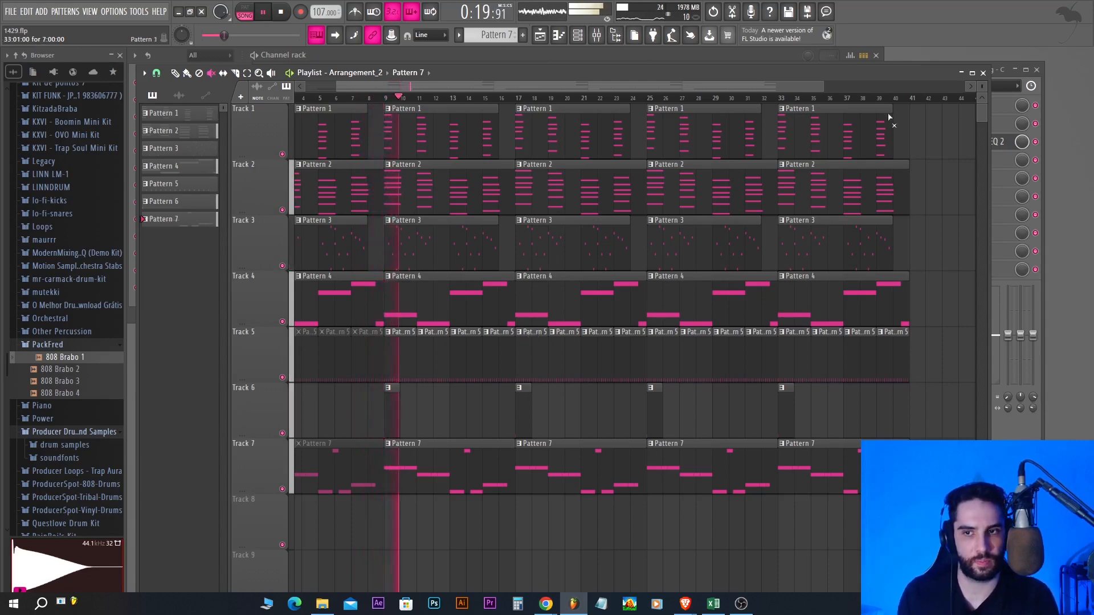
Step: Set the tempo to 112 BPM and lower the mixer volumes of the 808 to about -9.3 dB and Hi Hat 3 to about -15 dB
left_click(597, 35)
left_click_drag(319, 13, 320, 9)
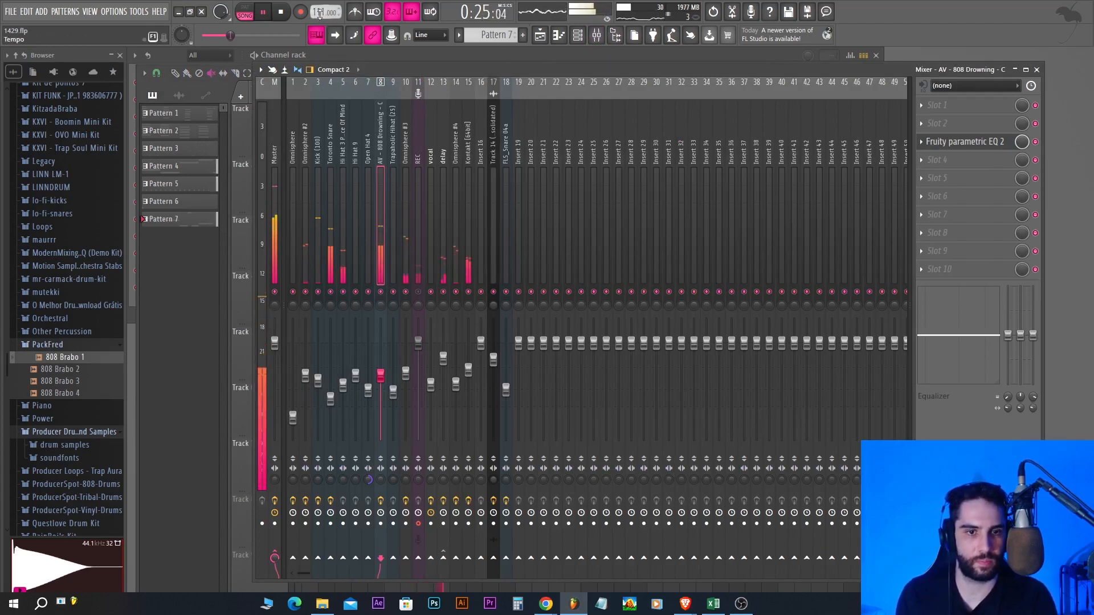
left_click_drag(320, 13, 320, 10)
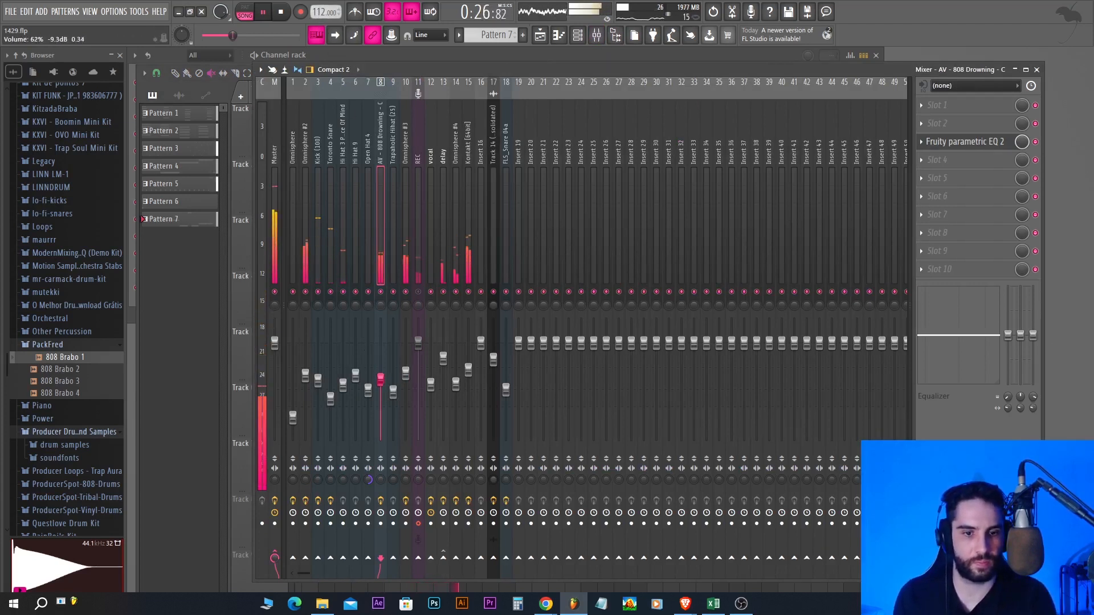
left_click(346, 397)
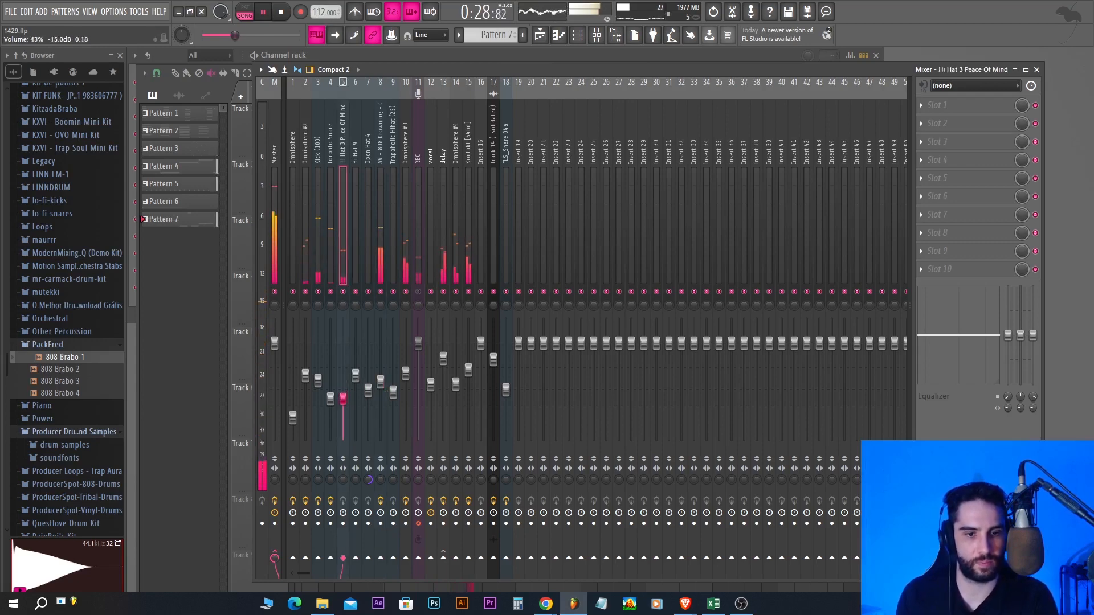
left_click(544, 39)
left_click(545, 39)
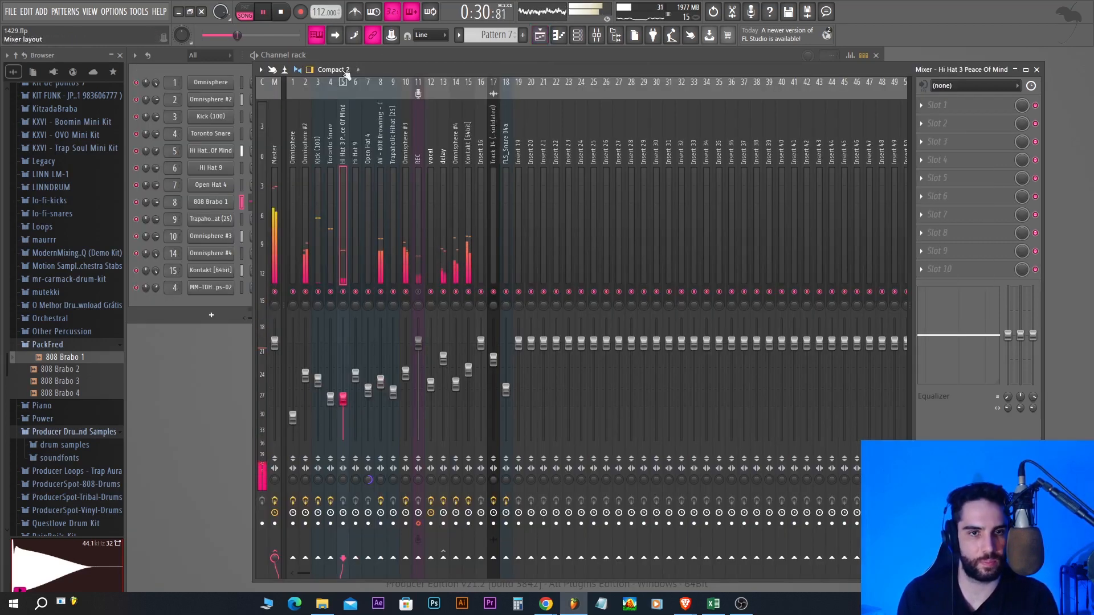
key("space")
left_click(542, 37)
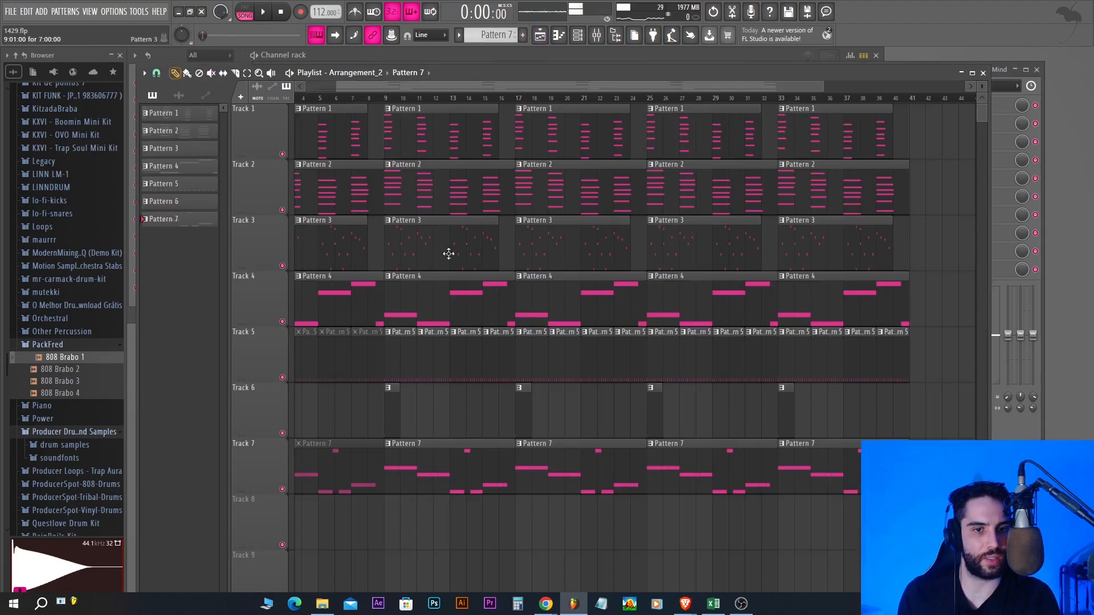
Step: Open Pattern 5's Hi Hat 3 channel in the piano roll and set song playback to start at bar 9
key("F6")
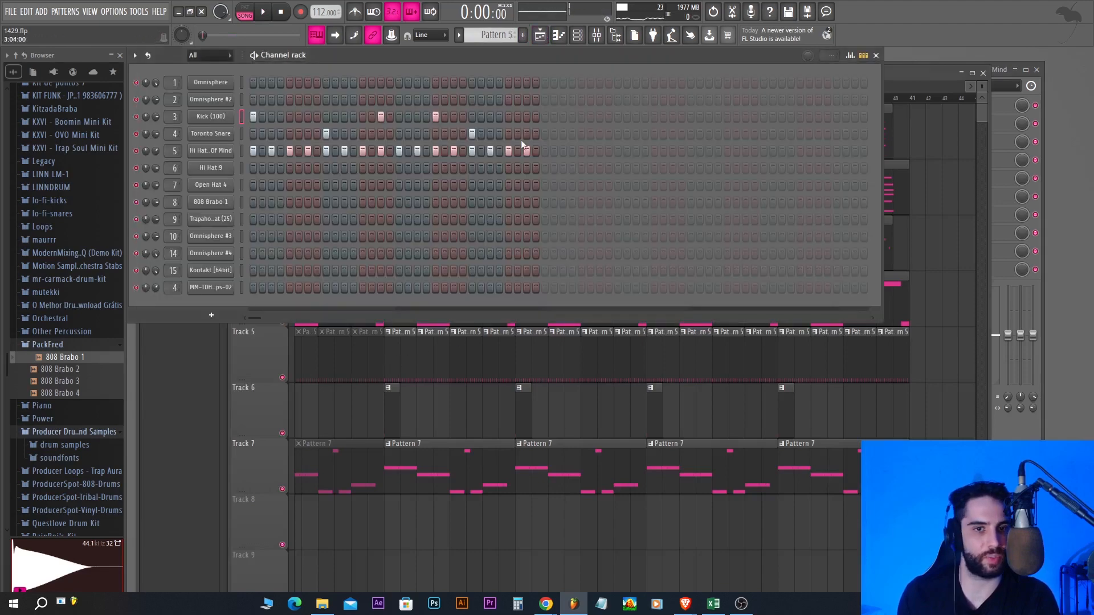
left_click(242, 151)
key("space")
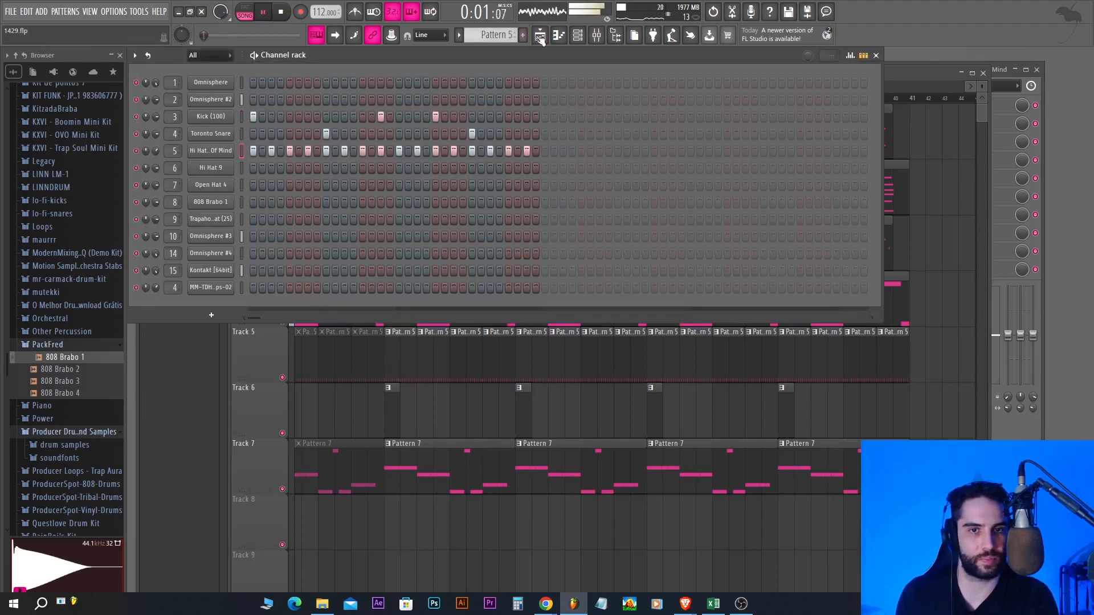
left_click(541, 39)
left_click(386, 99)
left_click(798, 56)
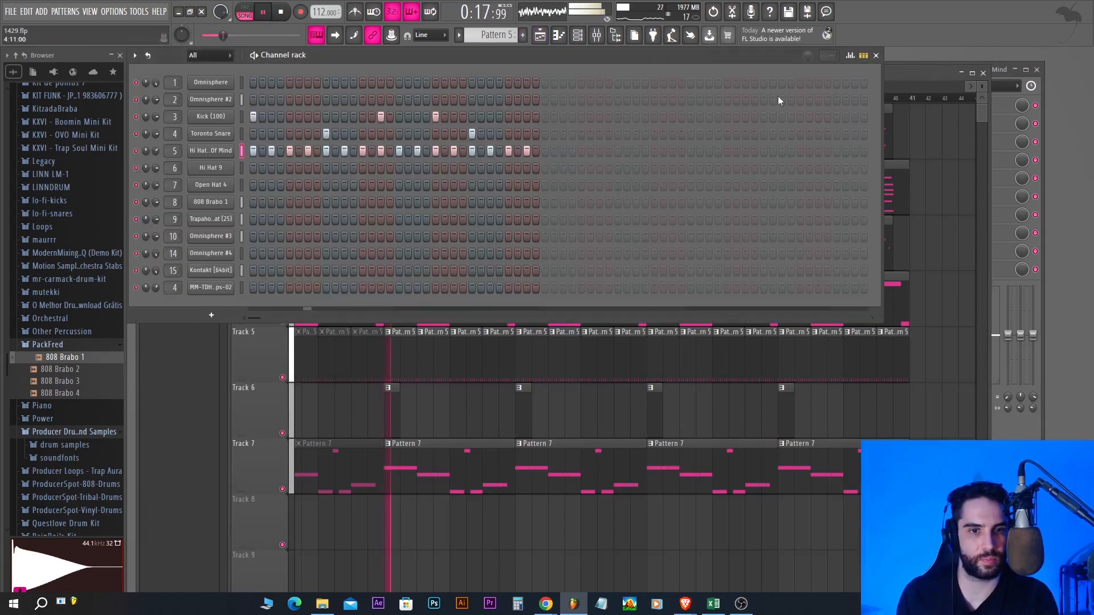
right_click(221, 151)
left_click(250, 151)
key("space")
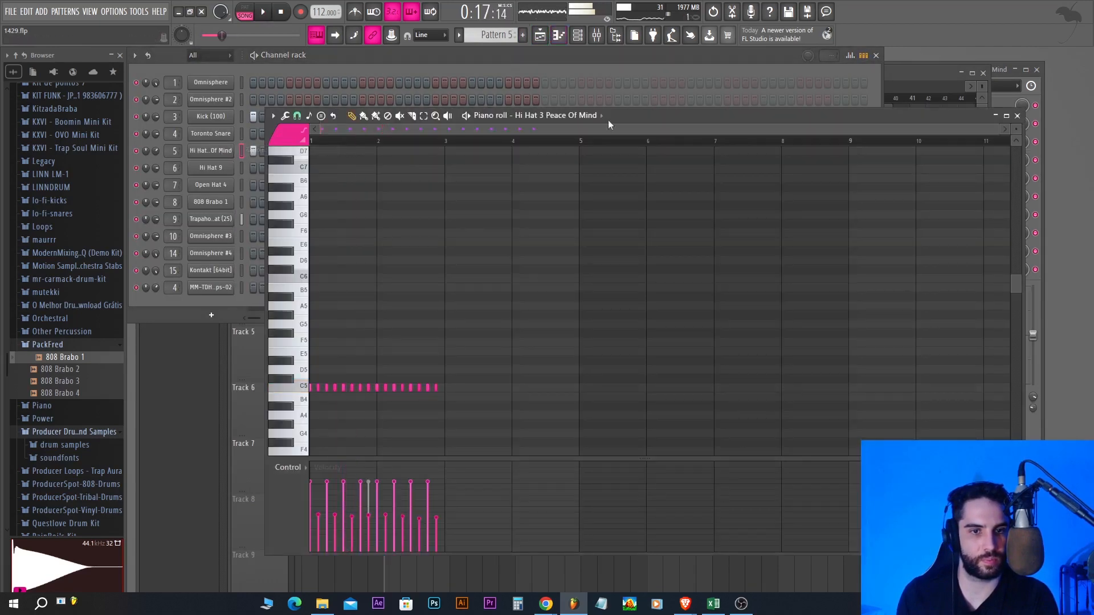
Step: Set the piano roll snap to 1/3 step and paint a six-note D5 hi-hat roll between the fourth and fifth hits of bar 1
left_click_drag(999, 131, 528, 130)
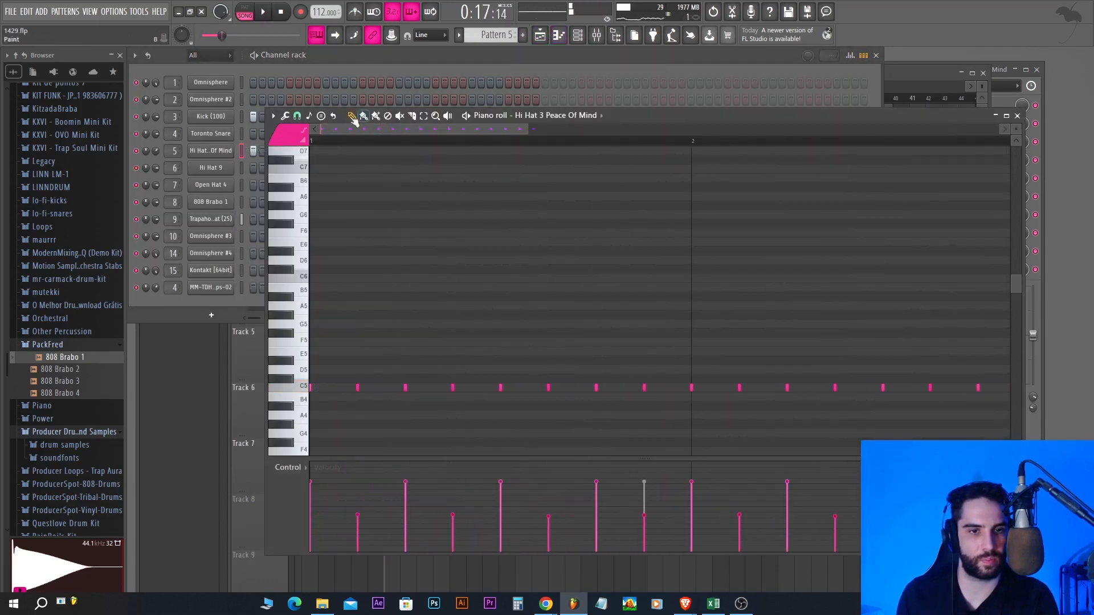
left_click(300, 117)
left_click(316, 203)
key("space")
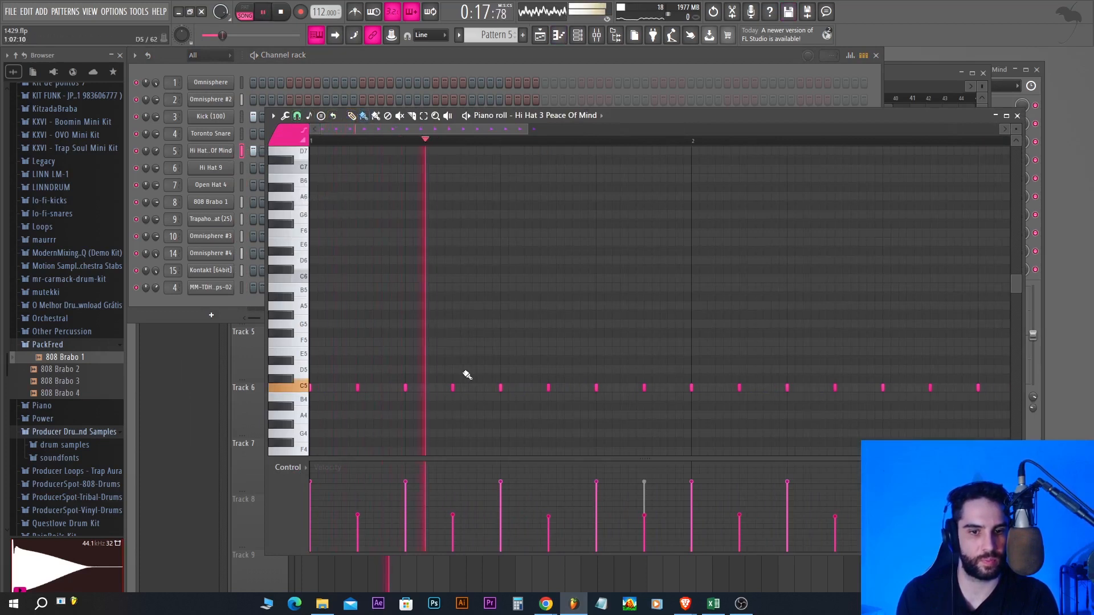
left_click(483, 370)
right_click(485, 370)
key("space")
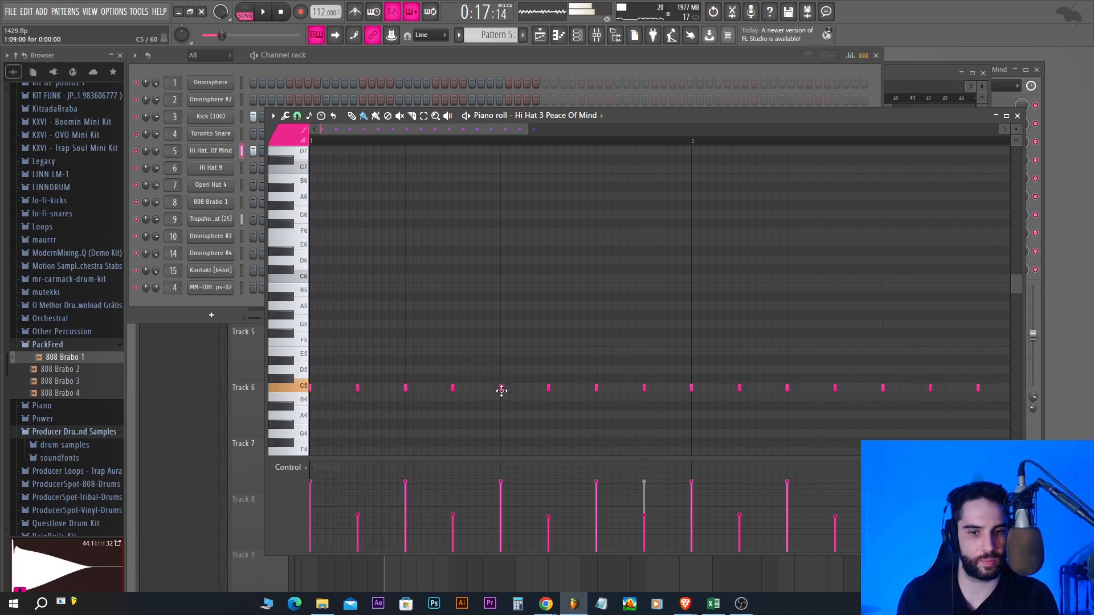
key("space")
left_click_drag(453, 370, 501, 369)
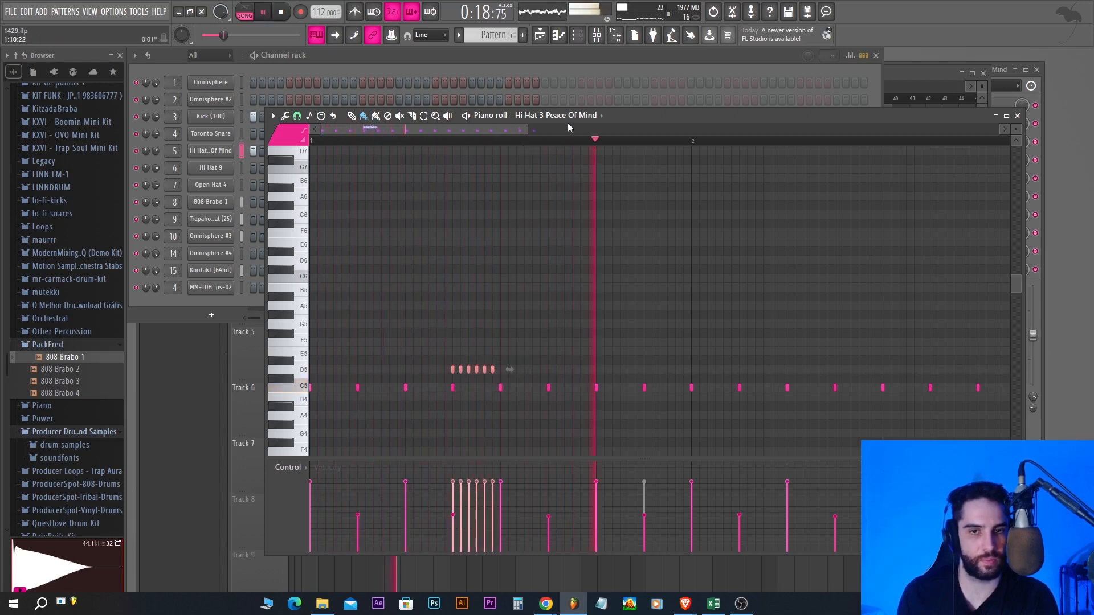
Step: Delete the C5 hi-hat hit at the start of bar 2 and lower the D5 roll's velocities to match the softer hits
right_click(690, 387)
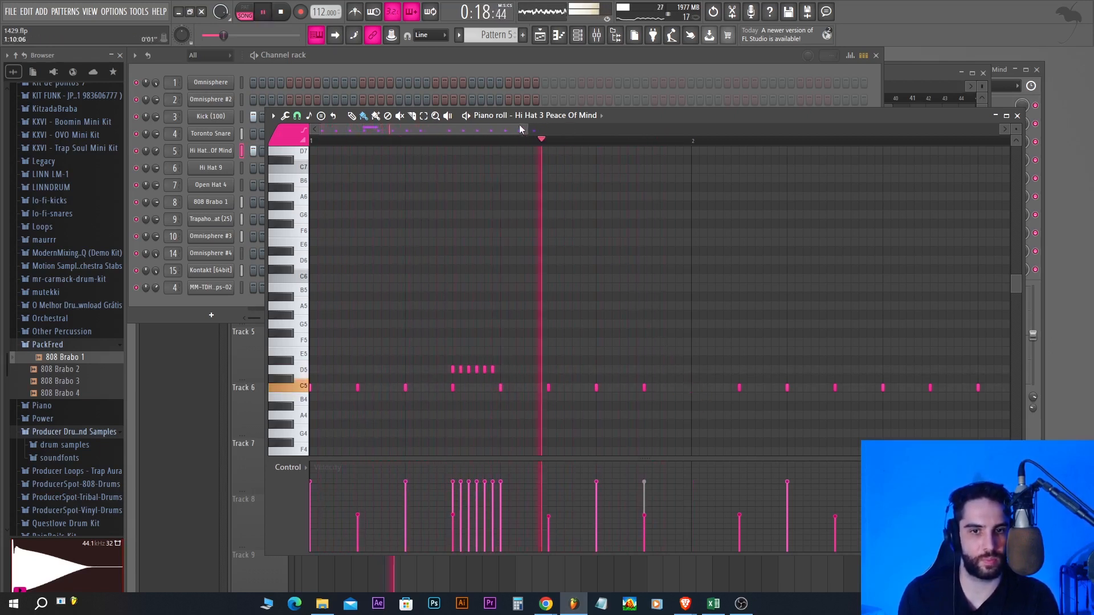
left_click_drag(519, 128, 672, 154)
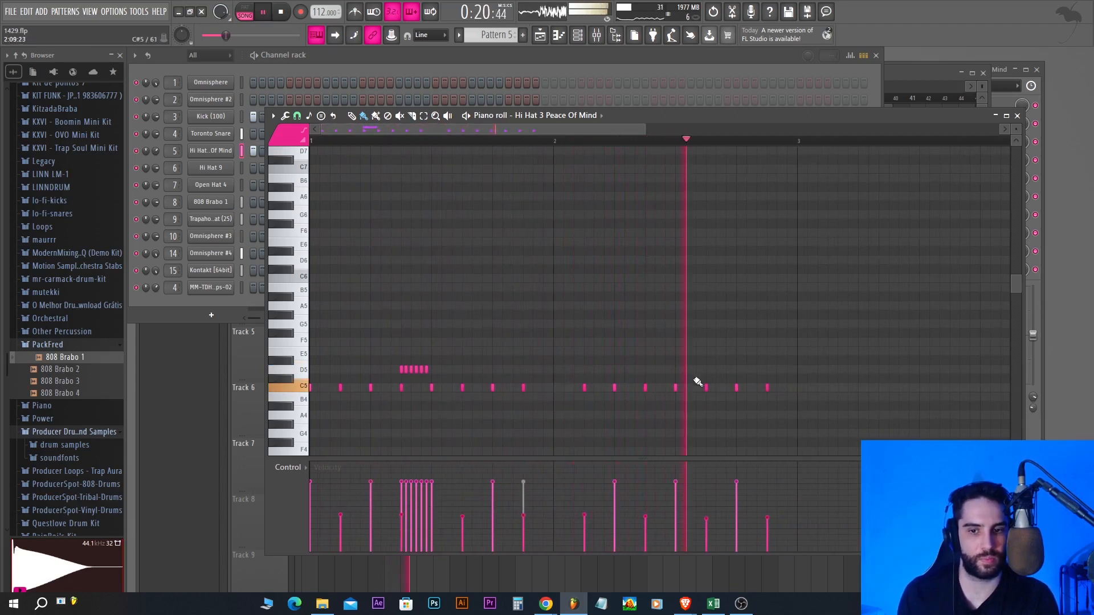
scroll(684, 365, "down", 3)
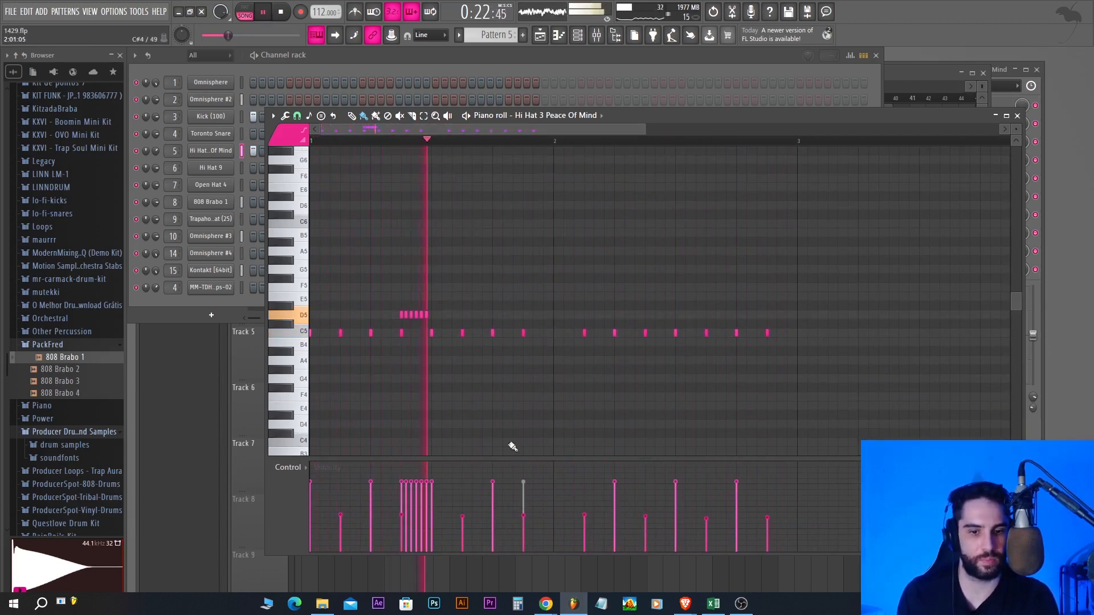
left_click_drag(447, 519, 403, 519)
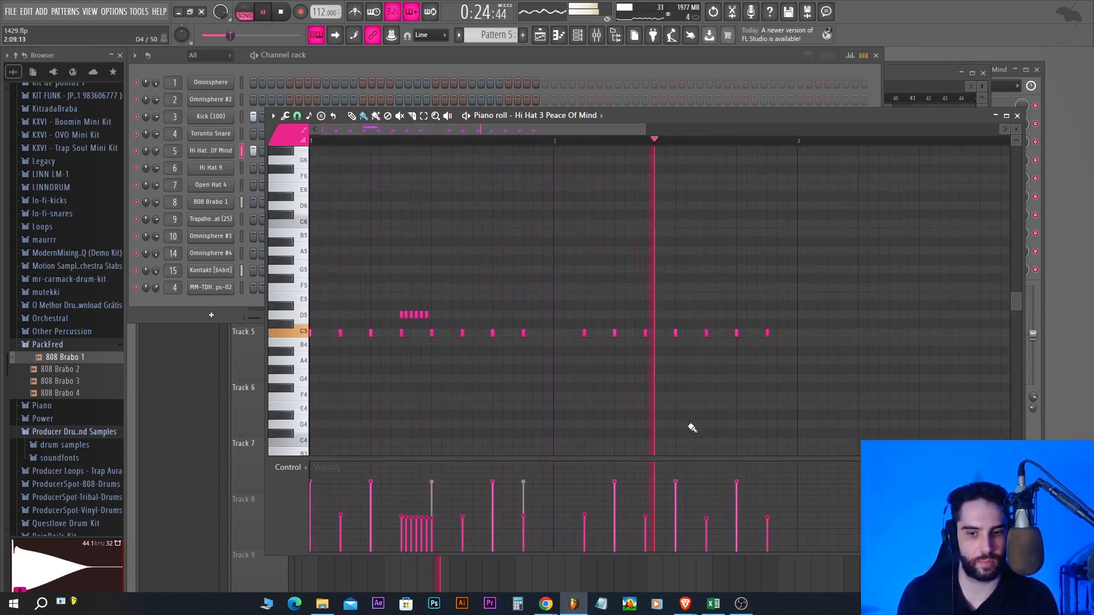
Step: Paint a five-note D4 hi-hat roll between the last two hits of bar 2 and stop playback
mouse_move(742, 426)
left_mouse_down()
mouse_move(755, 425)
mouse_move(738, 426)
left_mouse_up()
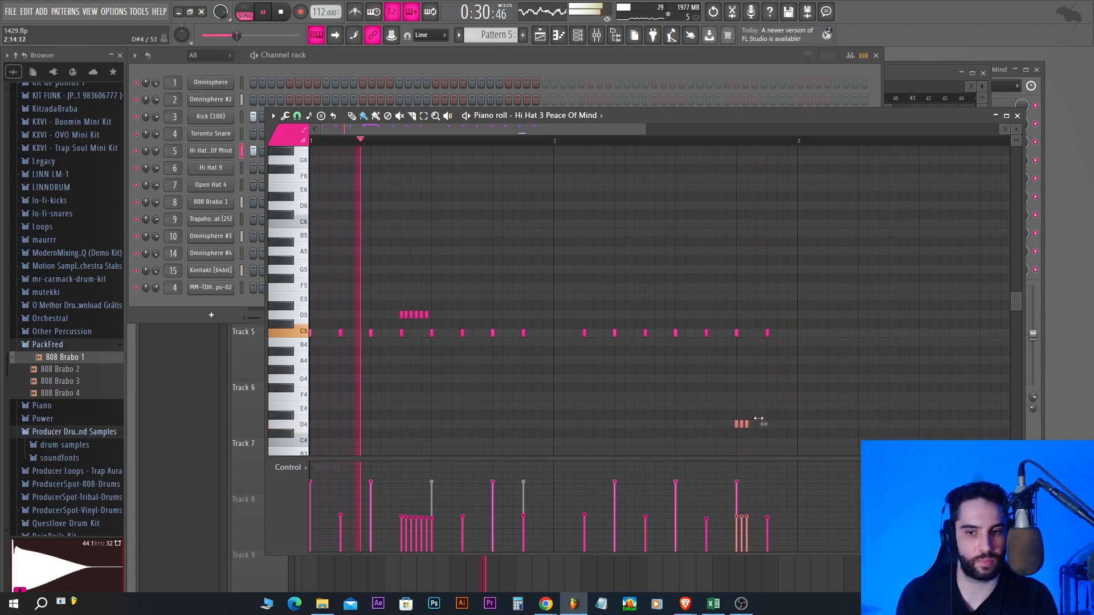
left_click(753, 425)
left_click_drag(758, 425, 763, 425)
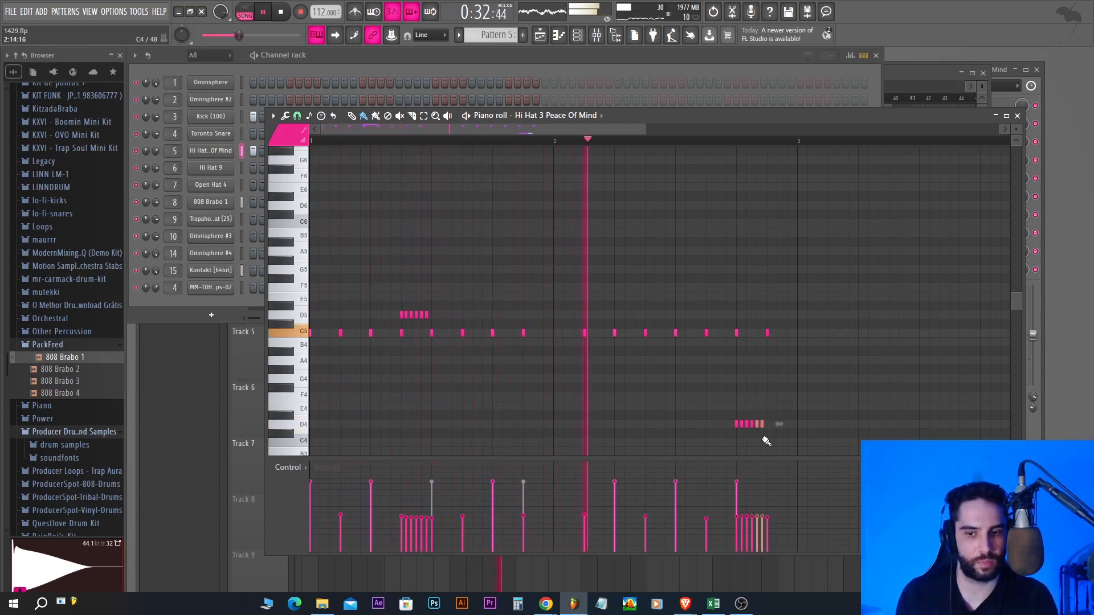
right_click(763, 424)
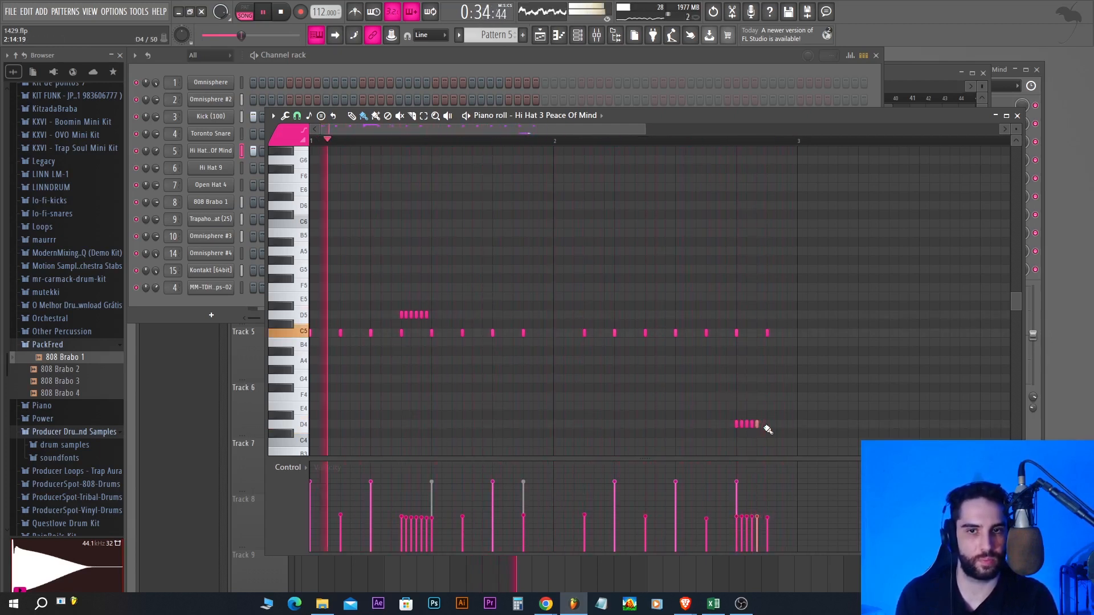
key("space")
Step: Return to the playlist, save the project and play the arrangement from bar 16
left_click(541, 36)
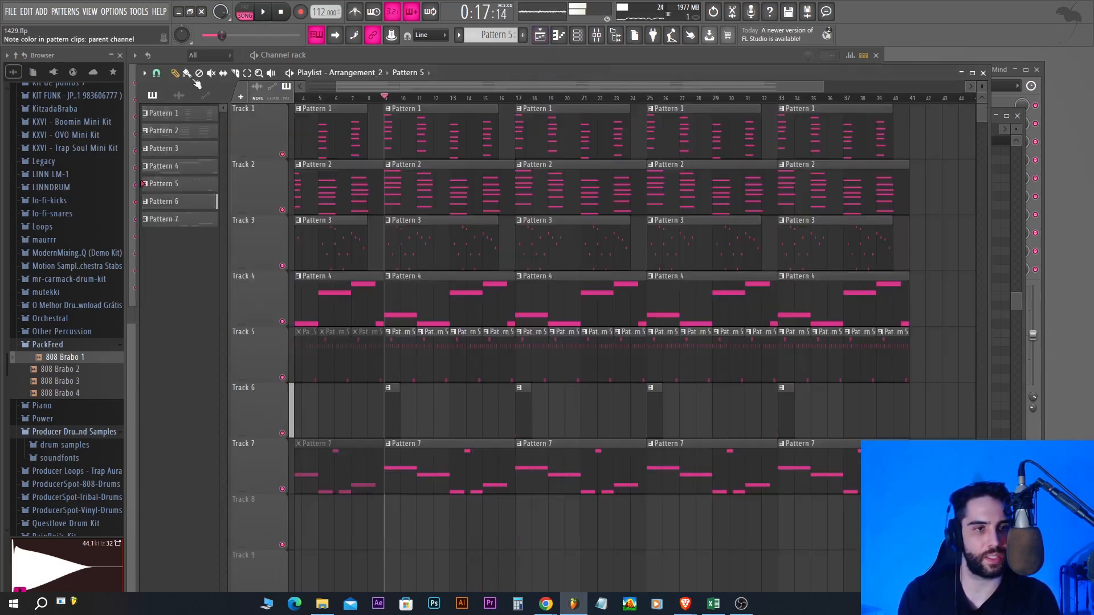
left_click(17, 11)
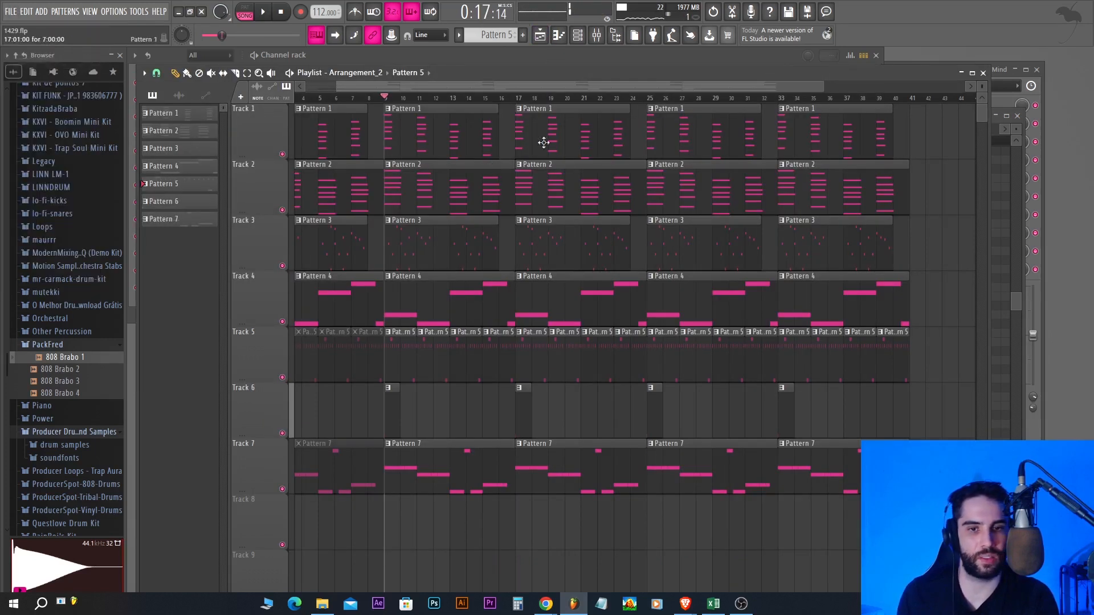
left_click(497, 100)
key("space")
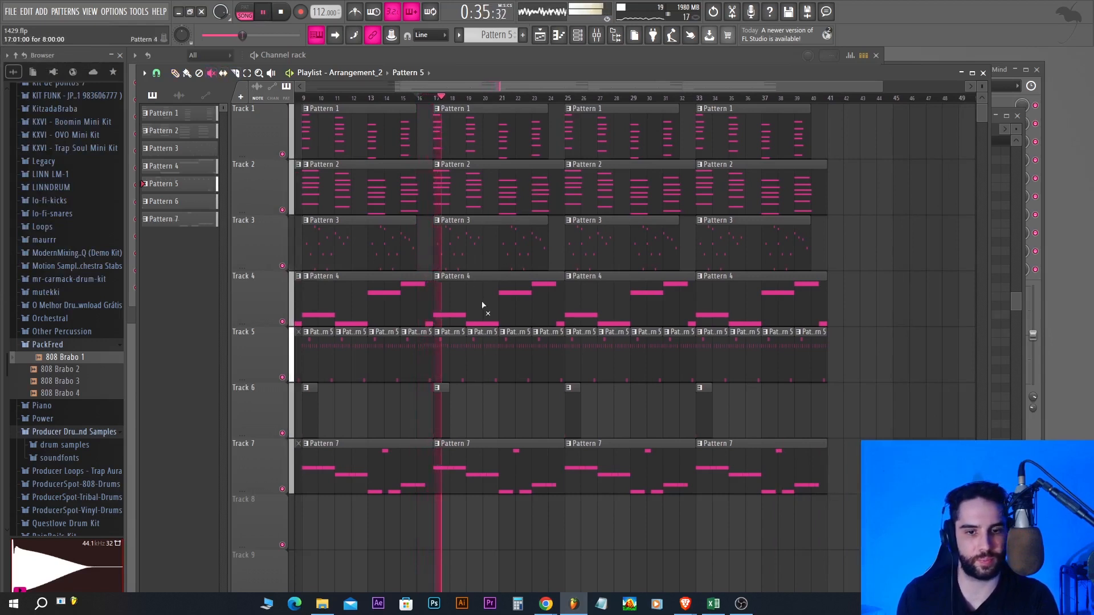
Step: Mute the Pattern 1, 3 and 4 clips in bars 17 to 24, replaying the transition from bar 16 to compare
key("space")
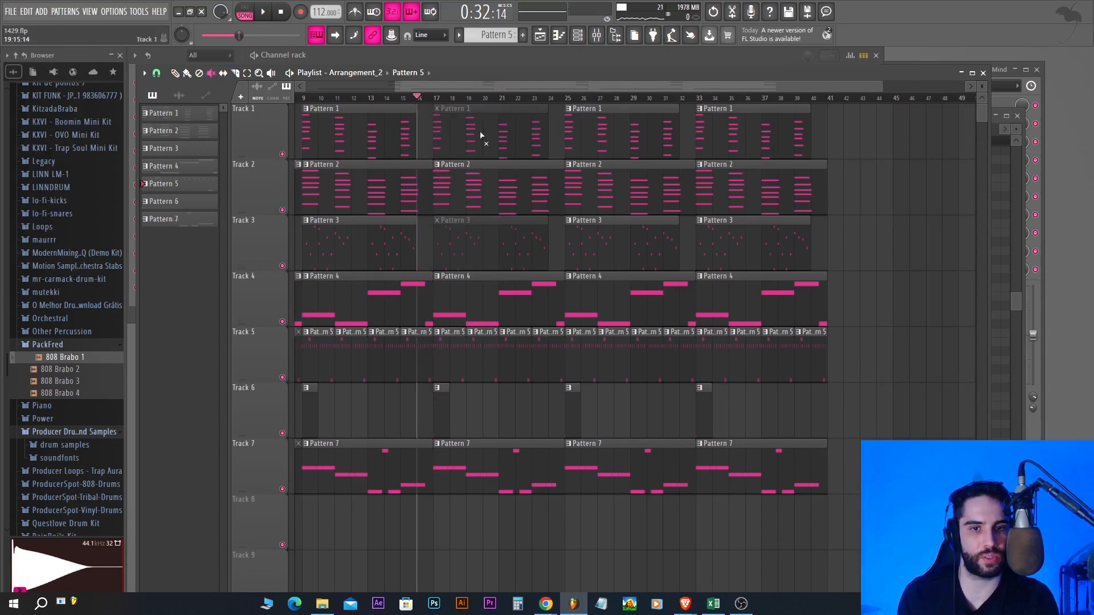
key("space")
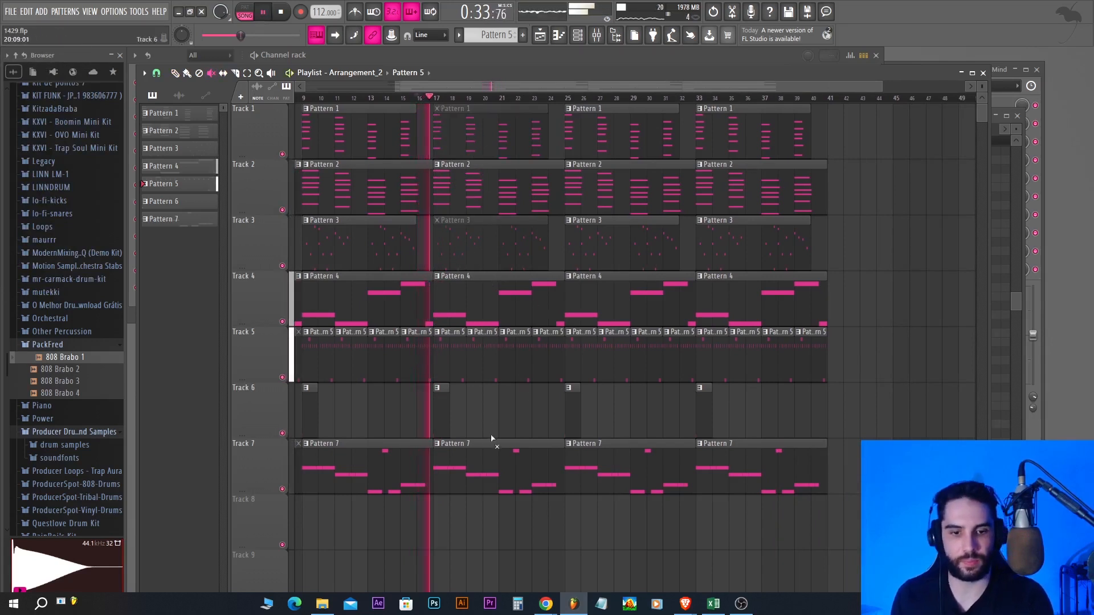
left_click(494, 453)
left_click(495, 463)
key("space")
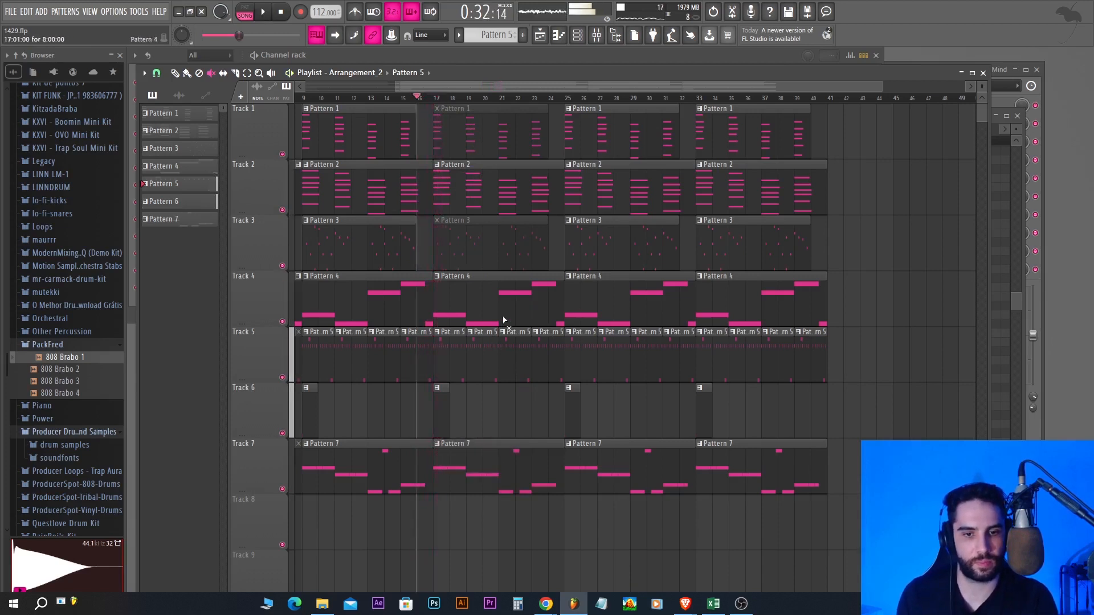
key("space")
left_click(504, 313)
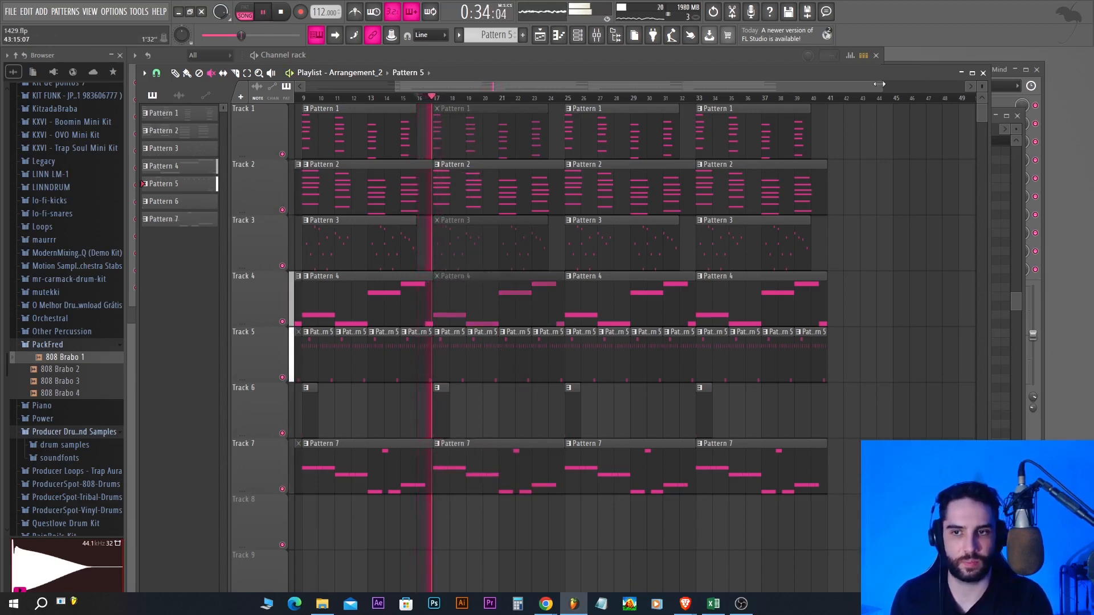
Step: Check the 808 track's level and effects in the mixer during playback, and return to the playlist
left_click_drag(879, 84, 929, 84)
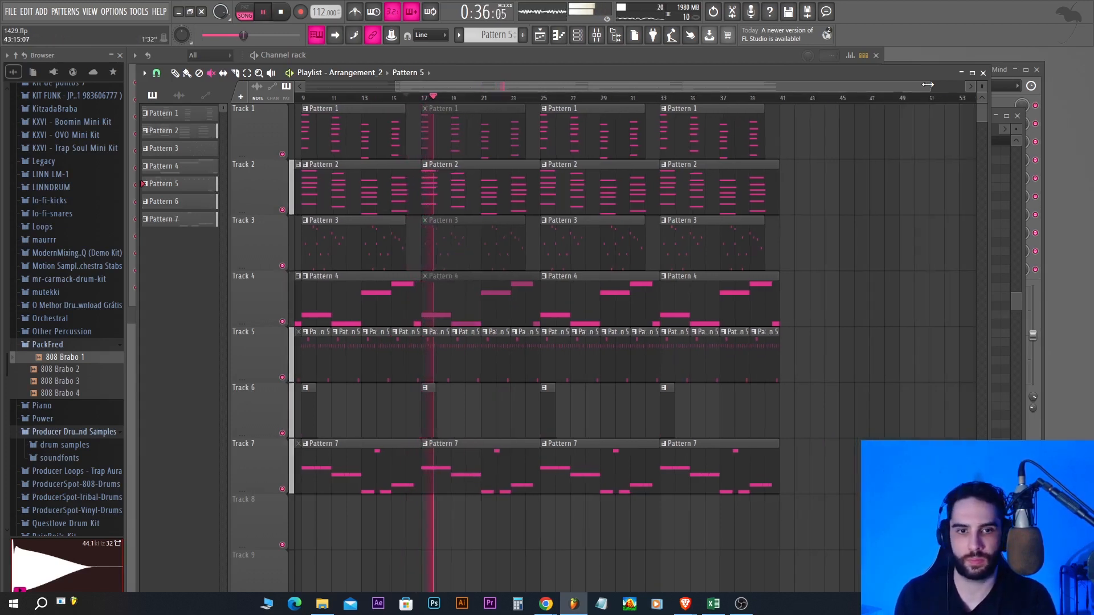
left_click(597, 36)
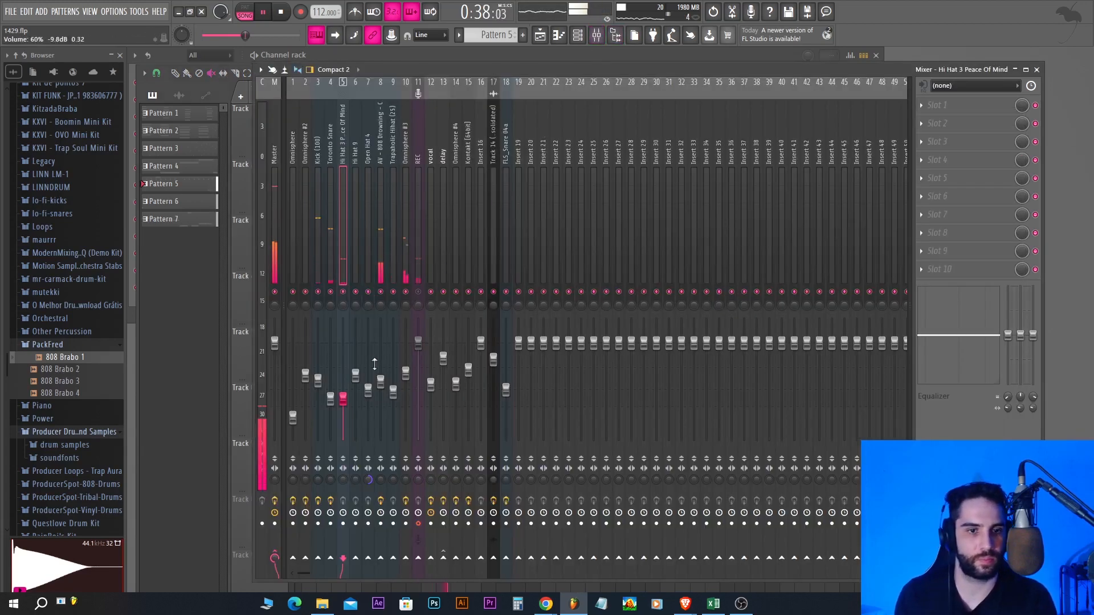
left_click(379, 386)
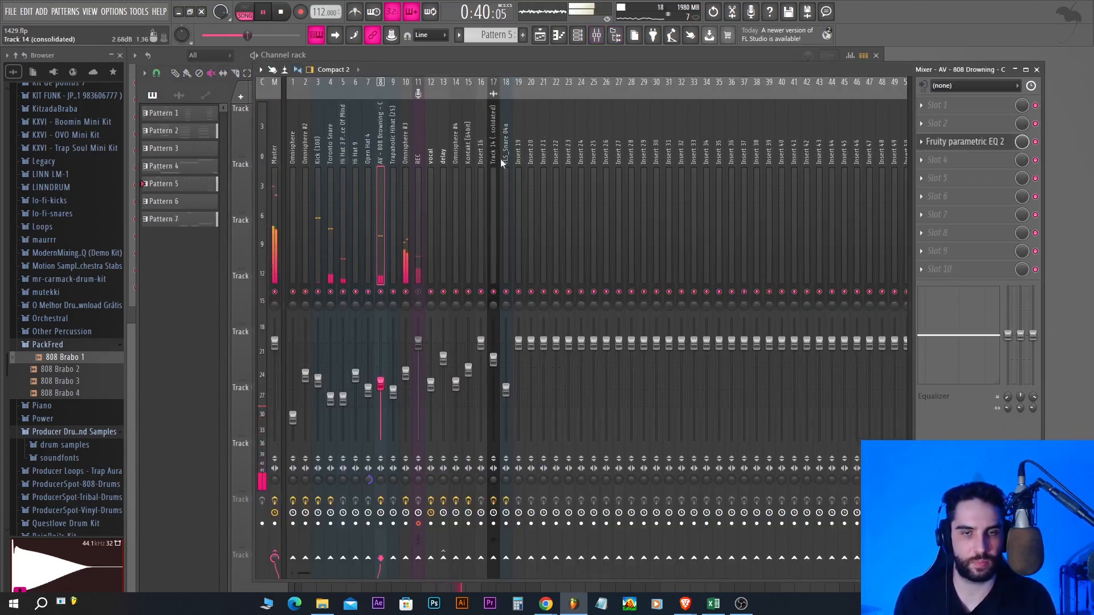
left_click(540, 36)
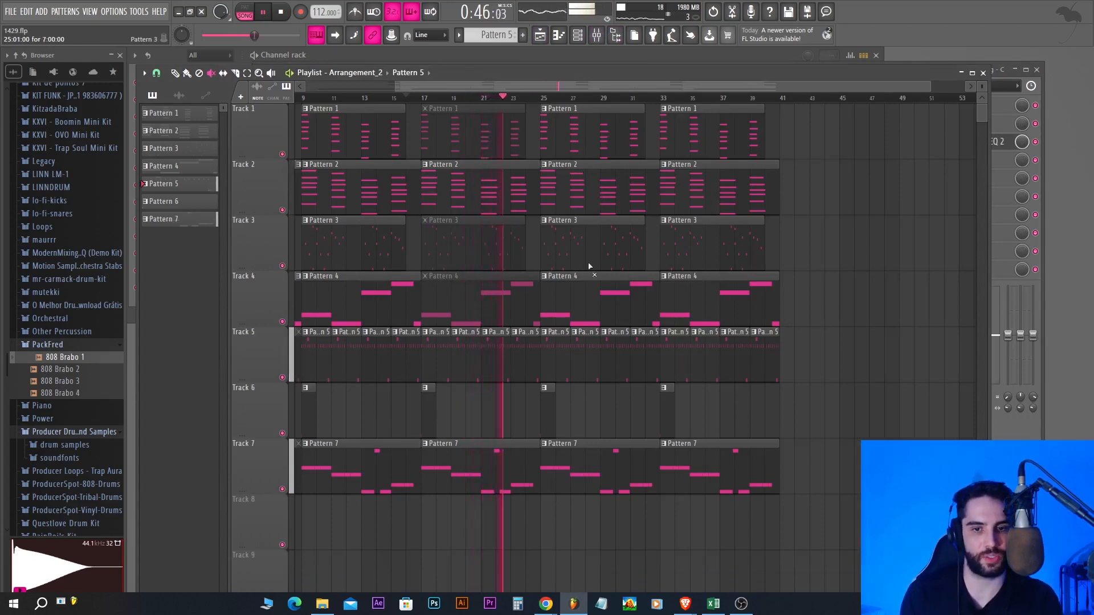
Step: Mute the Pattern 2 and Pattern 3 clips starting at bar 25, and shorten the Pattern 5 clip at bar 31 to one bar
left_click(572, 197)
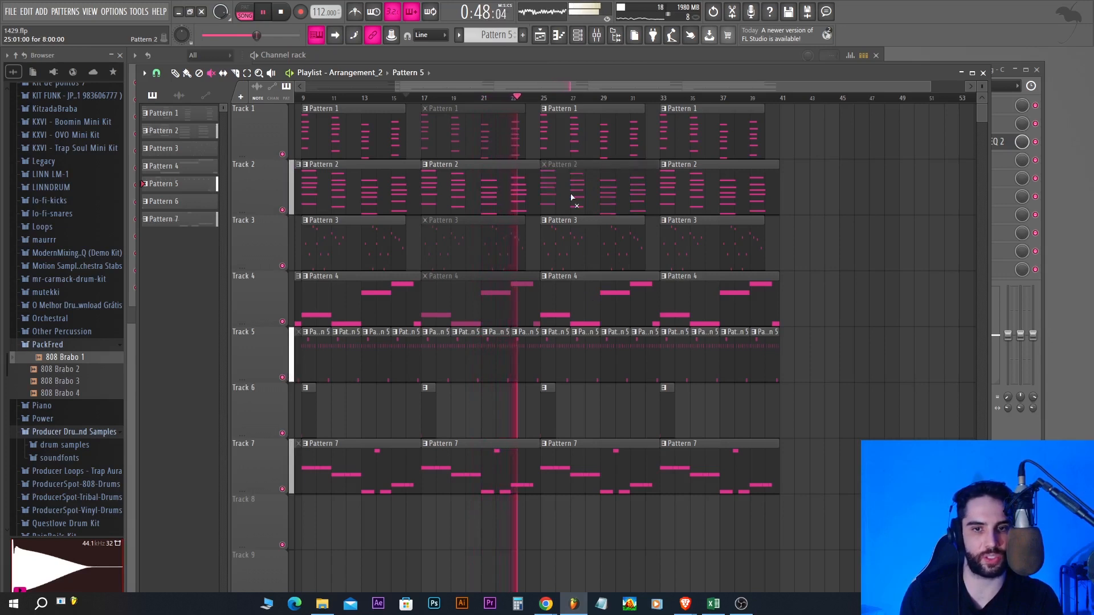
left_click(576, 264)
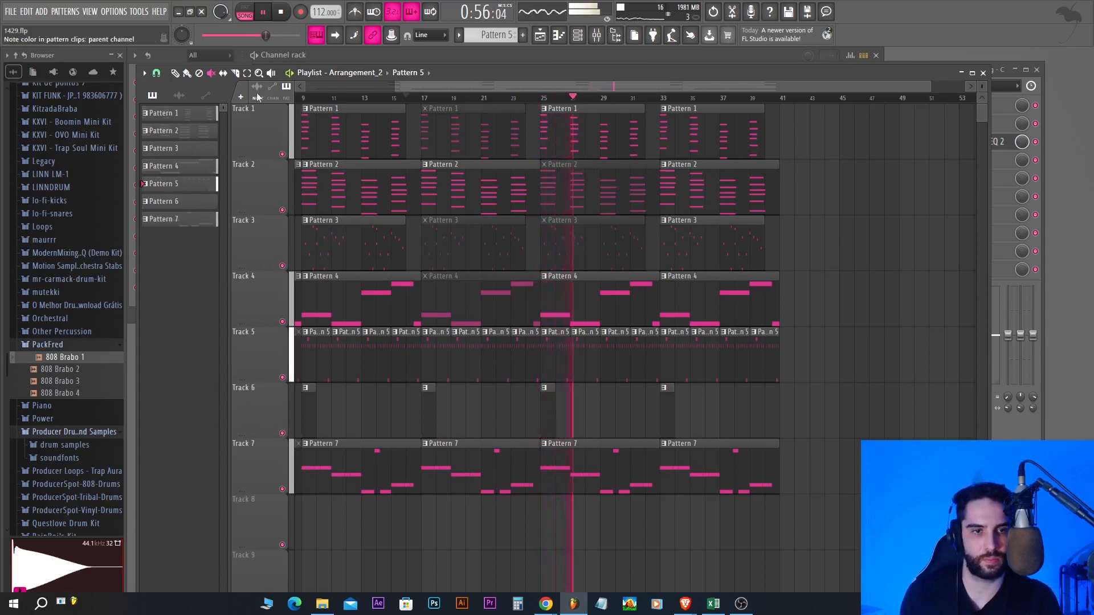
key("p")
left_click_drag(658, 337, 646, 336)
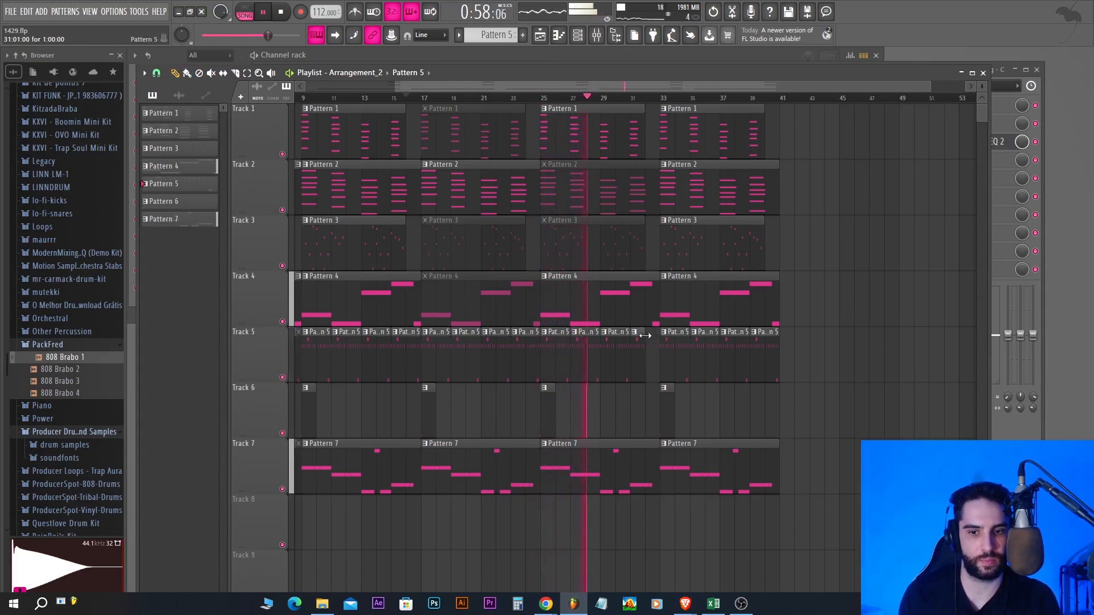
Step: Duplicate all clips from bars 17 to 40 so the copy starts at bar 41, keeping snapping set to Bar
left_click_drag(394, 91, 306, 91)
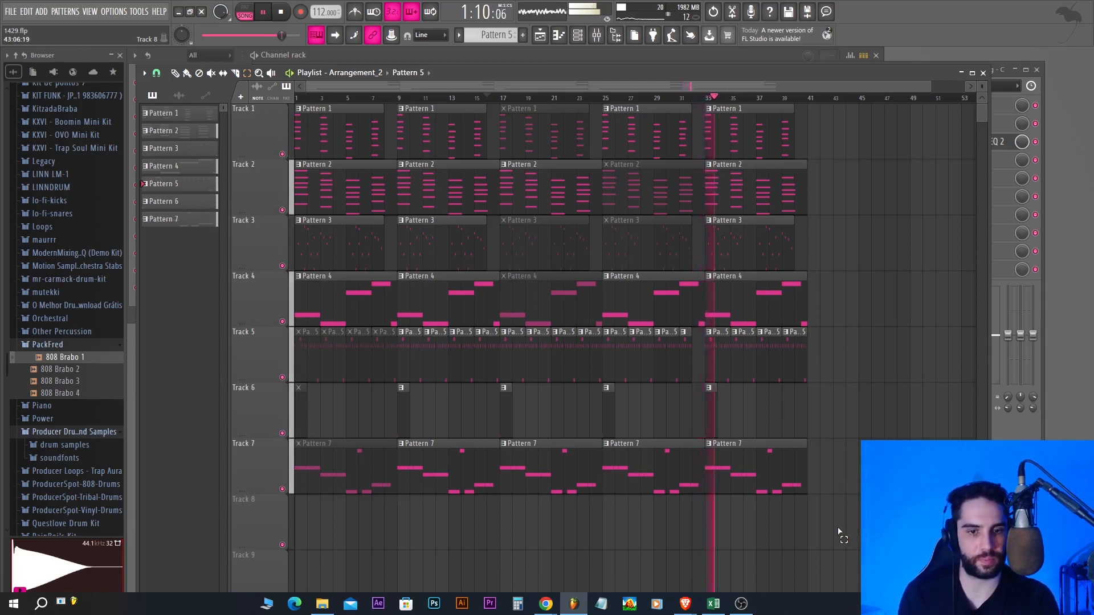
left_click_drag(982, 86, 943, 86)
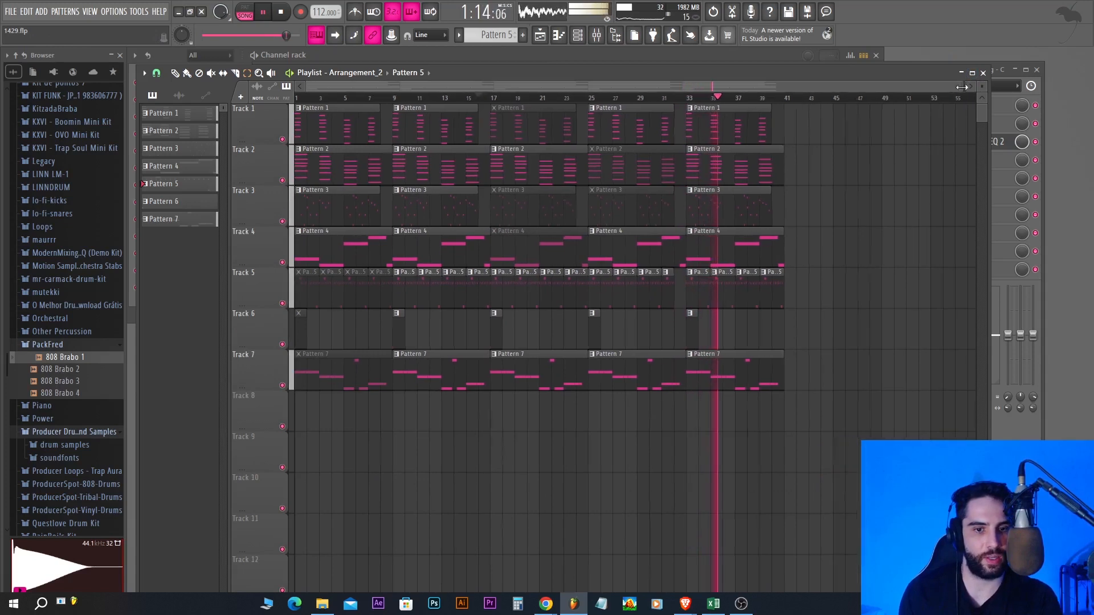
left_click_drag(838, 472, 494, 106)
left_click(156, 73)
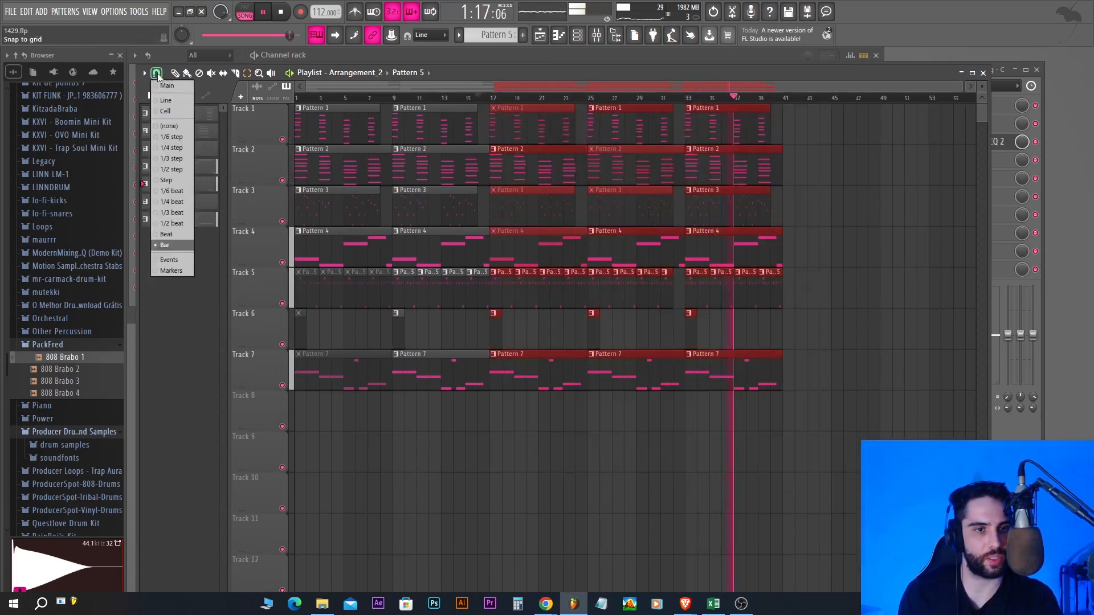
left_click(172, 246)
key("ctrl+b")
left_click_drag(816, 129, 825, 130)
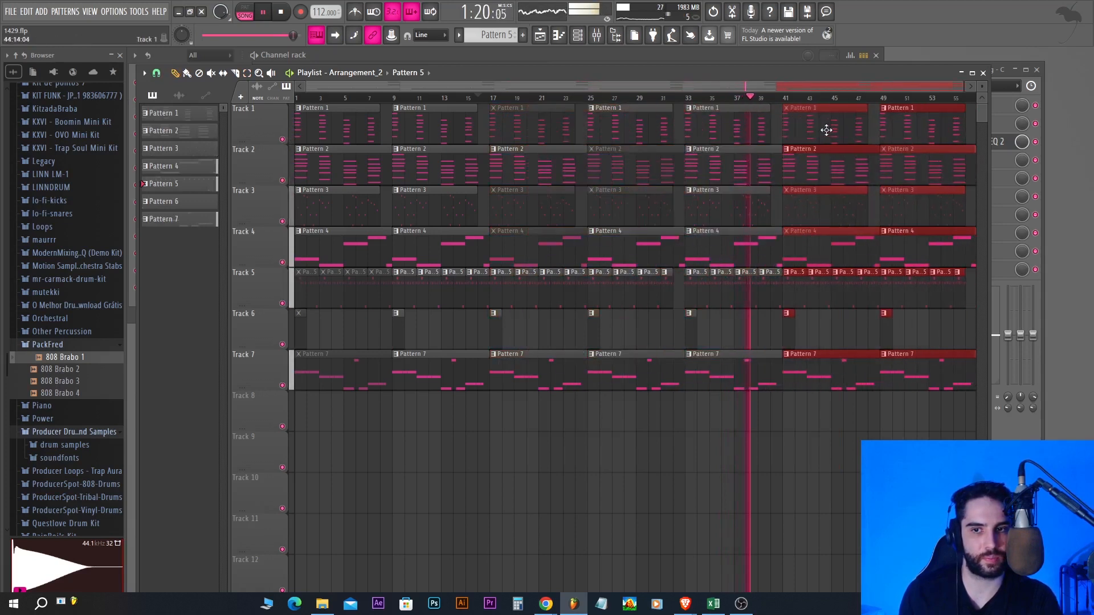
Step: Play from bar 57, delete the Pattern 5 clip at that bar, and extend the preceding shortened Pattern 5 clip up to bar 57
left_click_drag(656, 86, 826, 87)
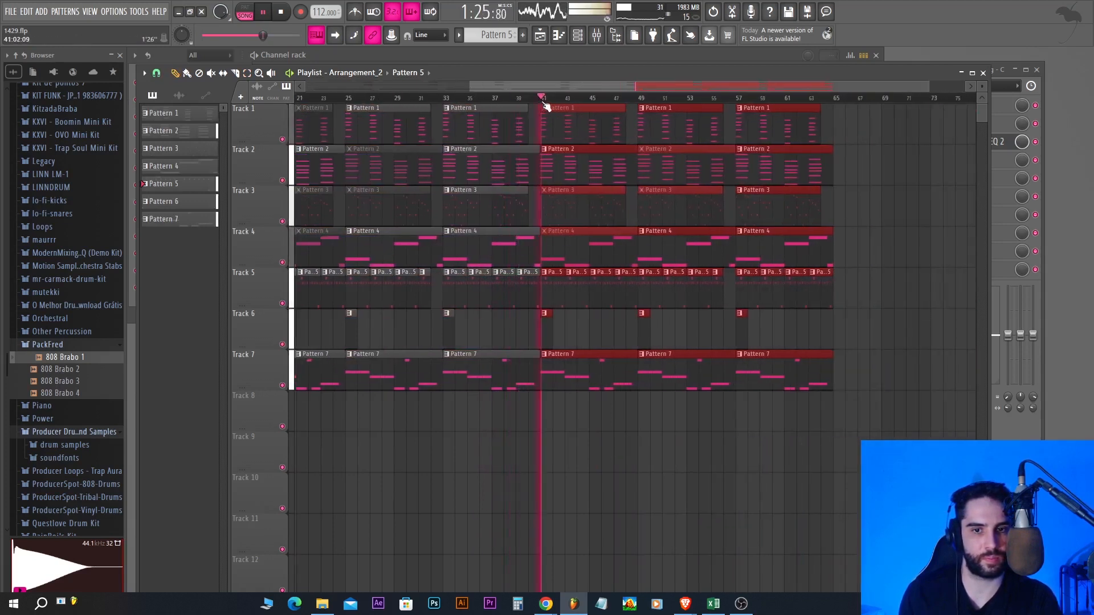
left_click_drag(587, 90, 695, 89)
left_click(578, 101)
left_click(640, 101)
left_click(605, 101)
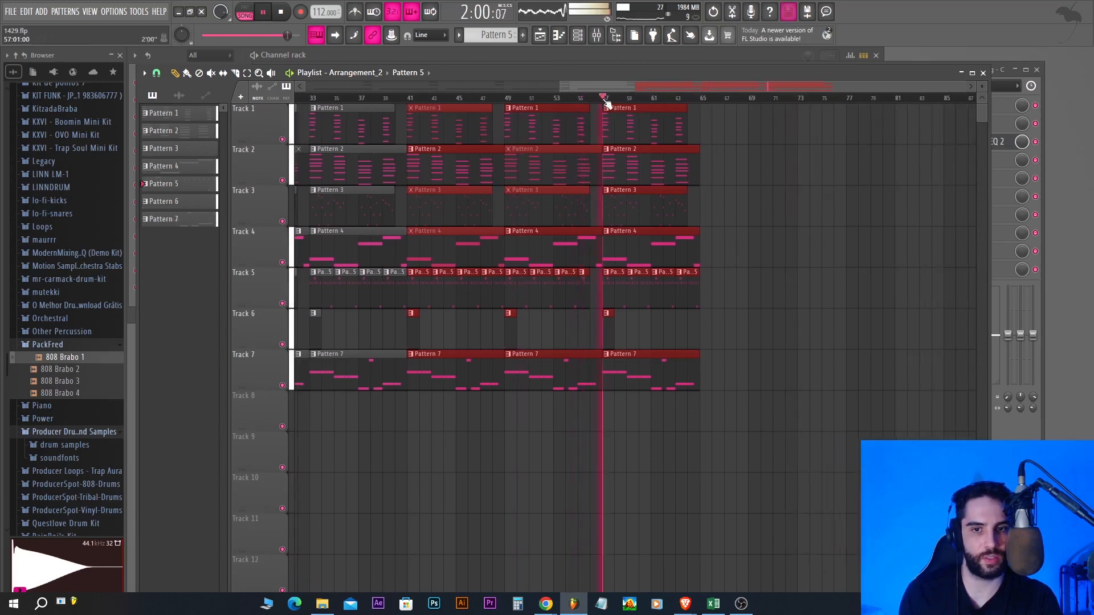
left_click(731, 200)
right_click(731, 205)
right_click(615, 285)
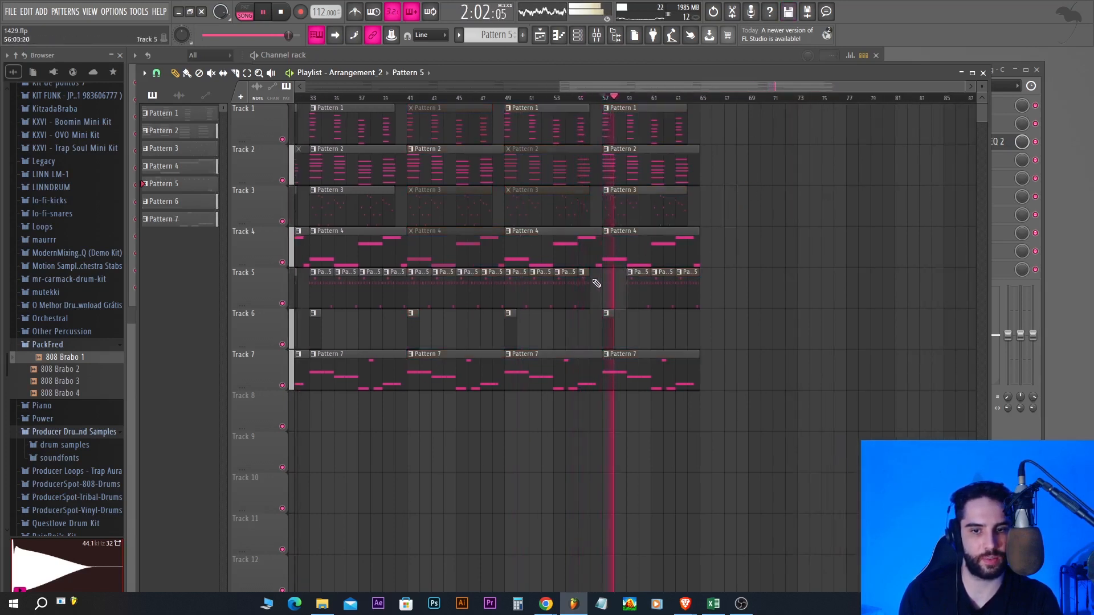
left_click_drag(593, 279, 598, 281)
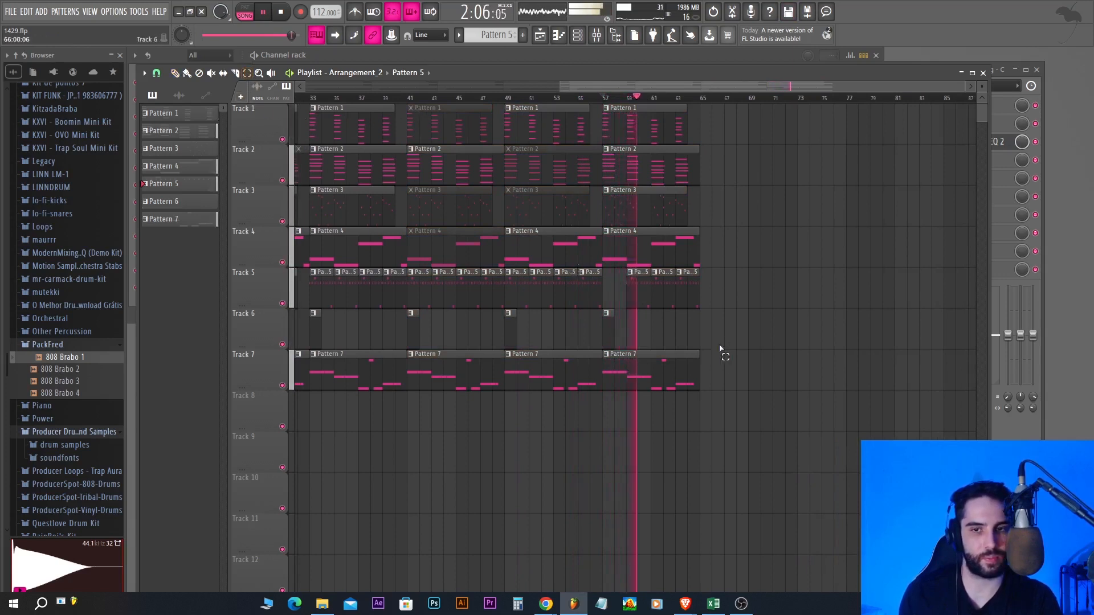
Step: Duplicate the section from bars 57 to 64 to bar 65 and delete the three Pattern 5 clips in the copy
left_click_drag(719, 430, 742, 129)
right_click(835, 167)
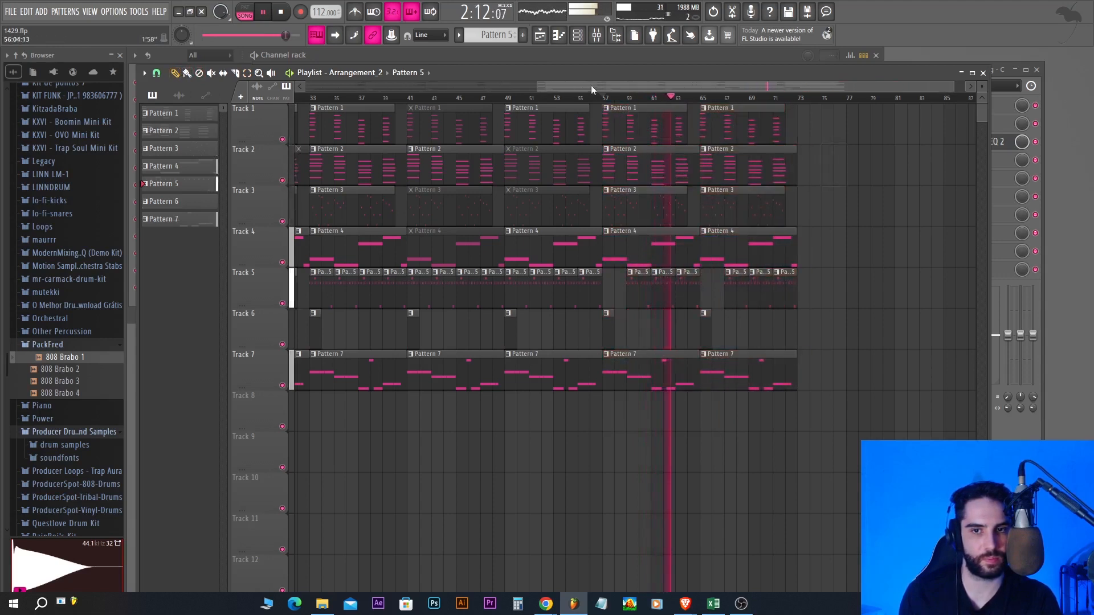
left_click_drag(591, 86, 642, 87)
right_click(651, 290)
right_click(675, 291)
right_click(700, 295)
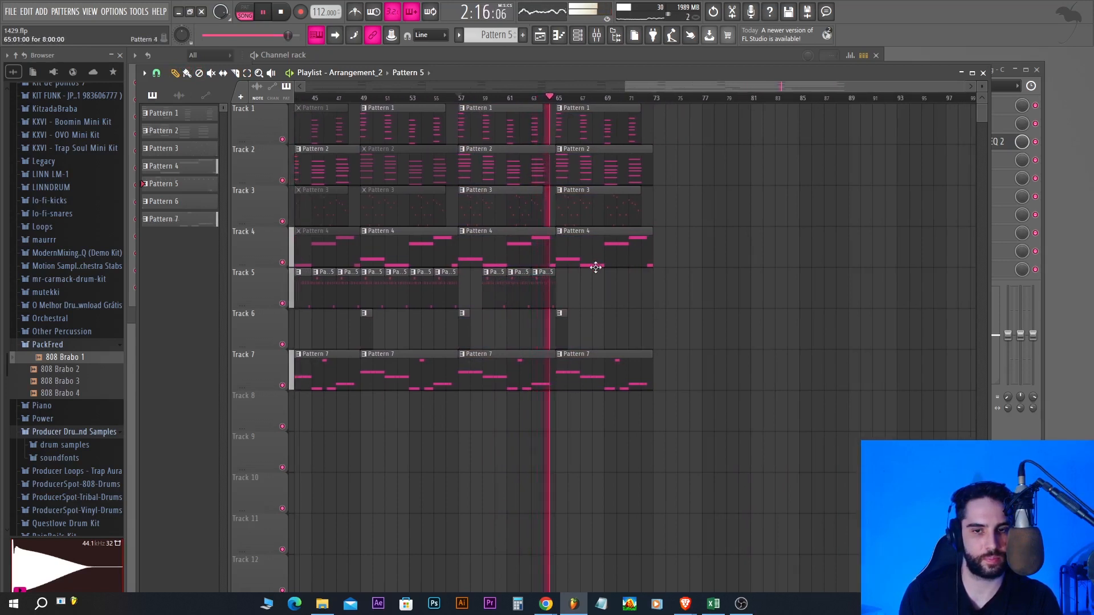
Step: Extend the Pattern 2 clip at bar 65 past bar 73, and save the project with playback stopped
left_click(214, 73)
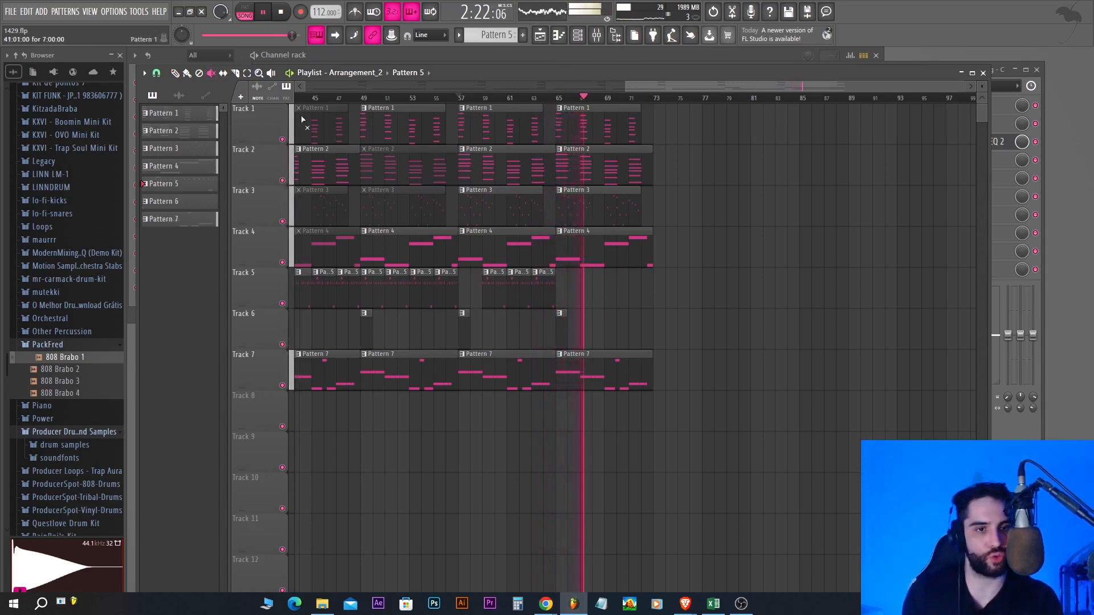
left_click(175, 73)
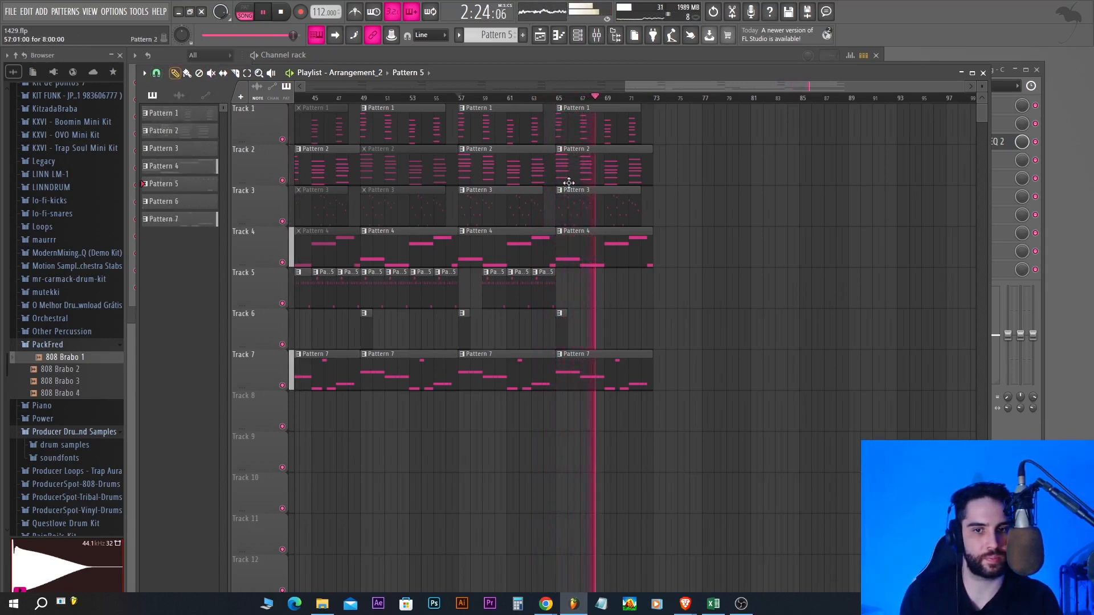
left_click_drag(652, 166, 670, 166)
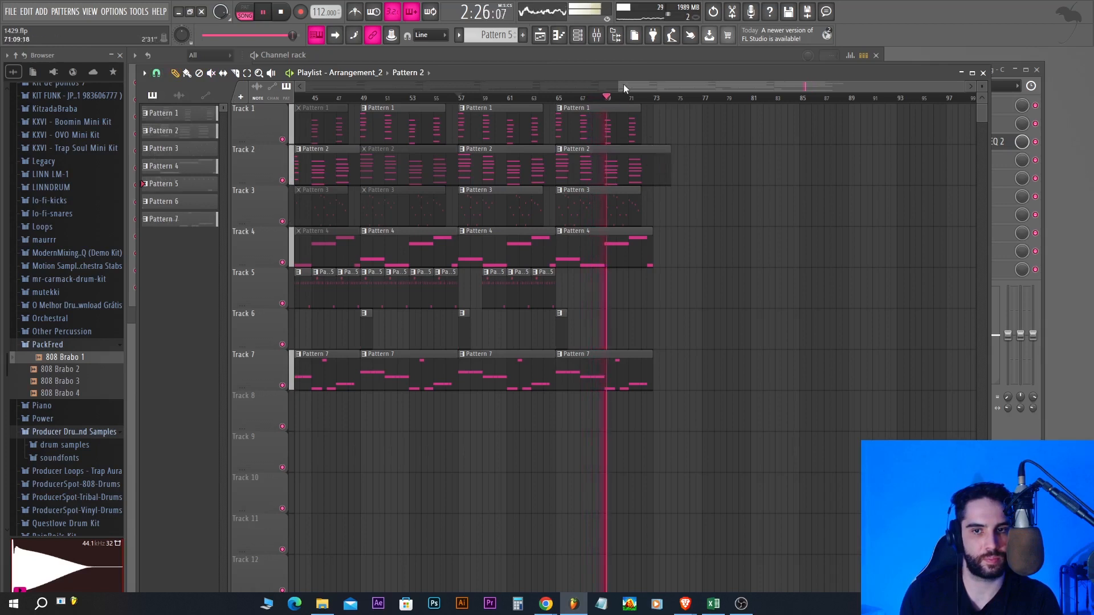
scroll(383, 120, "down", 3, "ctrl")
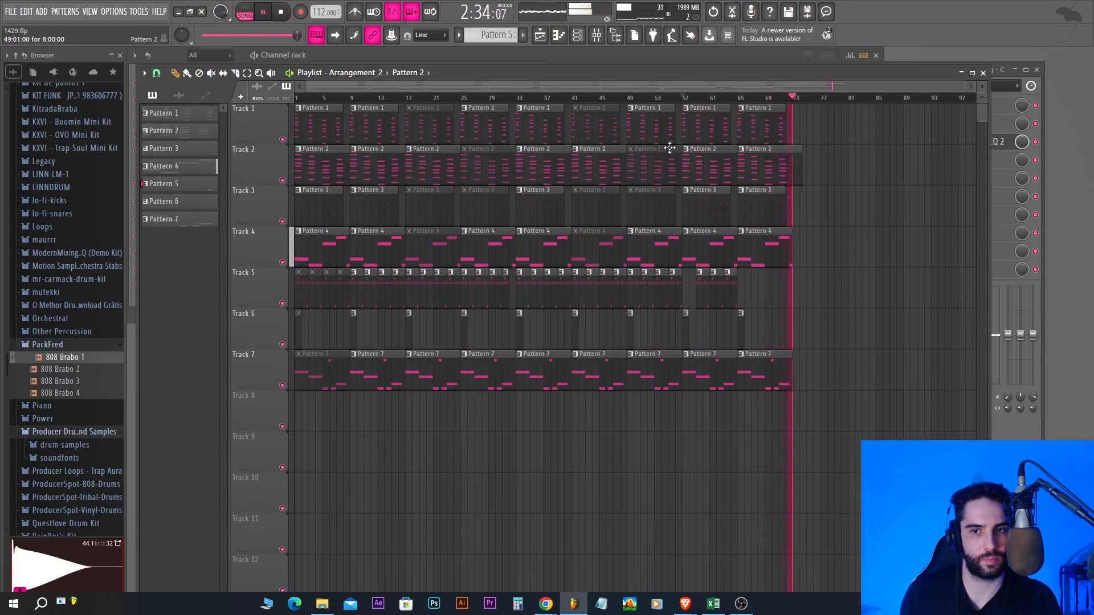
key("space")
left_click(11, 12)
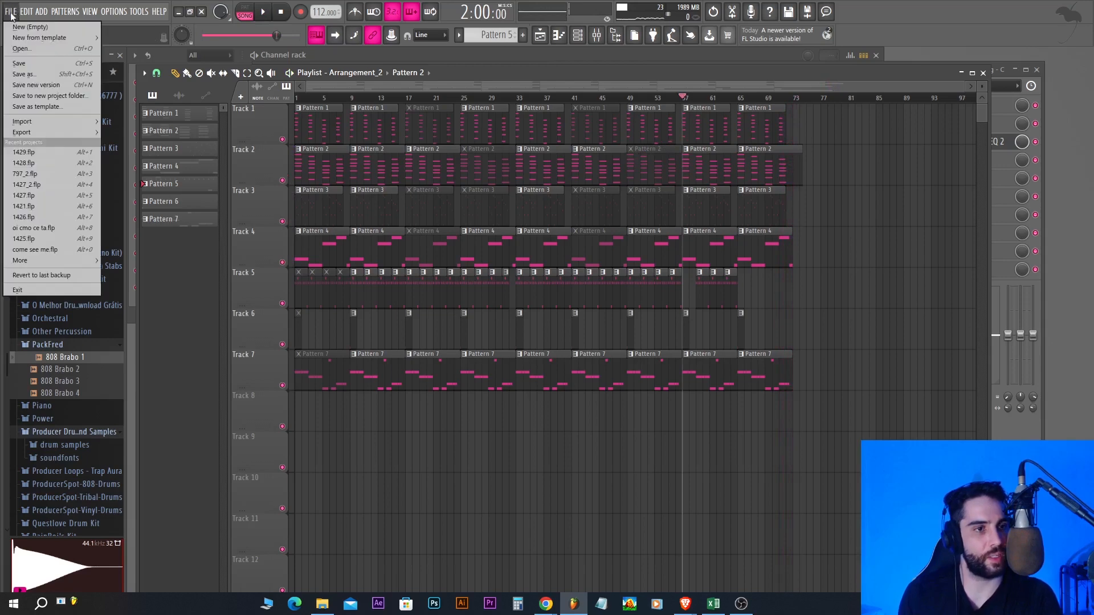
left_click(22, 64)
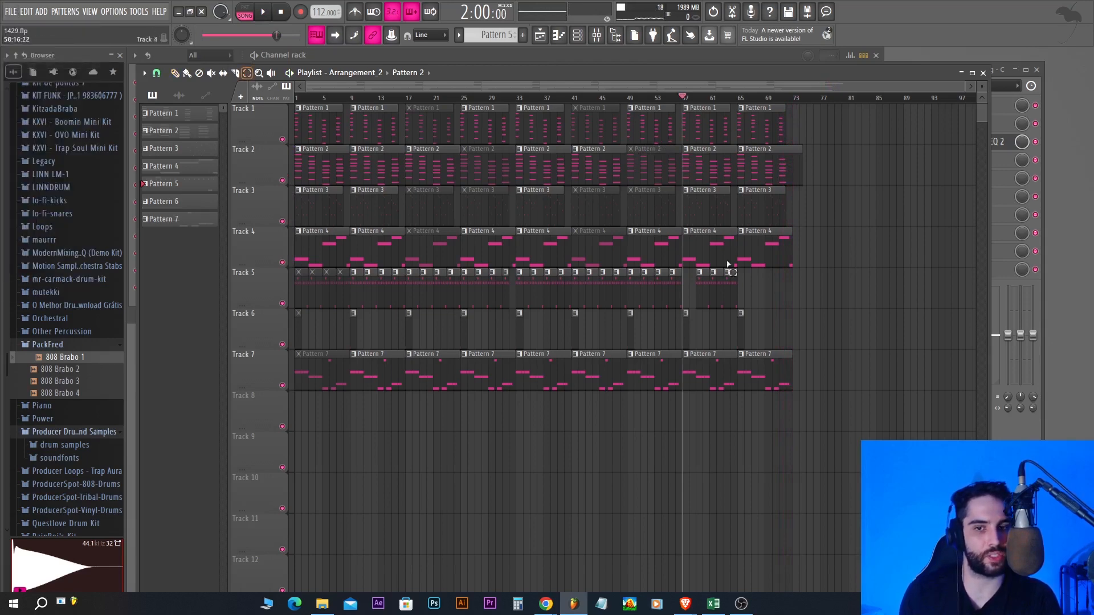
Step: Move all clips from bar 9 onward eight bars later so that they start at bar 17
left_click_drag(831, 410, 357, 106)
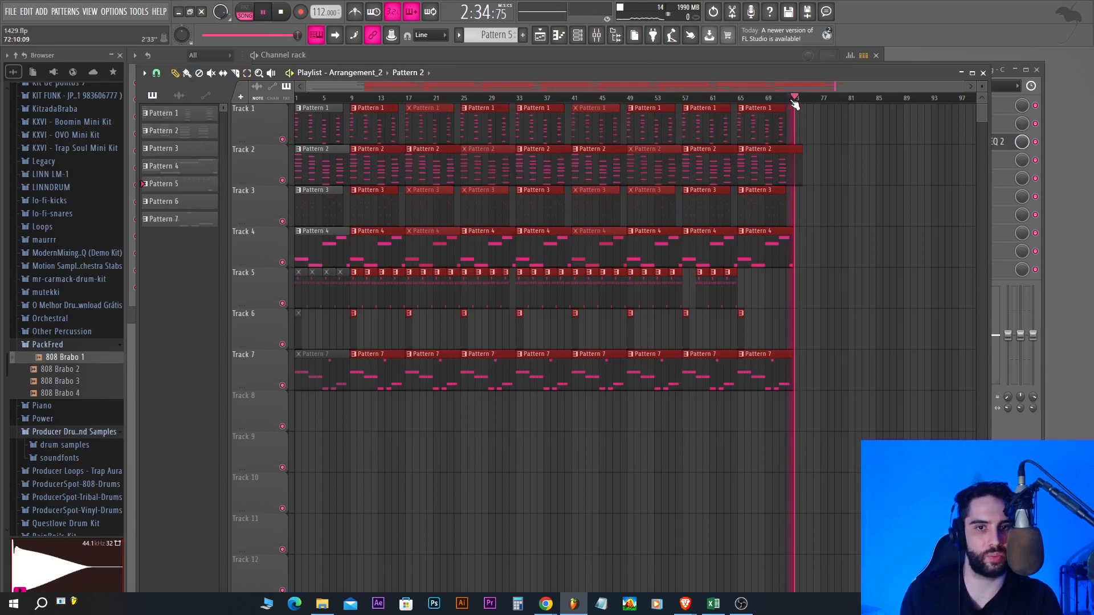
key("space")
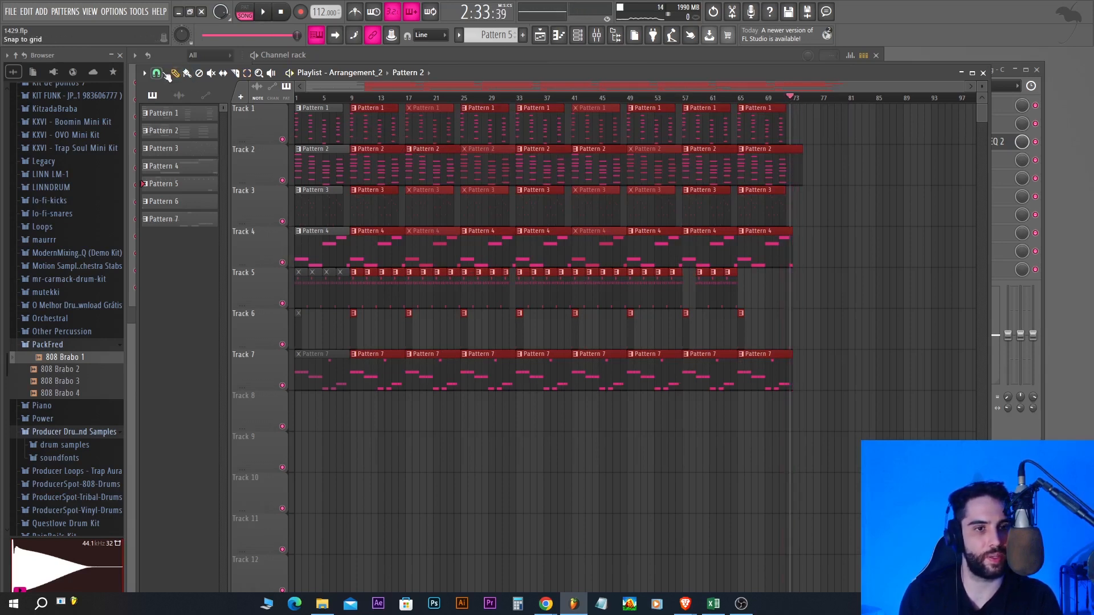
left_click(163, 74)
left_click(178, 246)
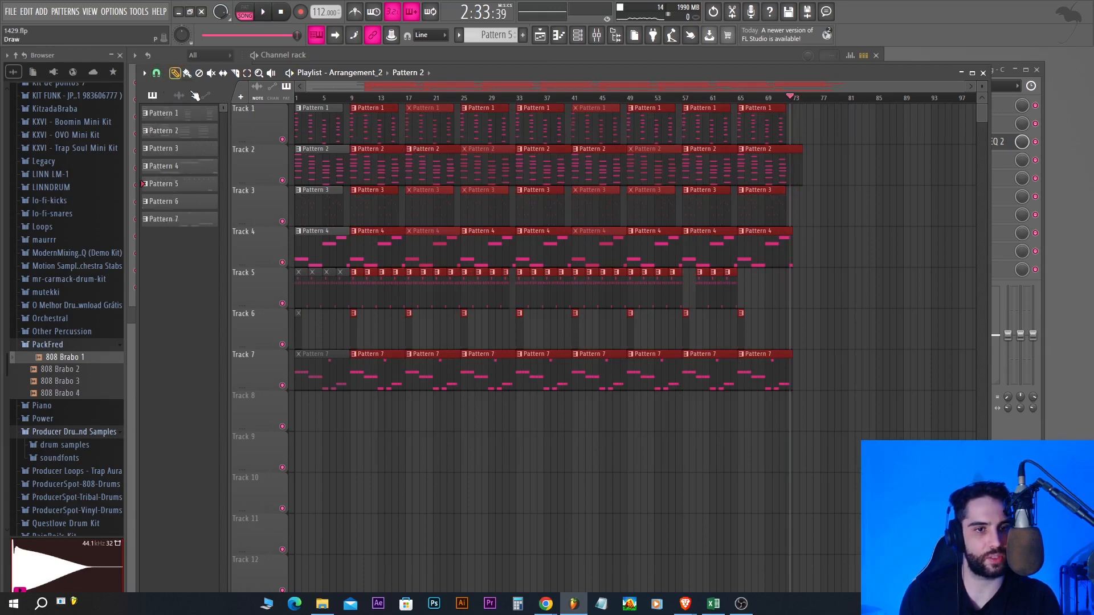
left_click_drag(380, 164, 433, 164)
right_click(517, 436)
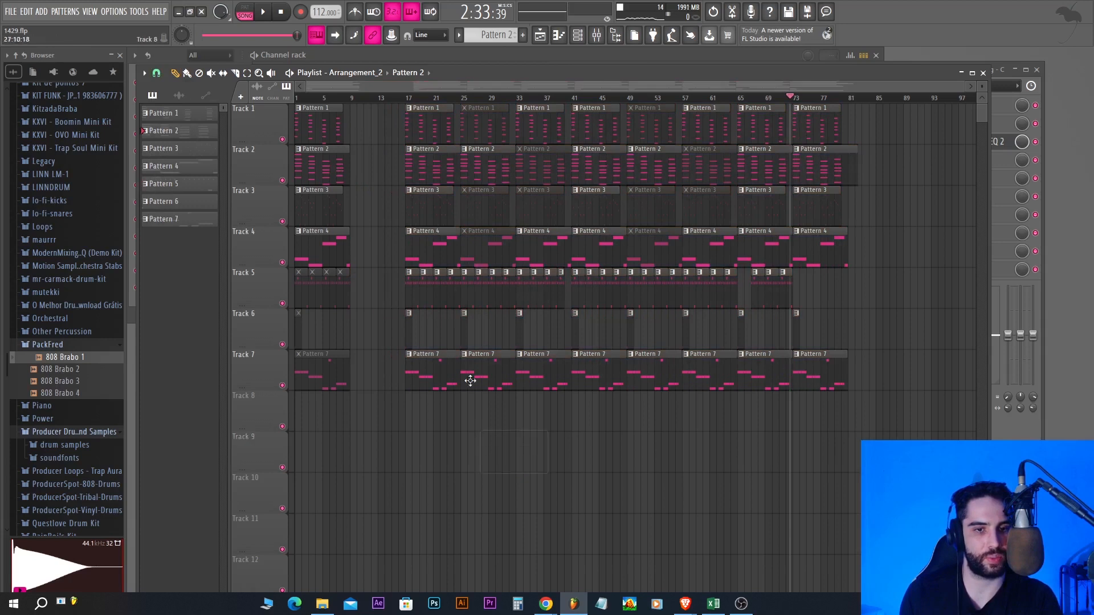
Step: Duplicate the intro clips from bars 1 to 8 into the empty section at bars 9 to 16
key("space")
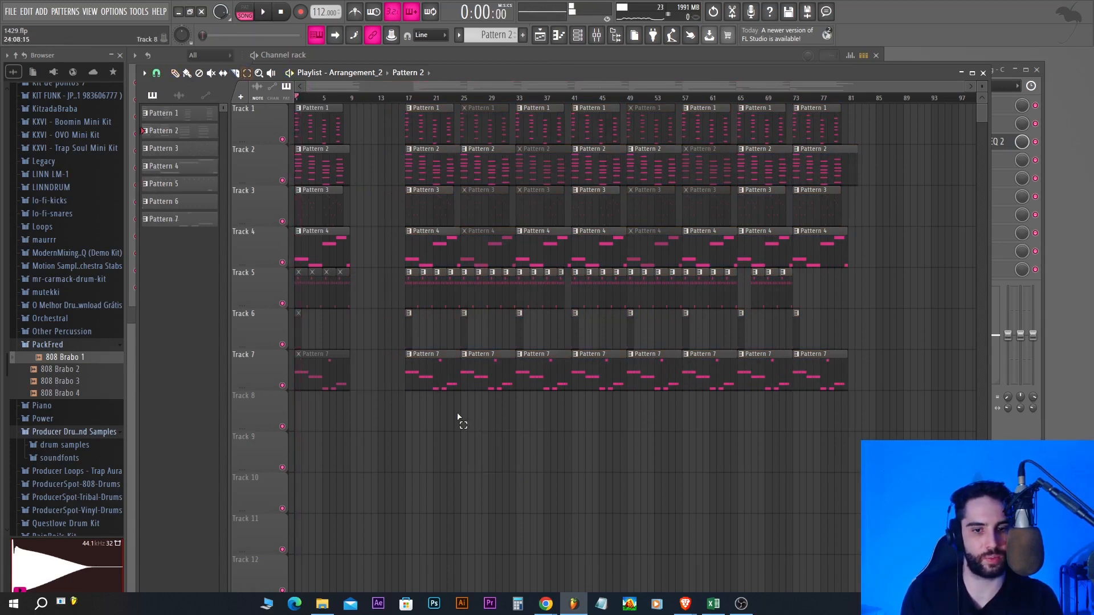
left_click_drag(381, 431, 293, 103)
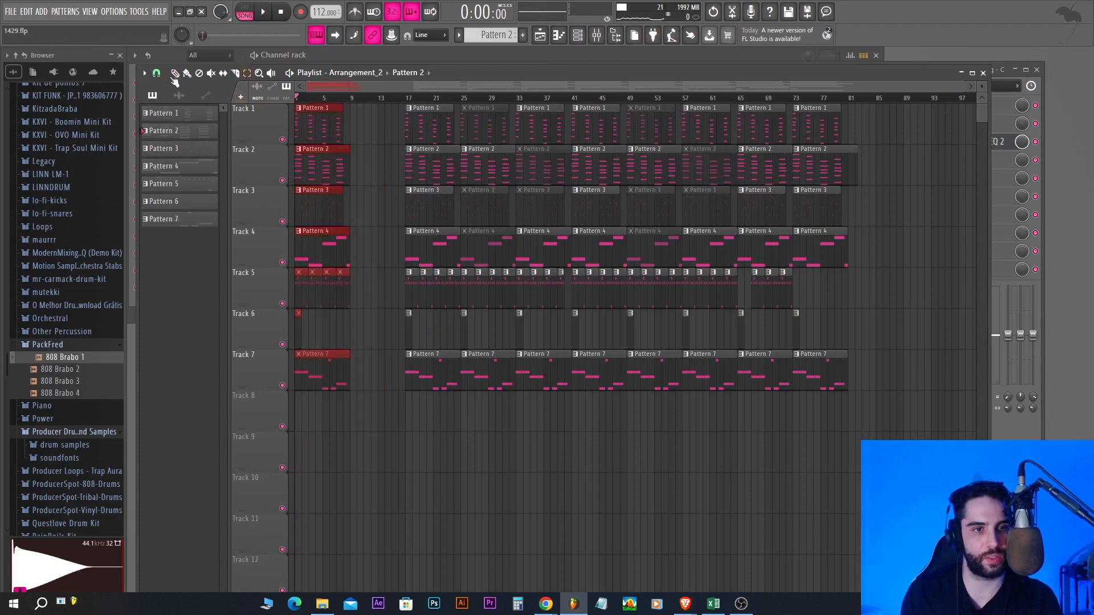
left_click_drag(319, 162, 374, 162)
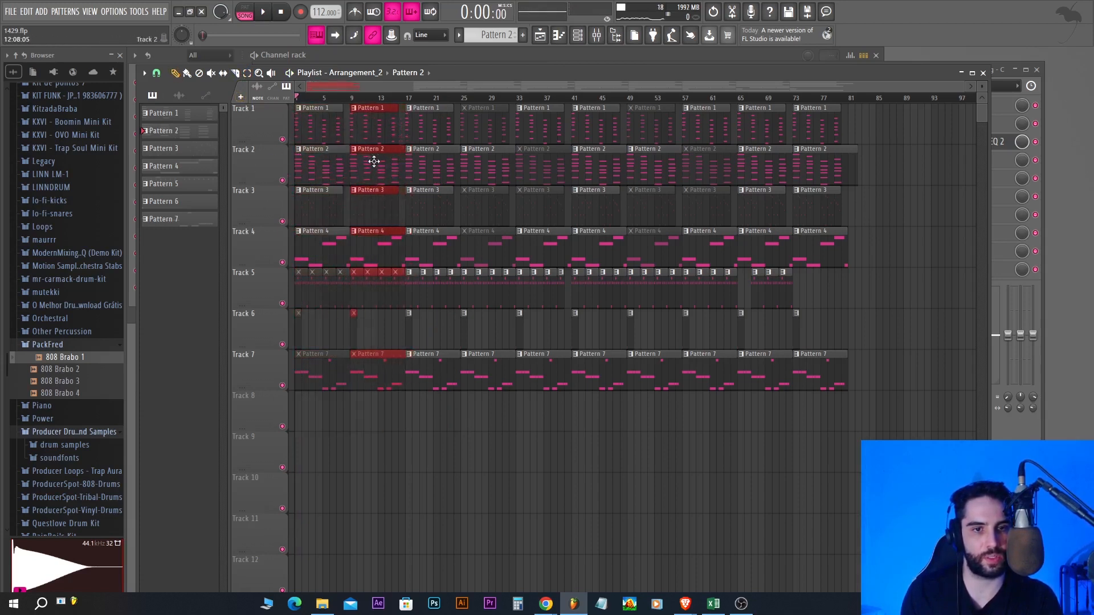
left_click(432, 427)
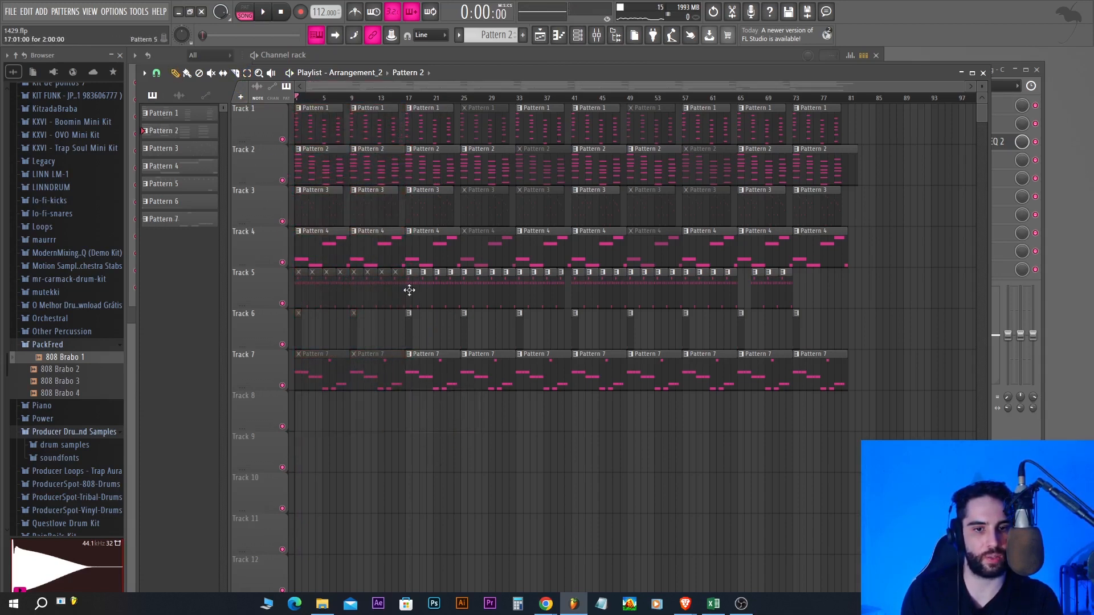
Step: Copy Pattern 5's snare and hi-hat steps into a new Pattern 8, leaving the kick steps out
key("F6")
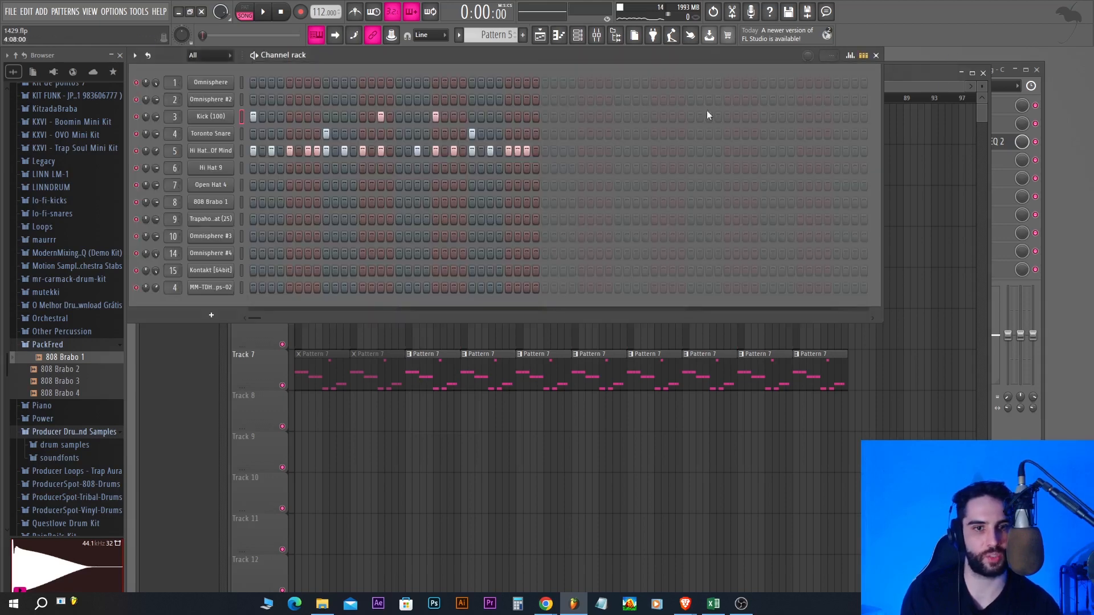
left_click(523, 36)
key("ctrl+v")
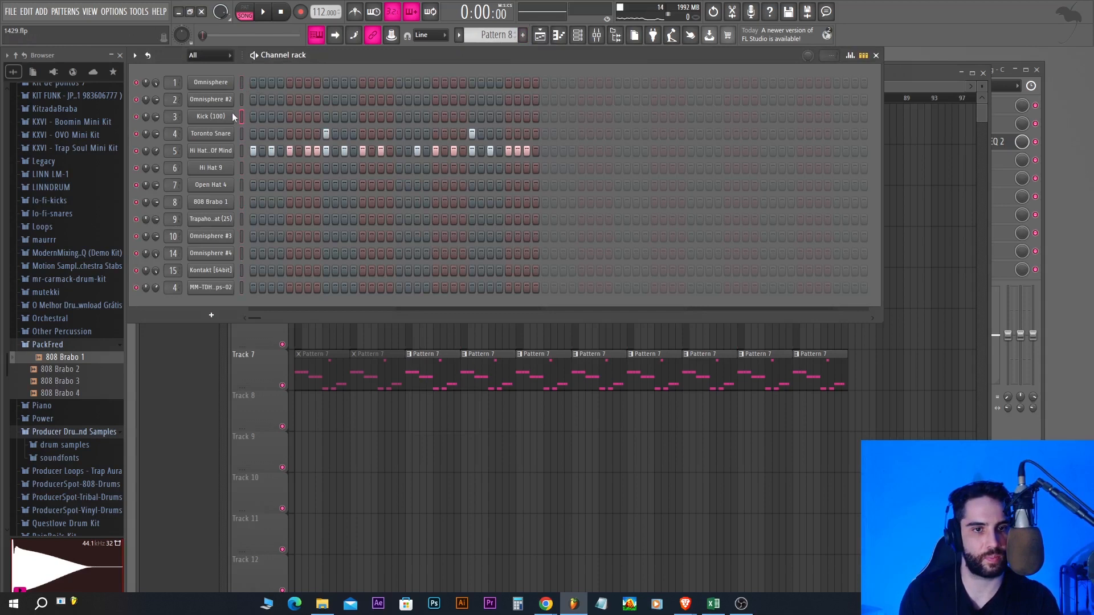
Step: Place four Pattern 8 clips on Track 8 across bars 9 to 16 and unmute the Pattern 6 clip at bar 9
left_click(540, 38)
left_click(355, 415)
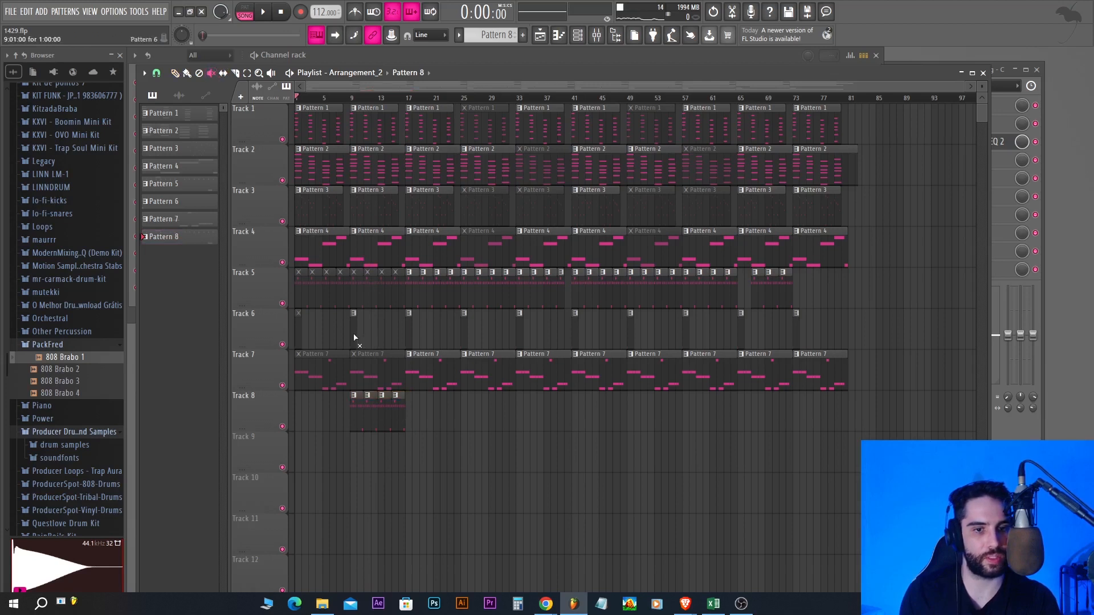
Step: Play the arrangement from just before bar 9 to hear the transition into the extended intro
left_click(407, 100)
left_click(331, 98)
key("space")
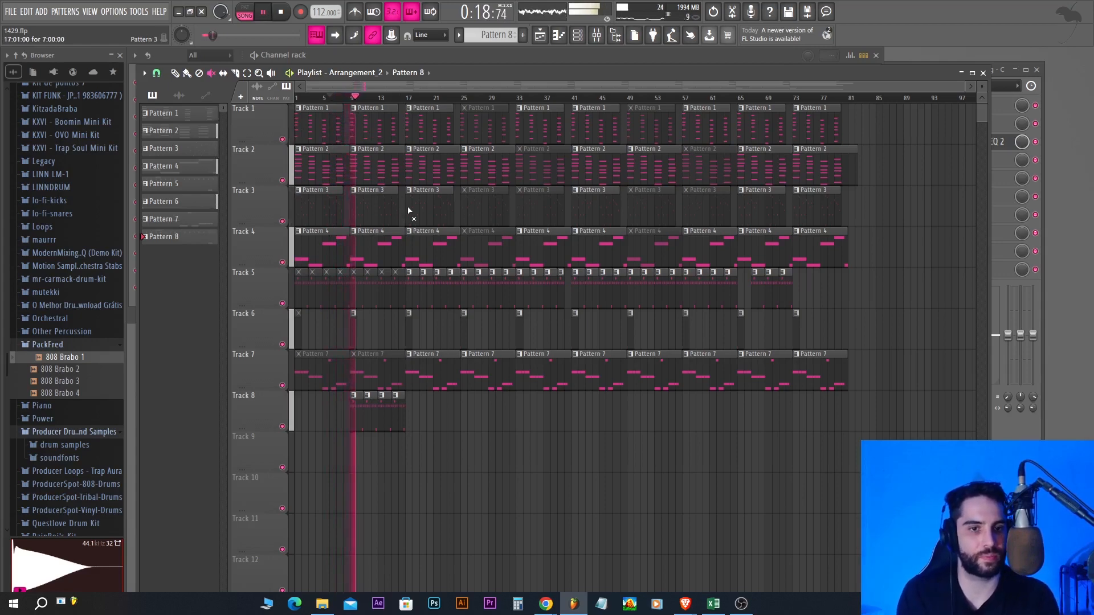
Step: Lower the Toronto Snare mixer volume to 33% and raise the gain of the Master track's Fruity Limiter to about 11.0 dB
left_click(995, 67)
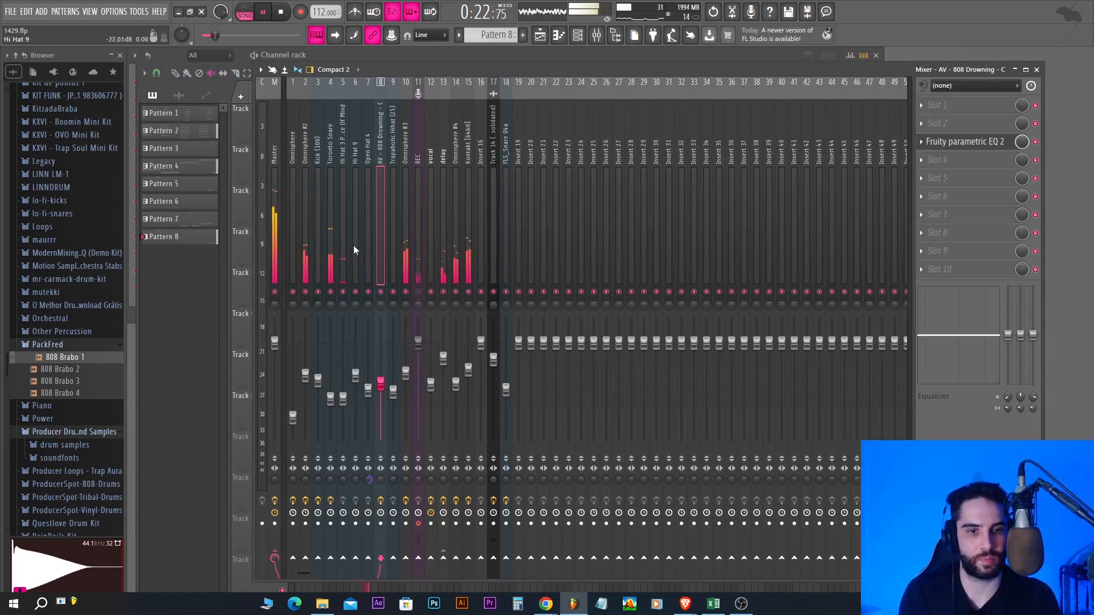
left_click(331, 404)
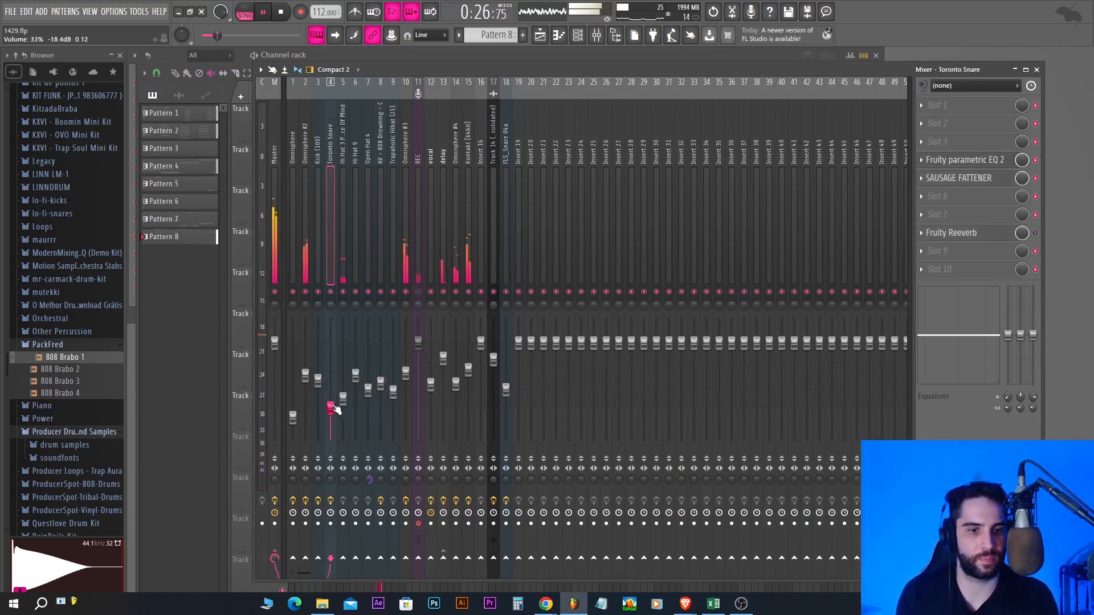
left_click(274, 152)
left_click(935, 269)
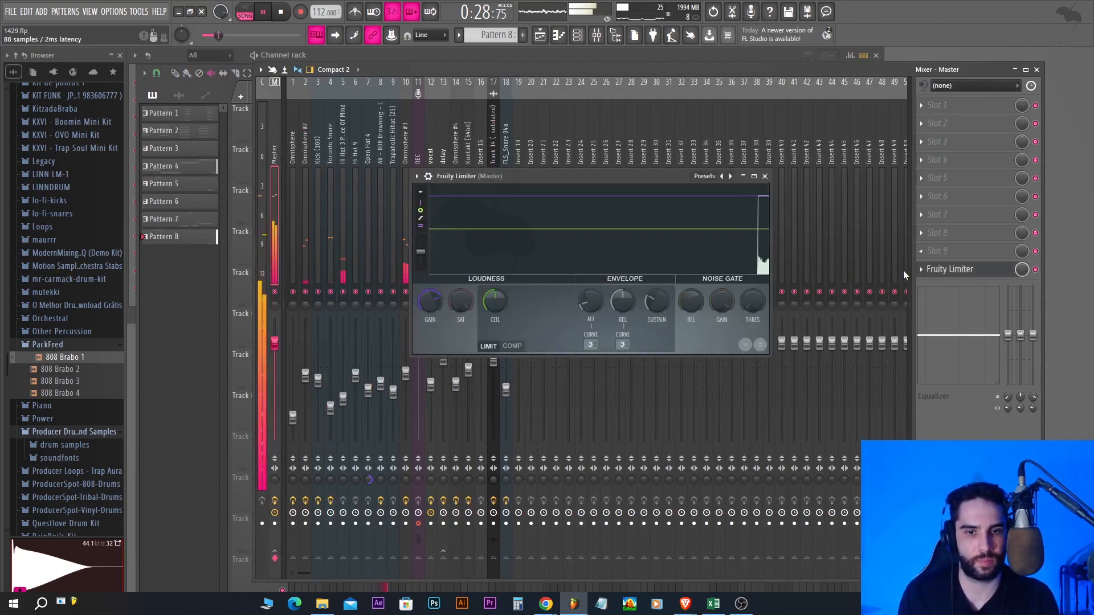
left_click_drag(439, 304, 439, 274)
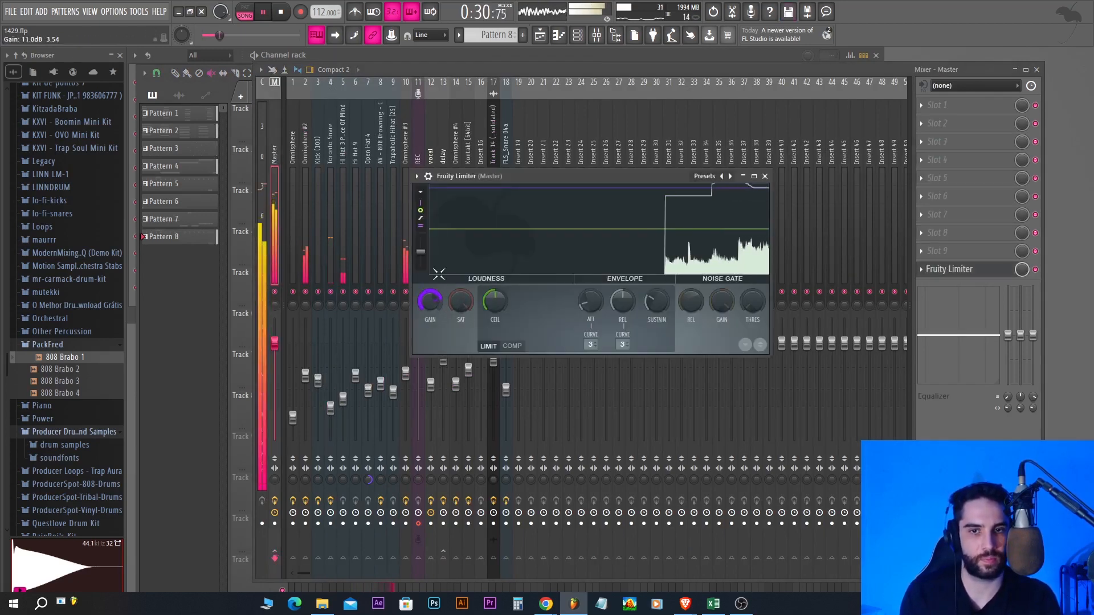
key("F5")
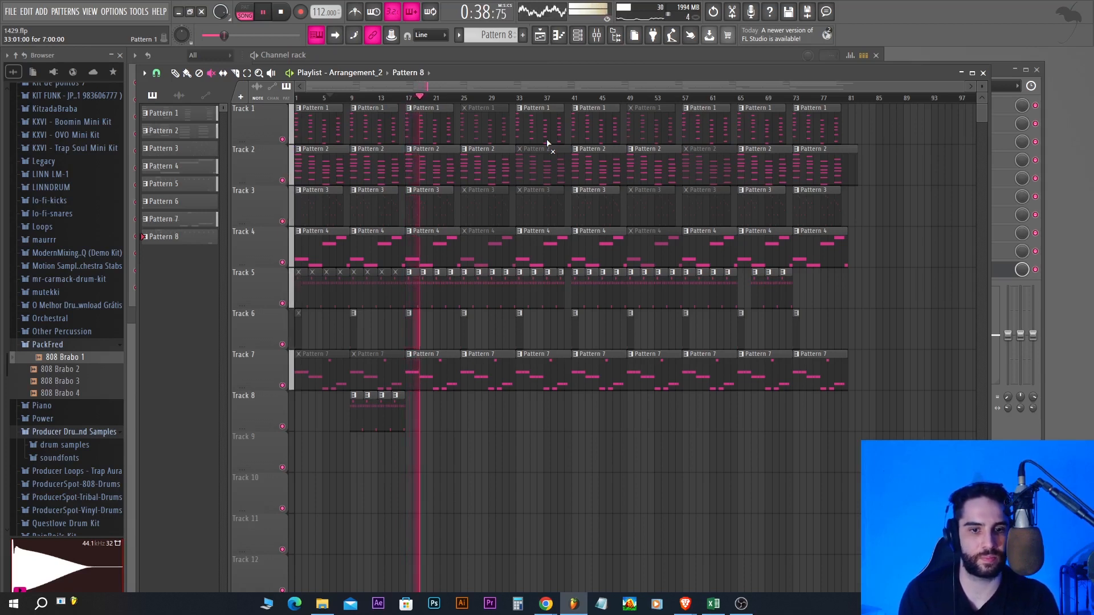
Step: Stop playback and save the project under its current file name
key("space")
left_click(10, 11)
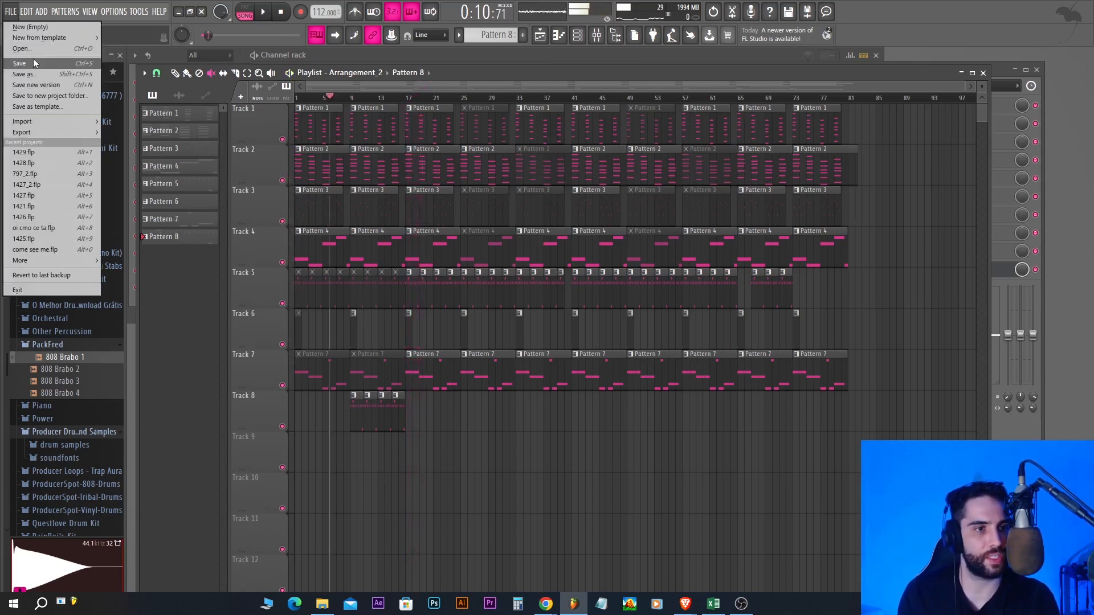
left_click(35, 64)
Step: Play briefly from about bar 80 to check where the arrangement ends
left_click_drag(626, 87, 713, 87)
left_click_drag(753, 98, 761, 102)
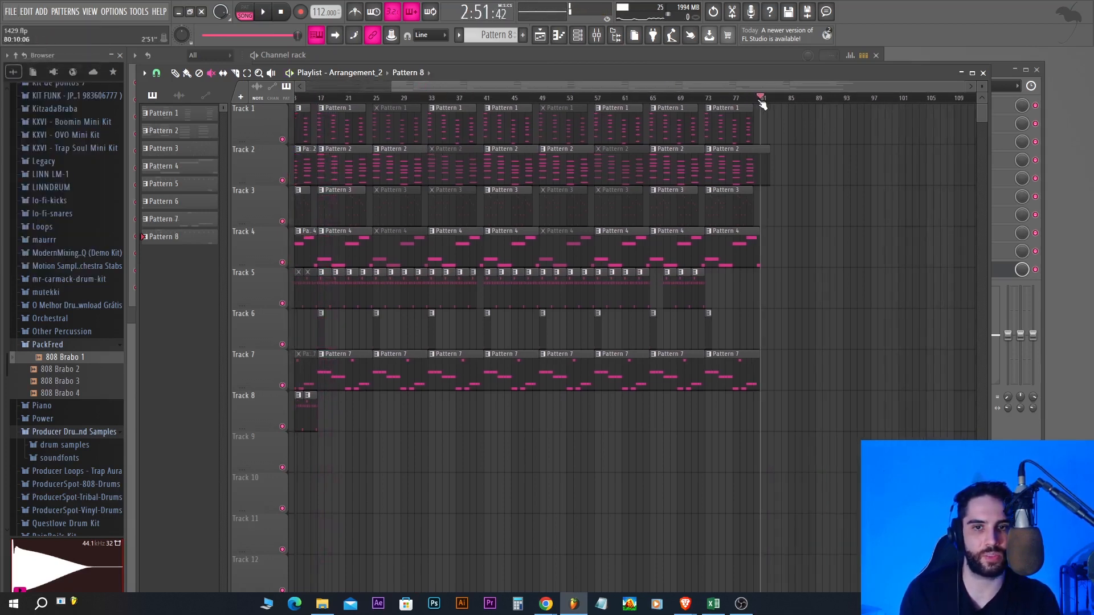
key("space")
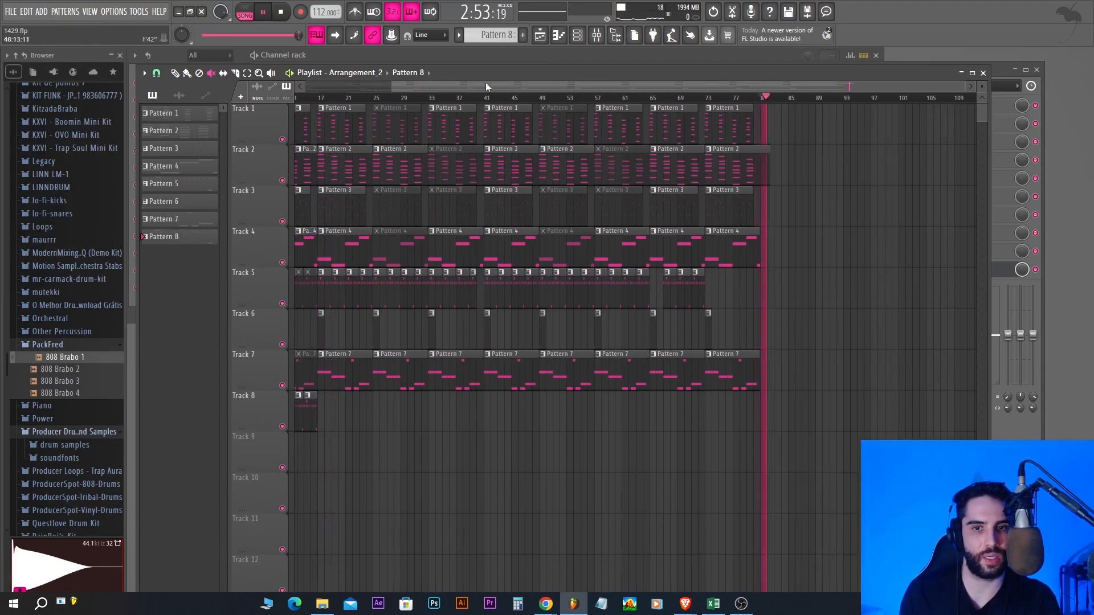
key("space")
left_click_drag(394, 86, 306, 85)
Step: Save the project again and return the playhead to the start of the song
left_click(11, 12)
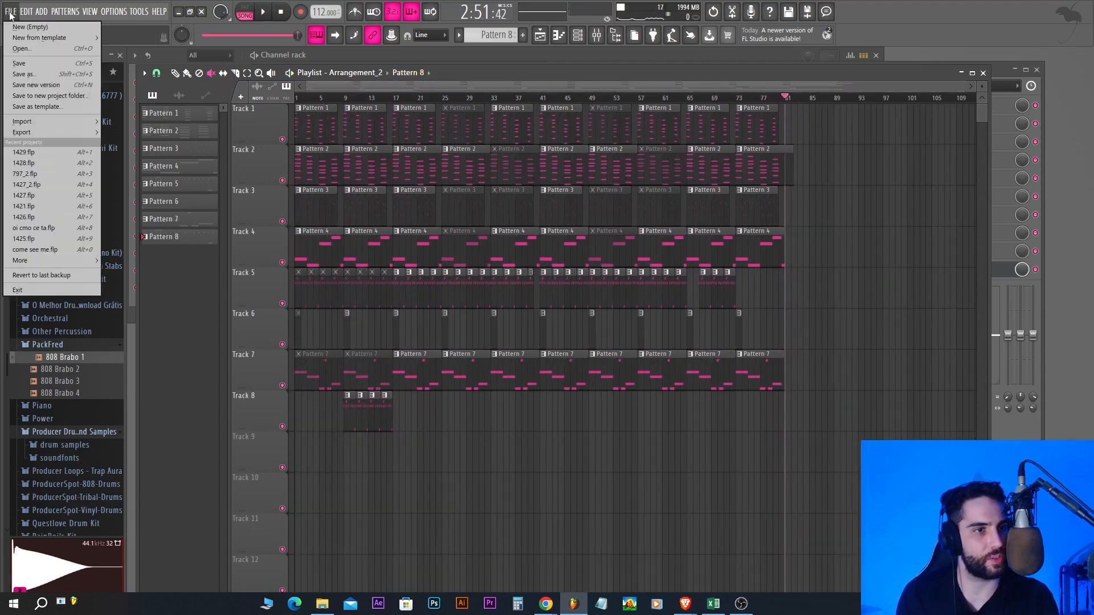
left_click(20, 63)
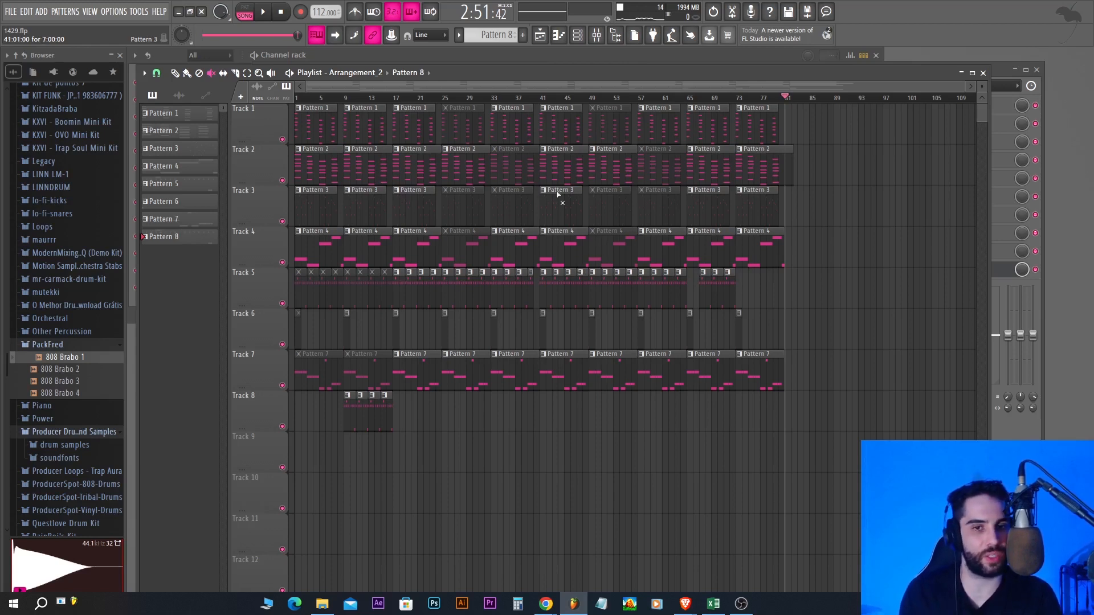
left_click(283, 12)
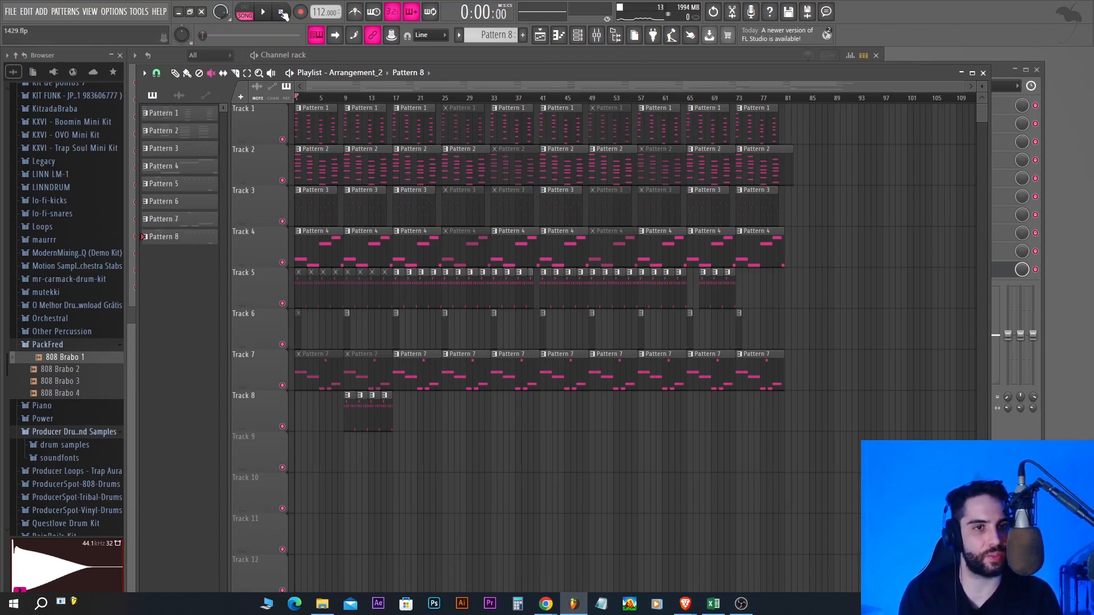
left_click(10, 12)
left_click(20, 64)
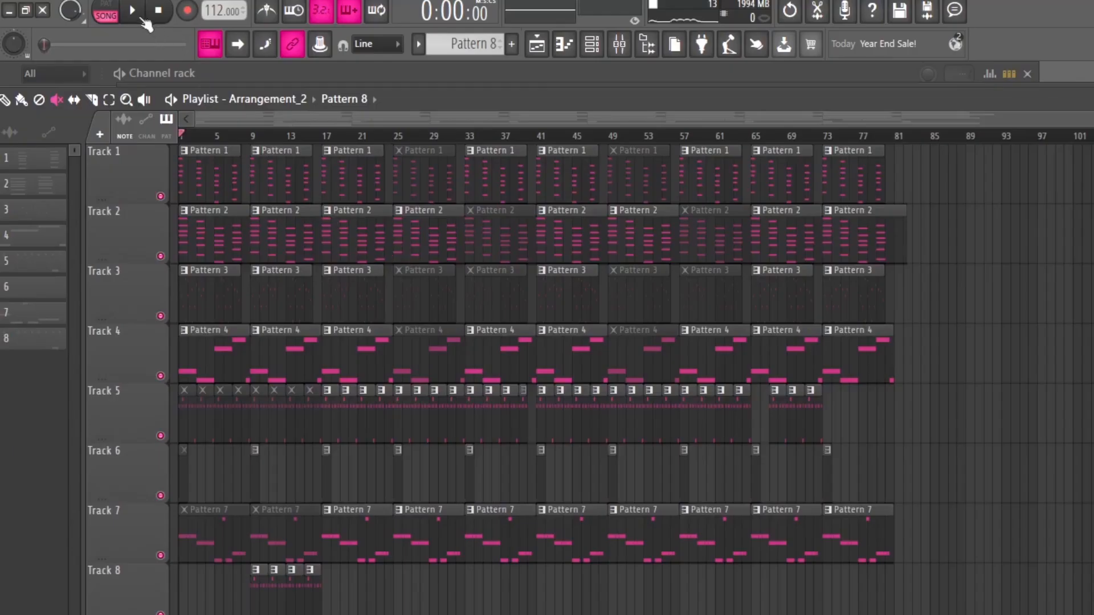
Step: Play the full arrangement from the start and mute the Pattern 3 clip at bar 9 on Track 3
left_click(140, 16)
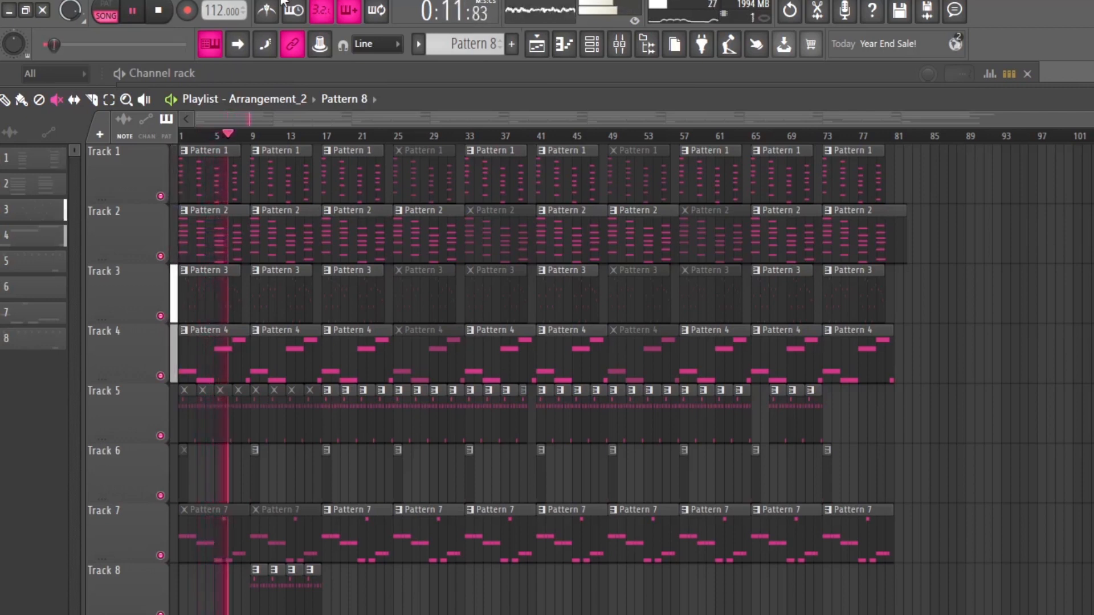
left_click(296, 303)
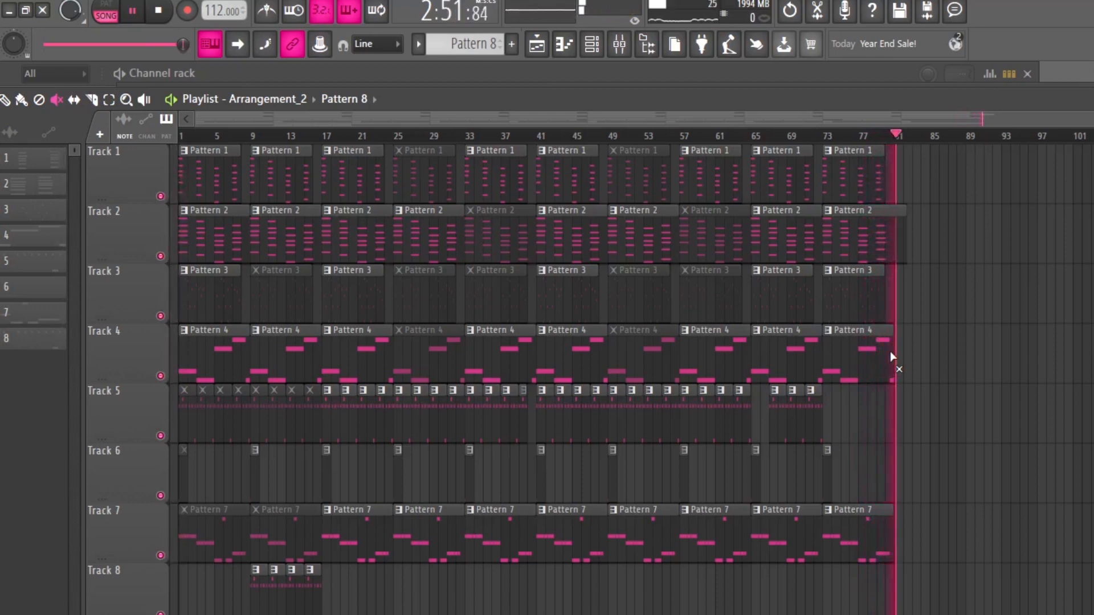
key("alt+Tab")
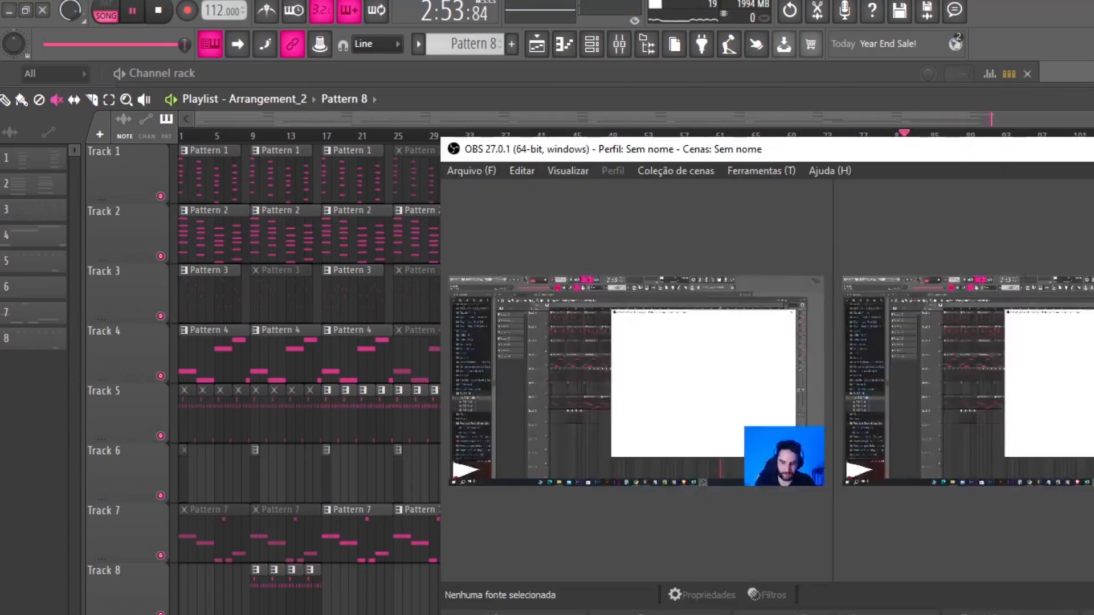